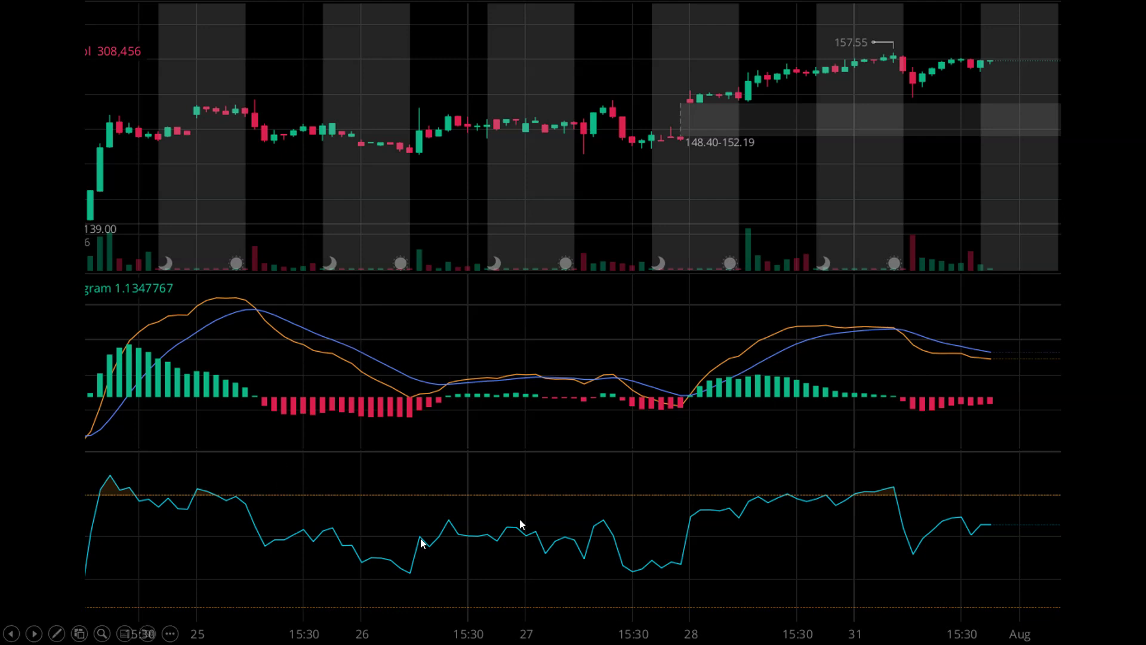
# Advance through the remaining slides, exit the slide show, and switch to the Webull chart window.
pyautogui.click(206, 287)
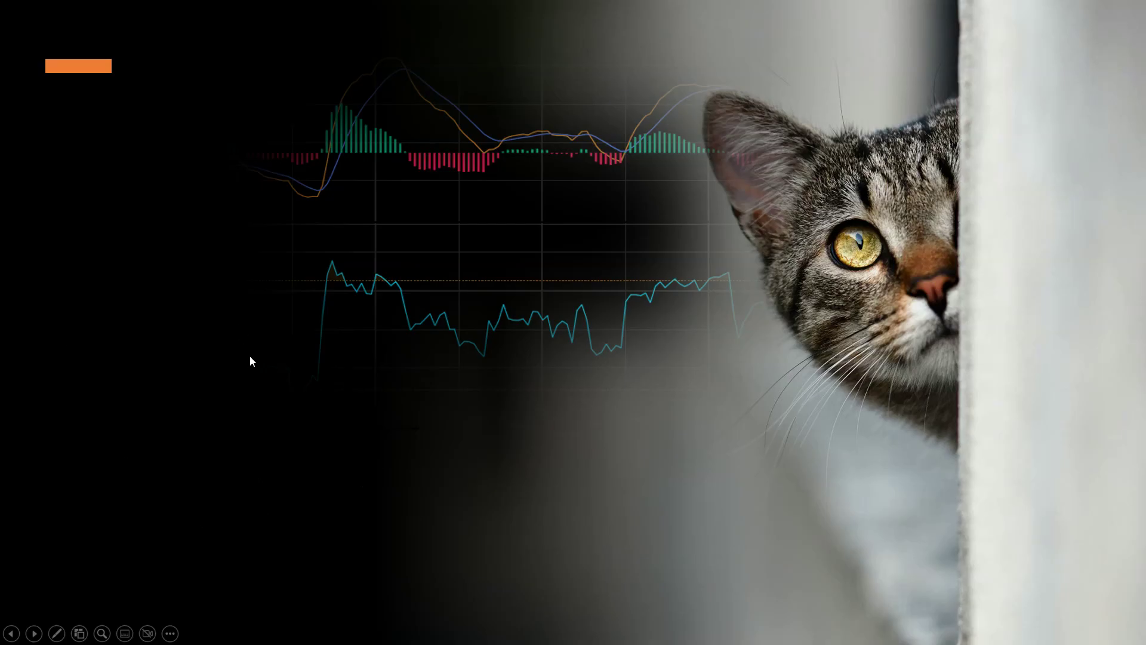
pyautogui.click(536, 324)
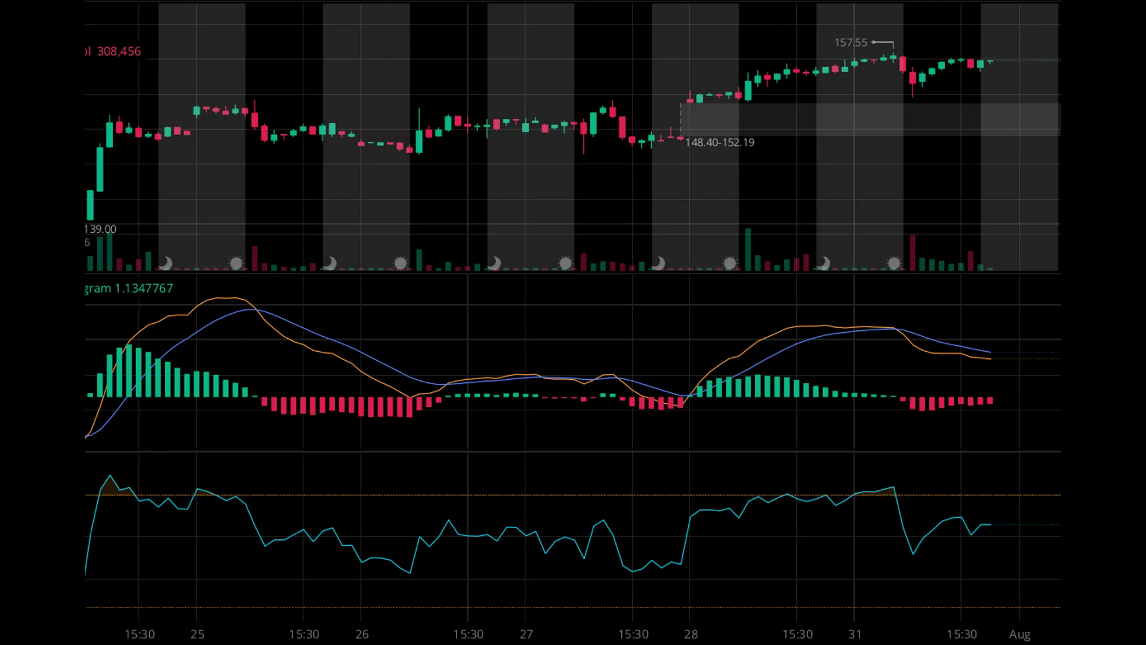
pyautogui.click(541, 156)
pyautogui.click(542, 152)
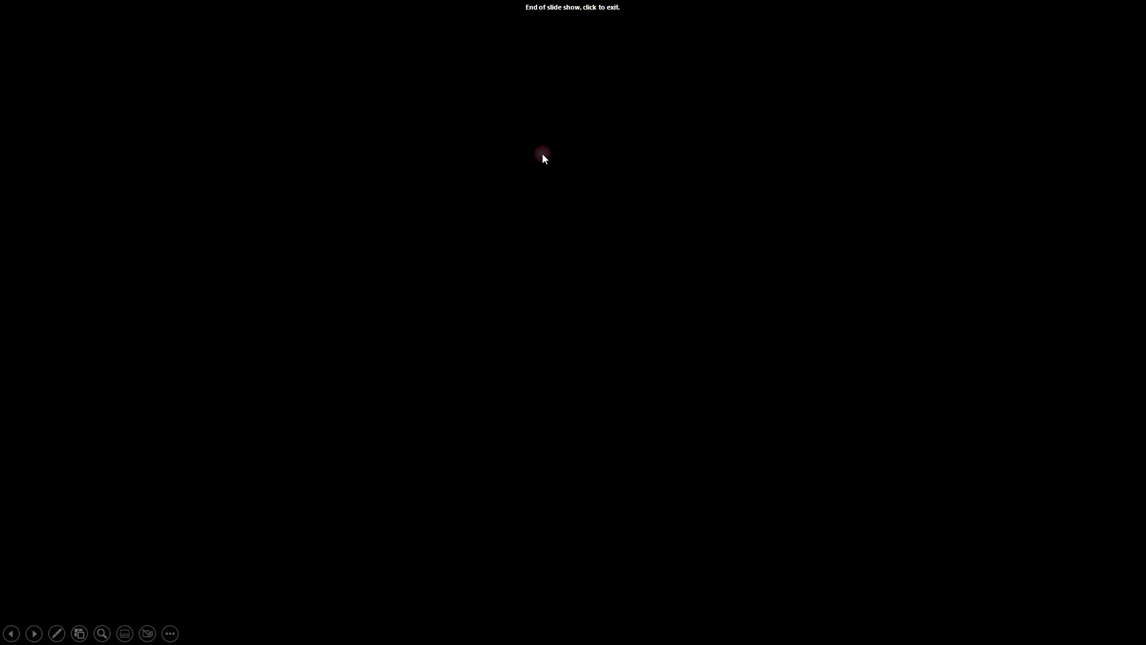
pyautogui.click(567, 221)
pyautogui.click(758, 630)
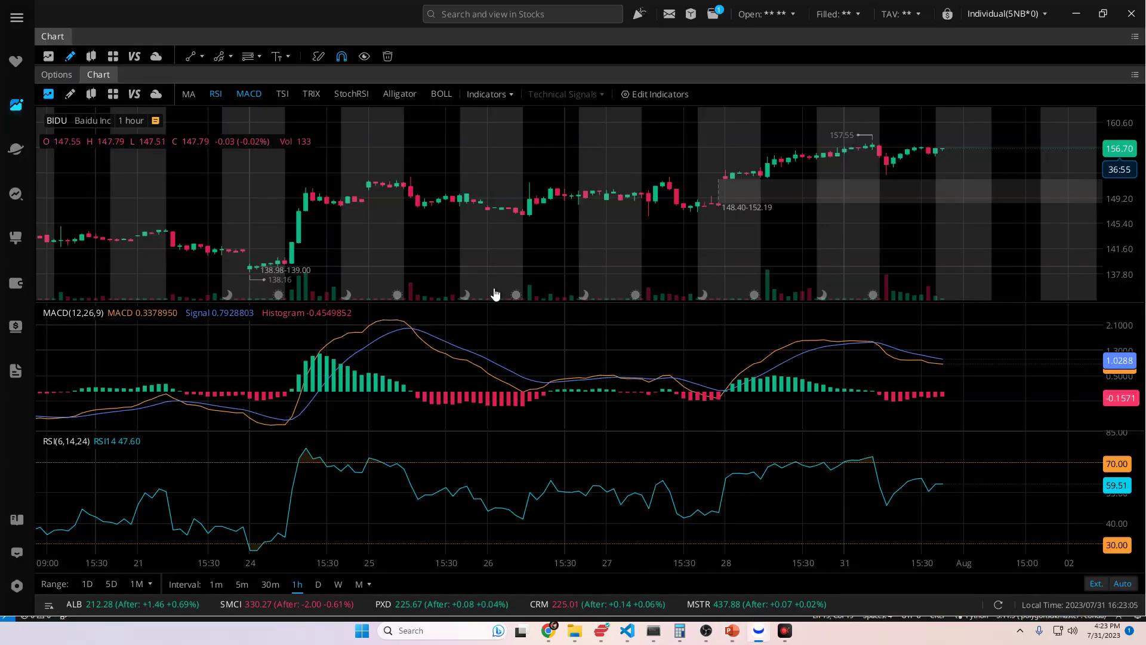
# Inspect the hourly Baidu chart around July 26, and set its interval to daily.
pyautogui.scroll(5, 524, 269)
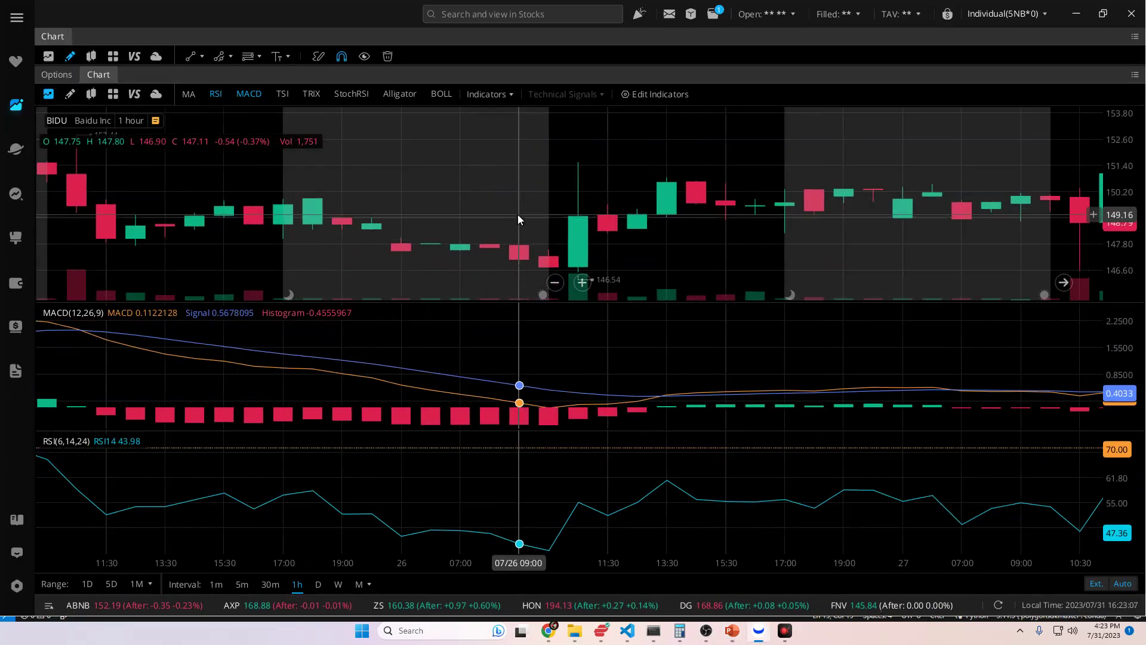
pyautogui.scroll(-4, 720, 210)
pyautogui.scroll(-2, 708, 226)
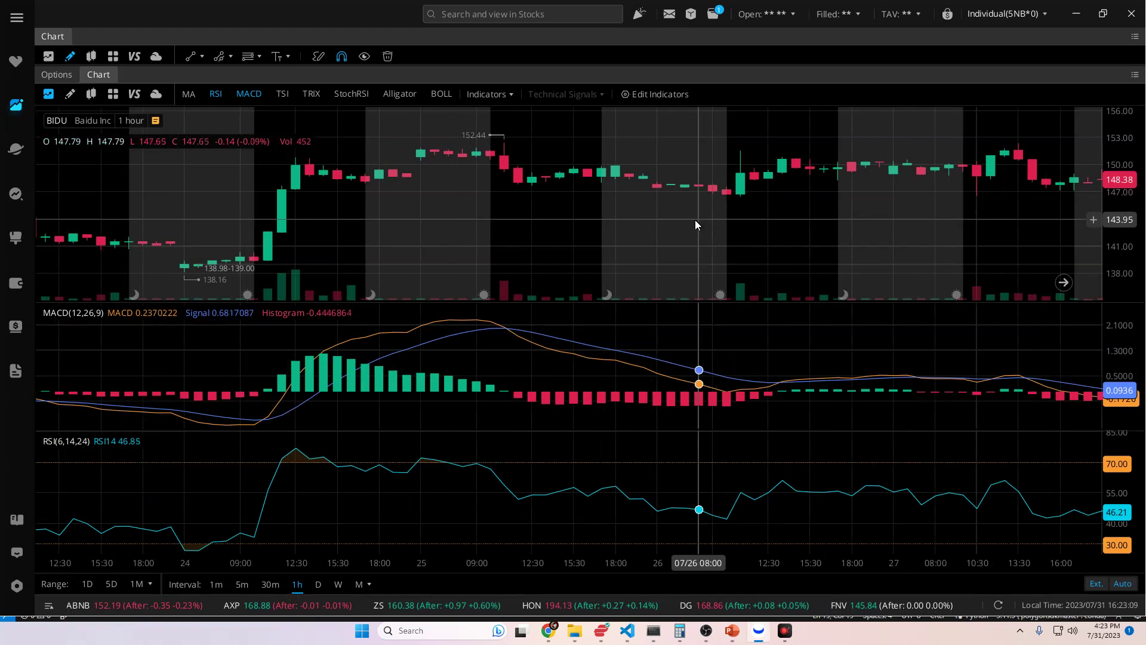
pyautogui.click(318, 584)
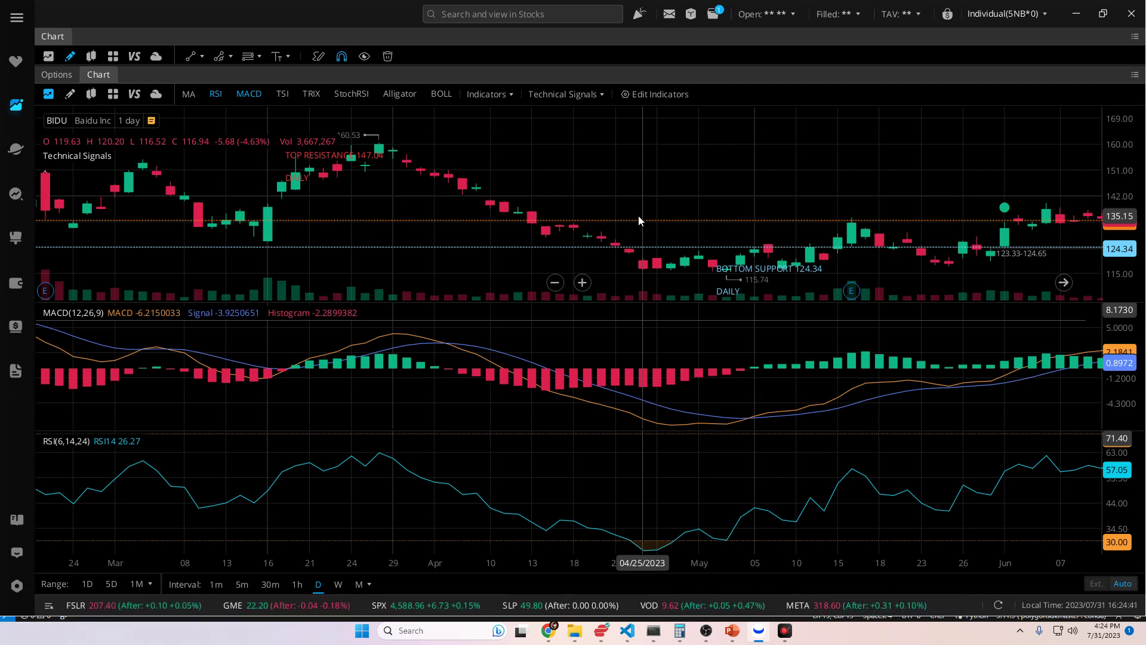
pyautogui.click(559, 631)
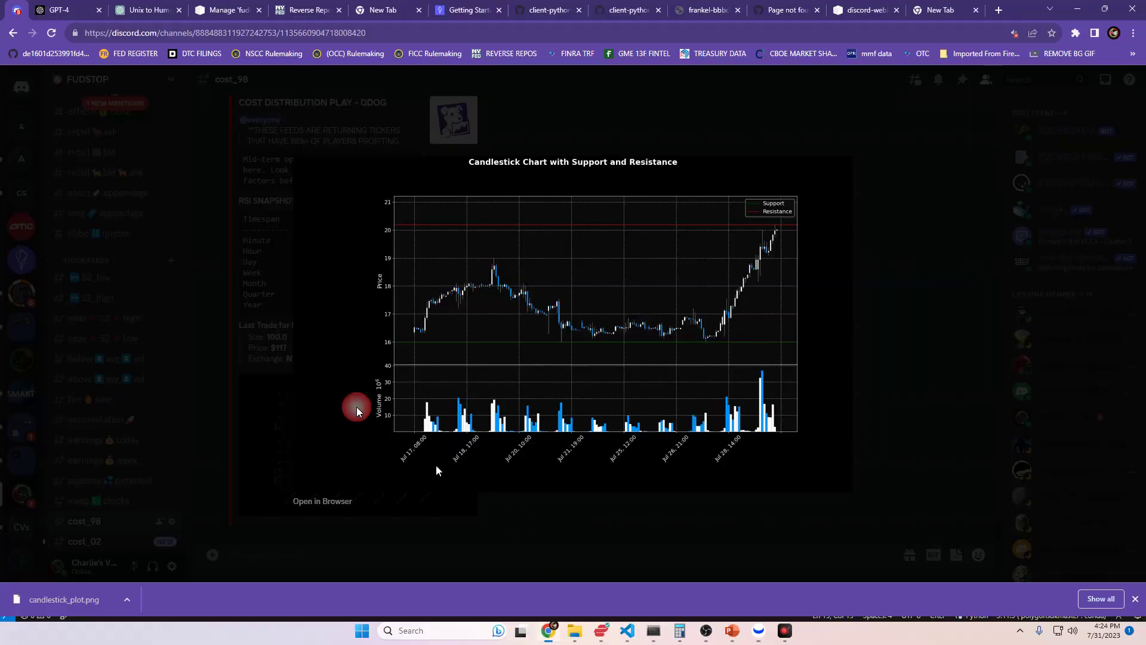
pyautogui.rightClick(1, 2)
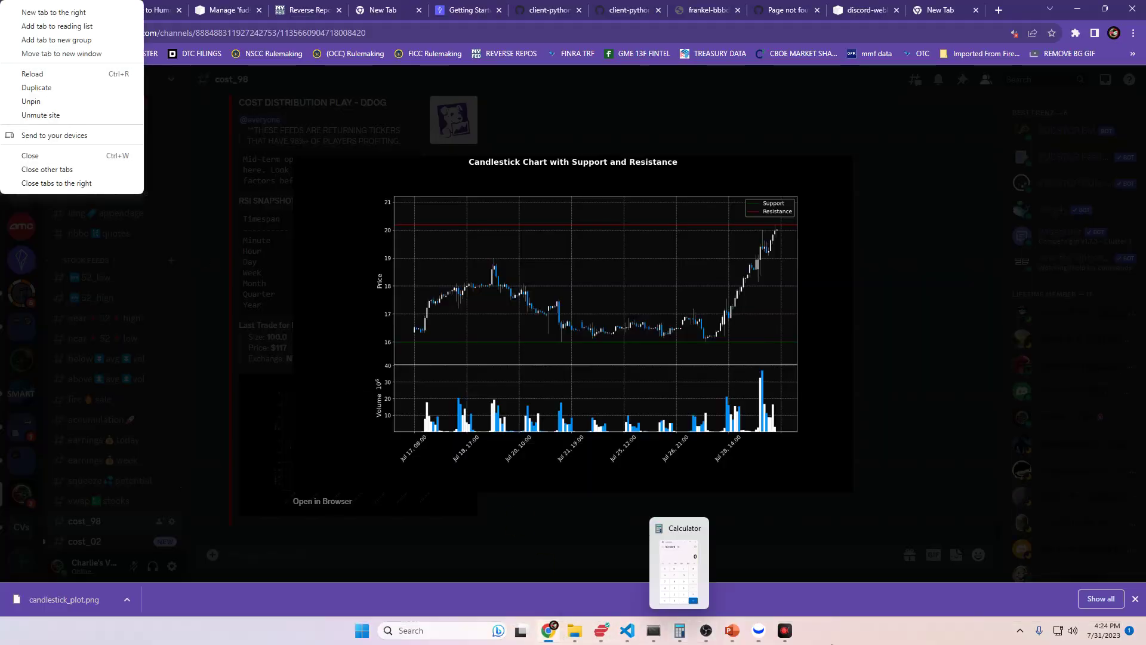
pyautogui.click(845, 642)
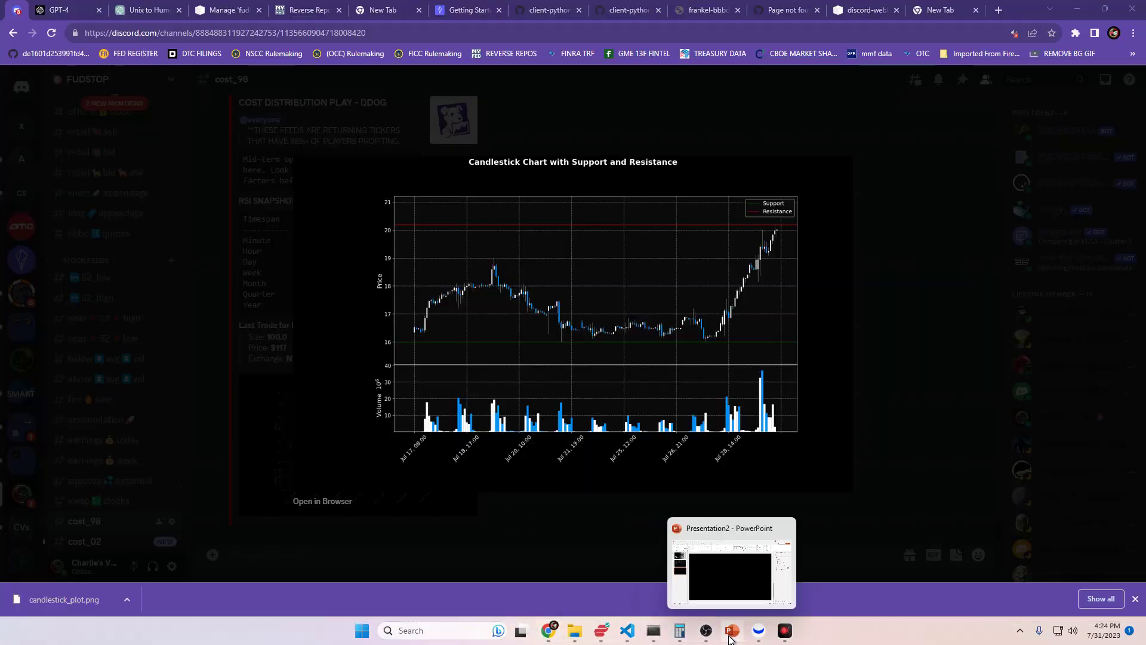
pyautogui.click(758, 631)
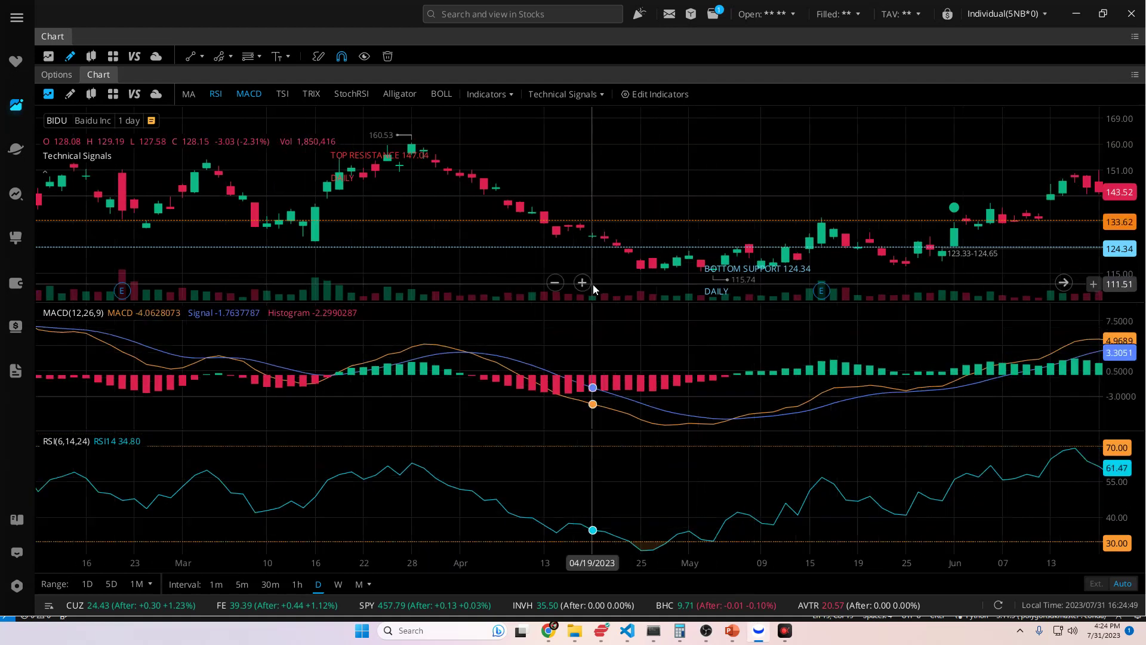
# Load the daily chart of Marathon Digital Holdings by looking up the ticker MARA.
pyautogui.scroll(-3, 592, 285)
pyautogui.scroll(-1, 484, 392)
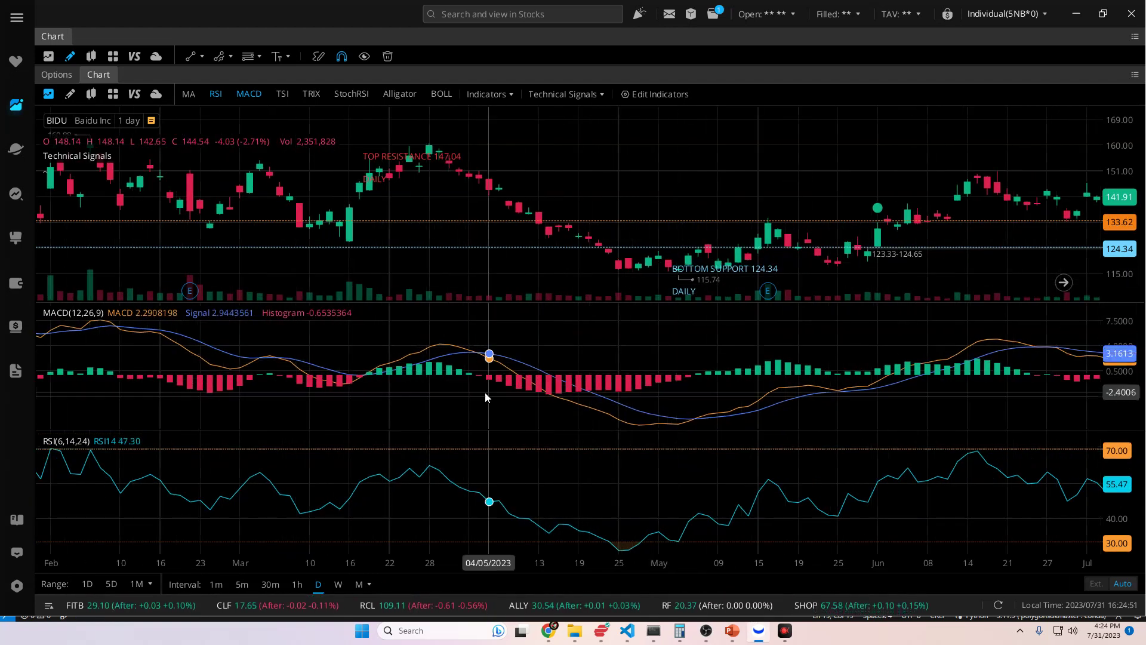
pyautogui.click(465, 12)
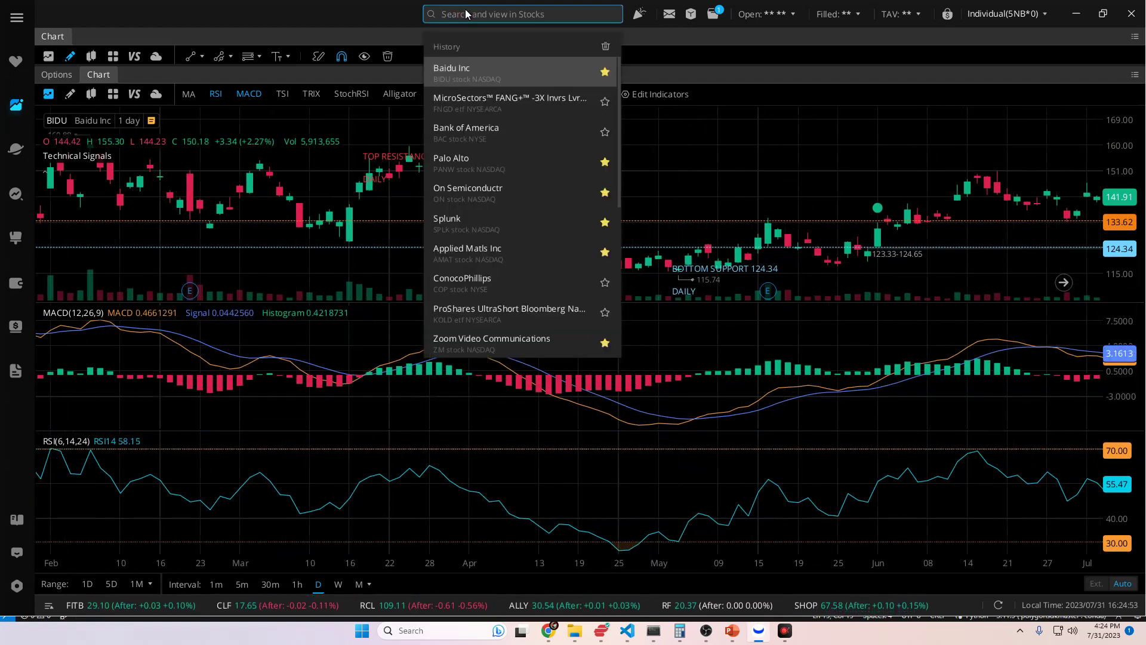
pyautogui.write('mara')
pyautogui.press('Return')
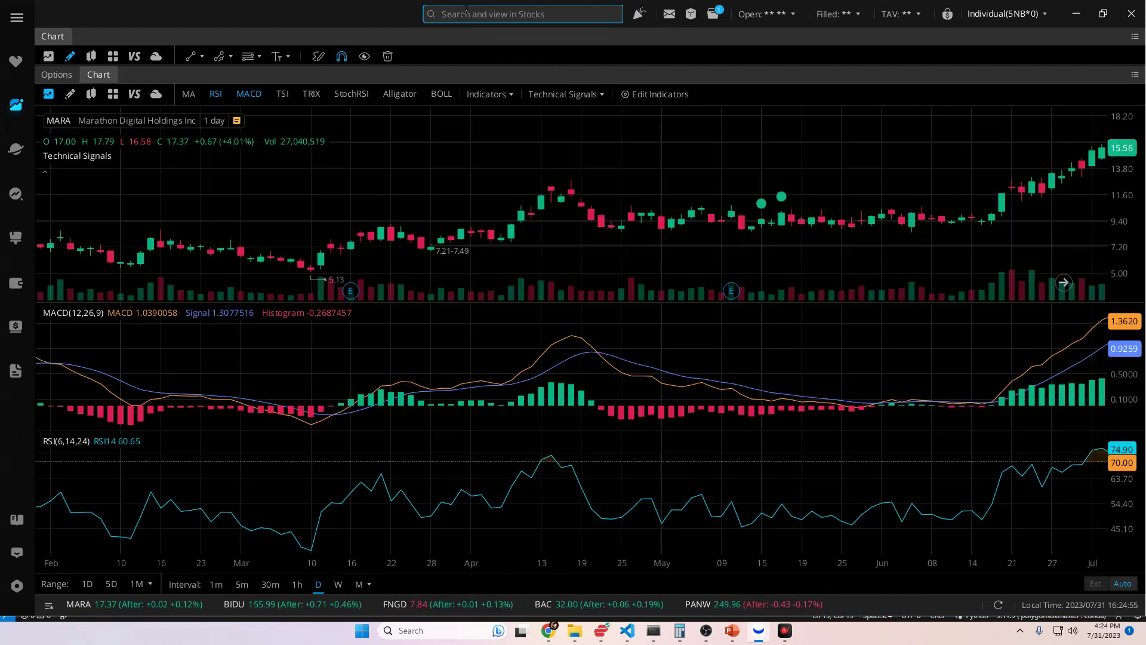
# Examine the MACD crossover around April 20, 2023 and the MACD and RSI behaviour through May.
pyautogui.scroll(-2, 456, 356)
pyautogui.scroll(3, 478, 325)
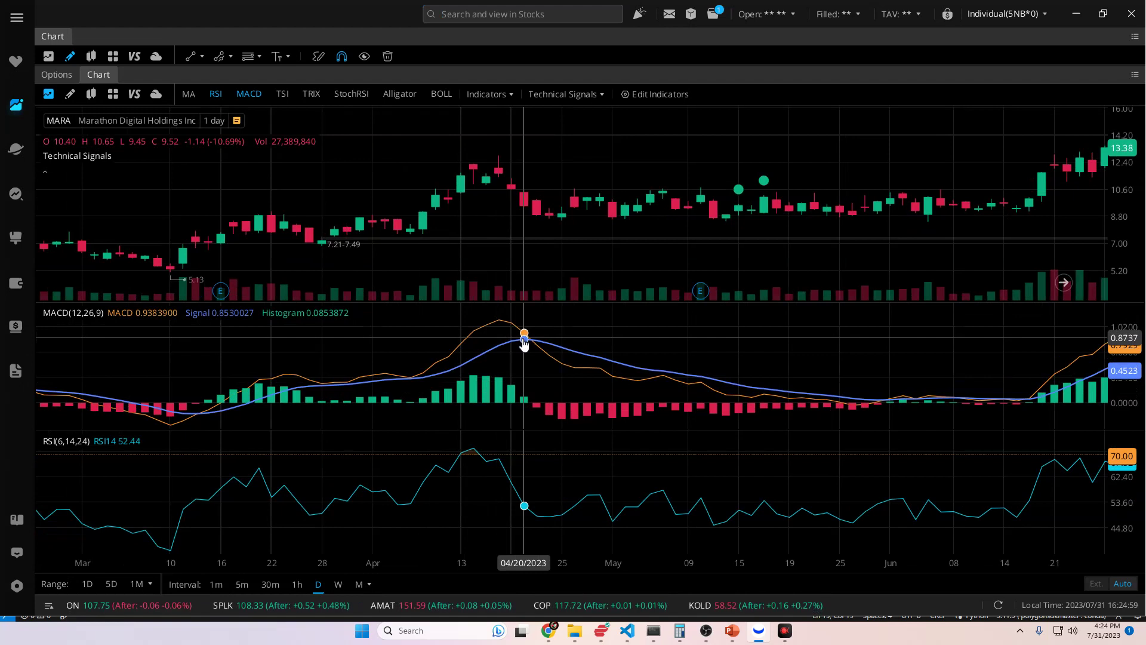
pyautogui.scroll(-3, 524, 343)
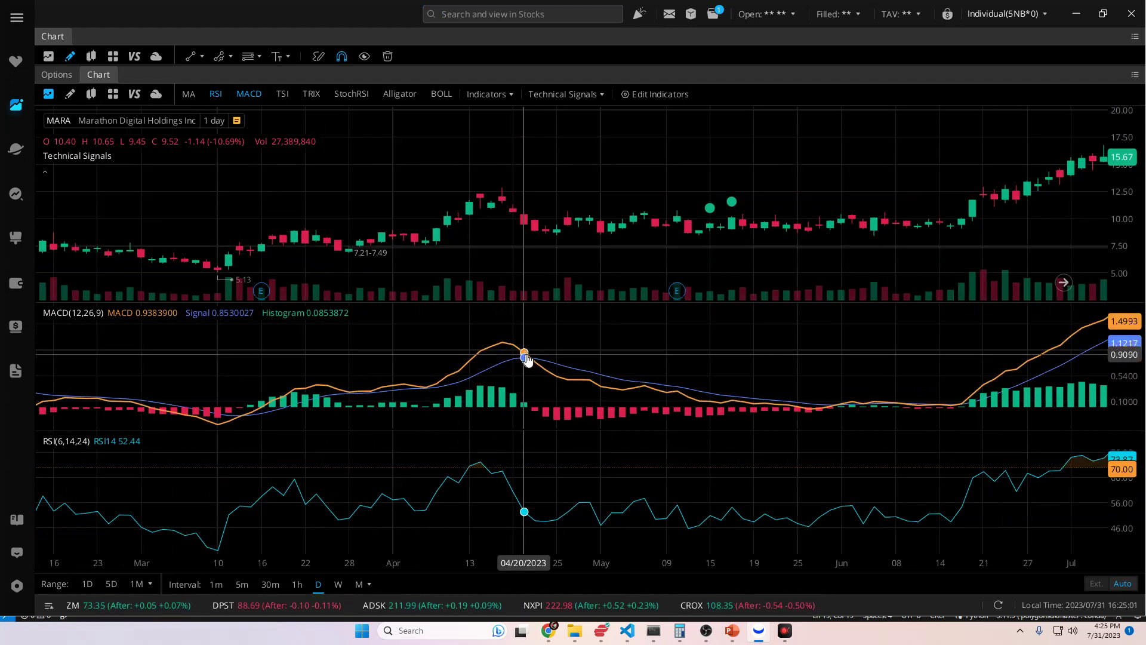
pyautogui.scroll(-2, 709, 422)
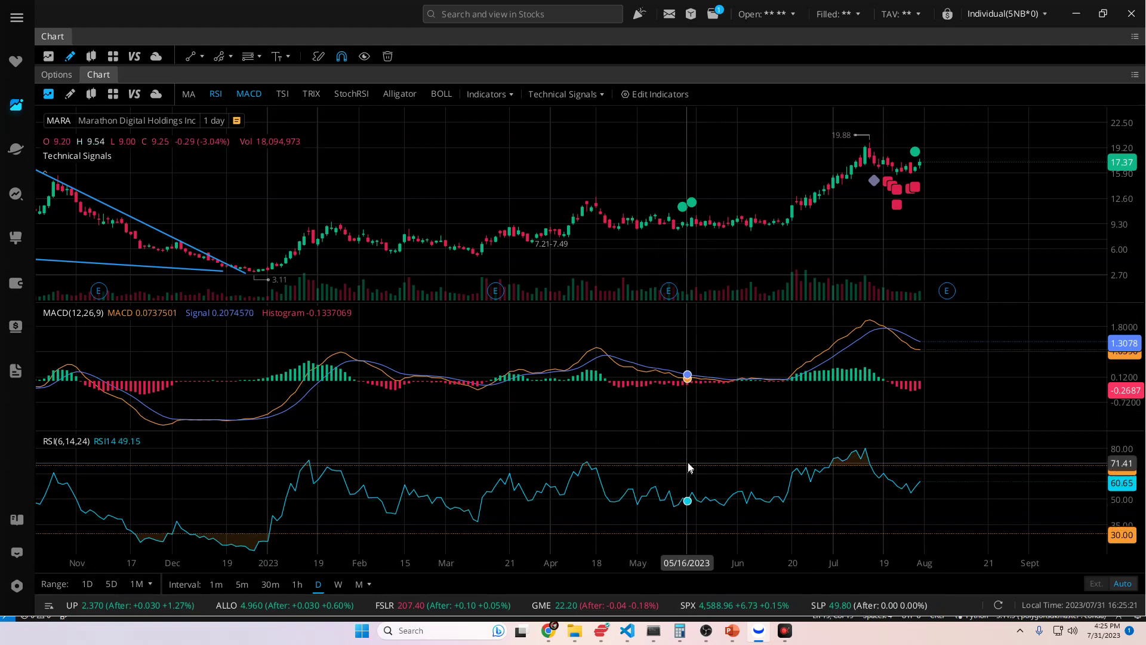
pyautogui.scroll(-1, 730, 418)
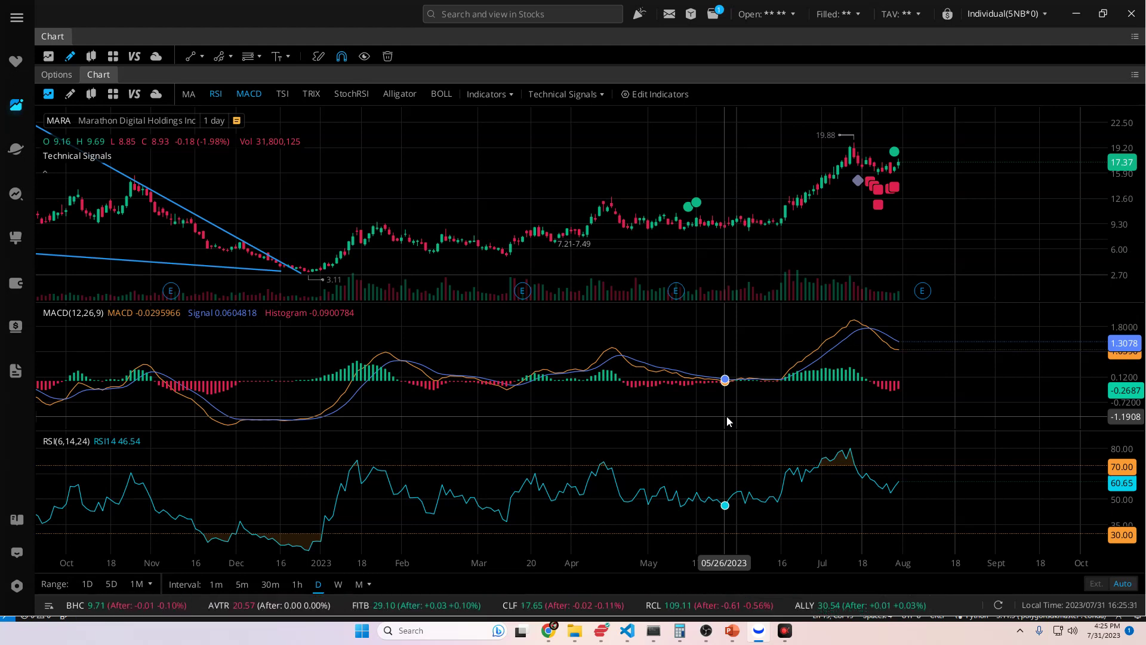
# Examine the MACD crossover from late December 2022 into January 2023 together with the oversold RSI stretch.
pyautogui.scroll(3, 258, 335)
pyautogui.moveTo(258, 335); pyautogui.dragTo(620, 440)
pyautogui.scroll(3, 621, 440)
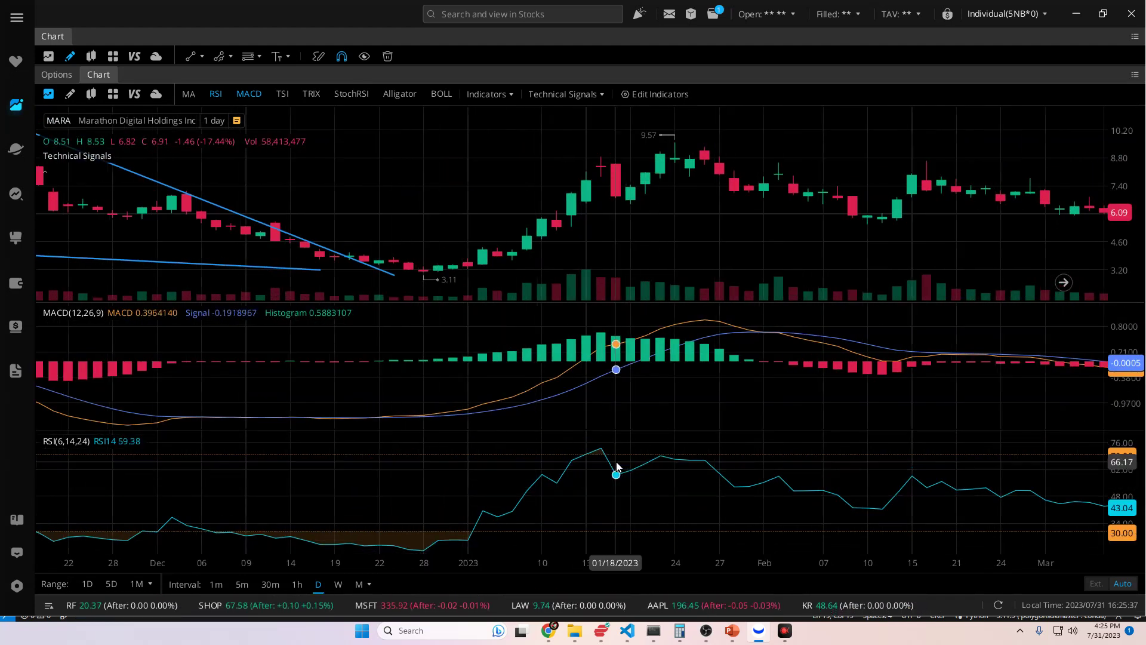
pyautogui.scroll(-5, 648, 418)
pyautogui.scroll(-2, 689, 441)
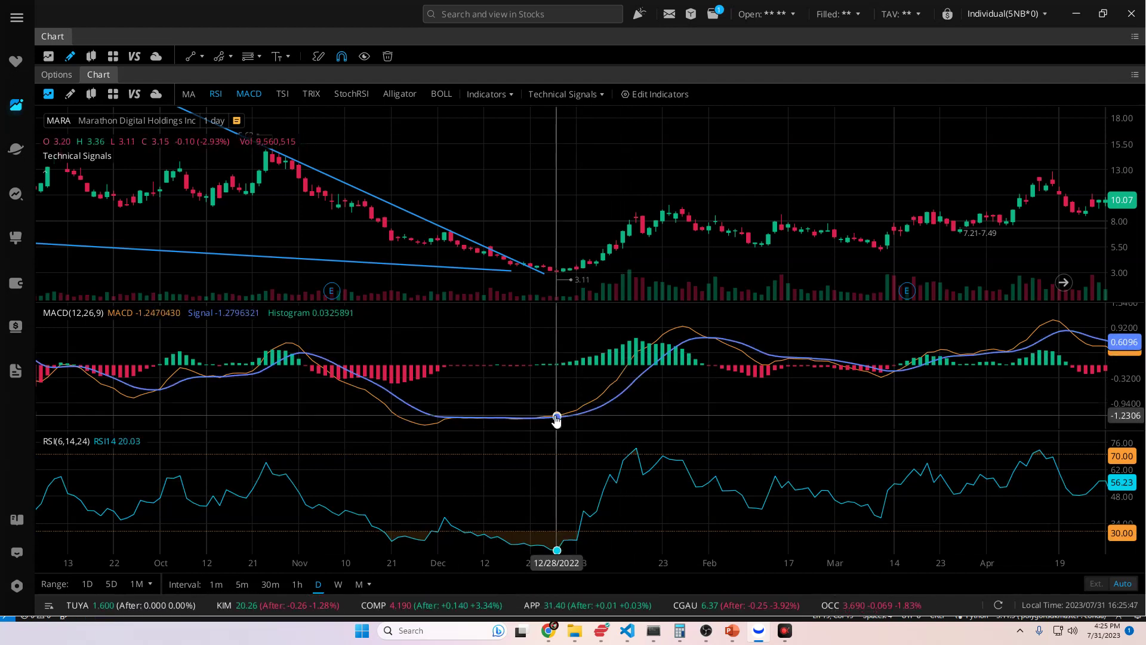
pyautogui.moveTo(632, 393); pyautogui.dragTo(551, 389)
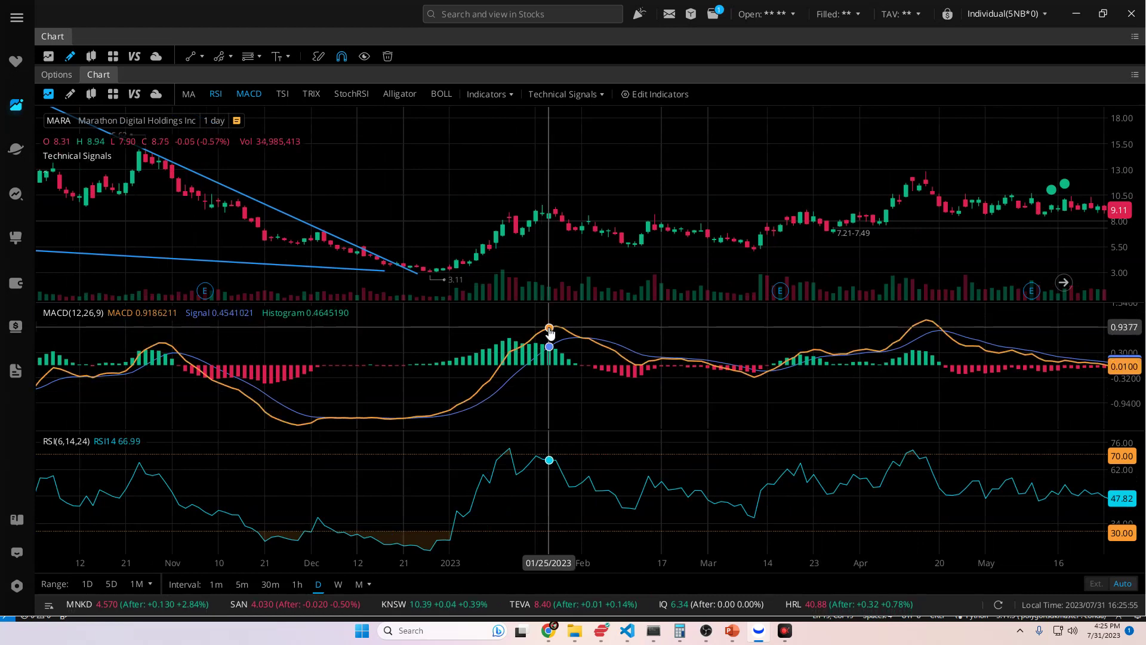
pyautogui.scroll(-3, 550, 333)
# Follow the MACD lines and RSI along the MARA daily chart from February to April 2023.
pyautogui.scroll(5, 442, 496)
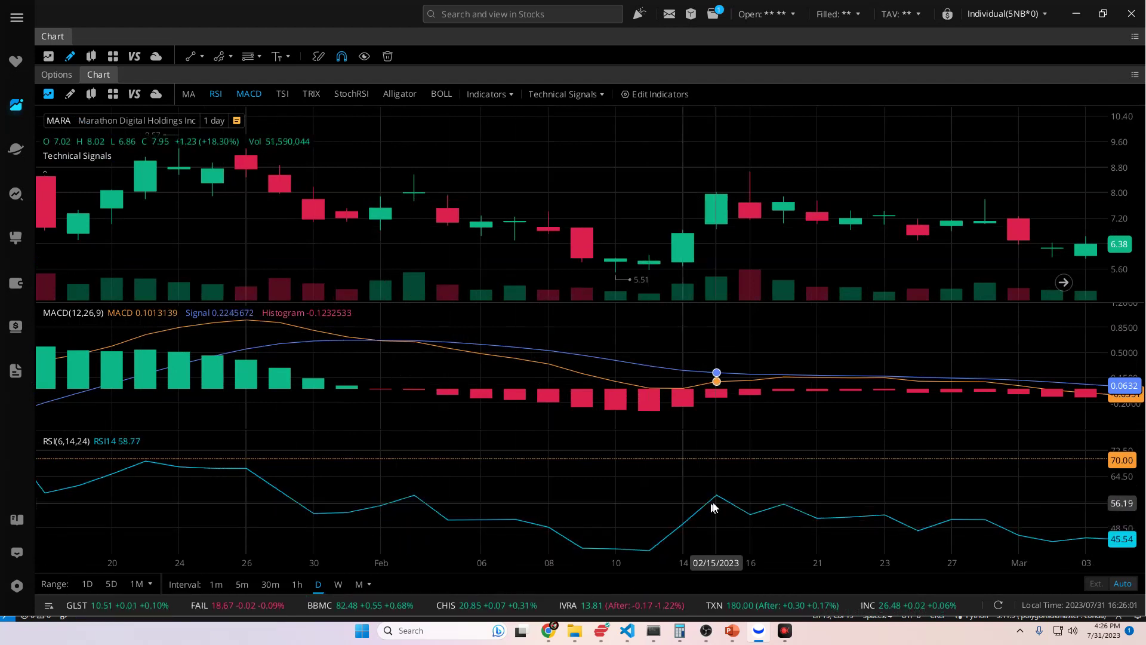
pyautogui.moveTo(997, 511); pyautogui.dragTo(704, 505)
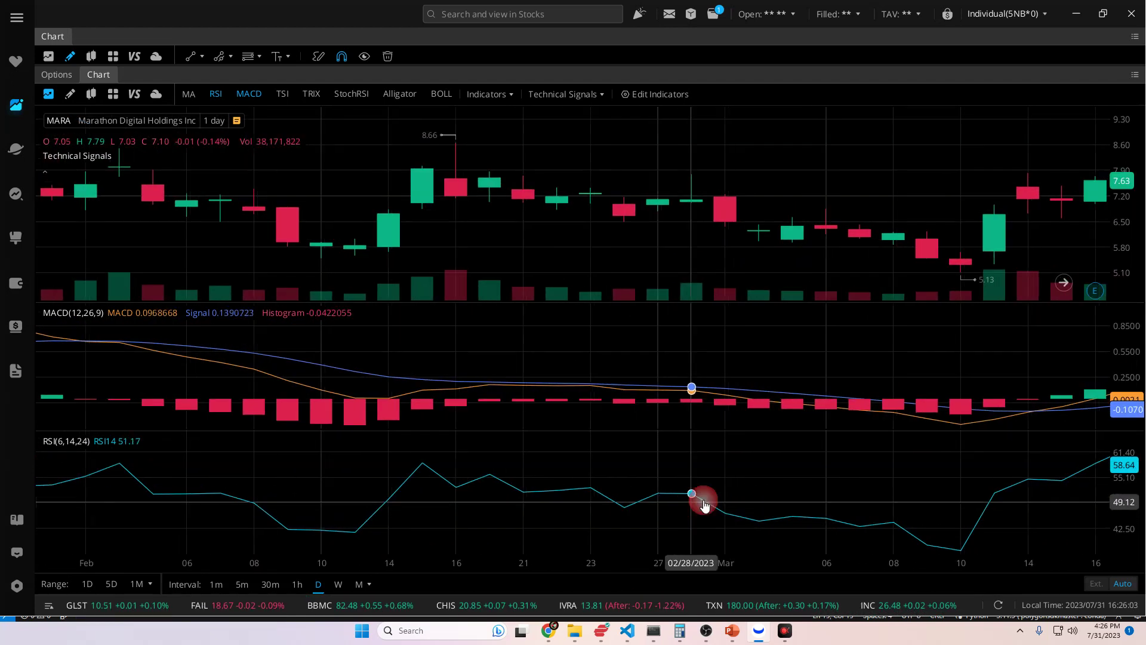
pyautogui.moveTo(890, 521); pyautogui.dragTo(484, 520)
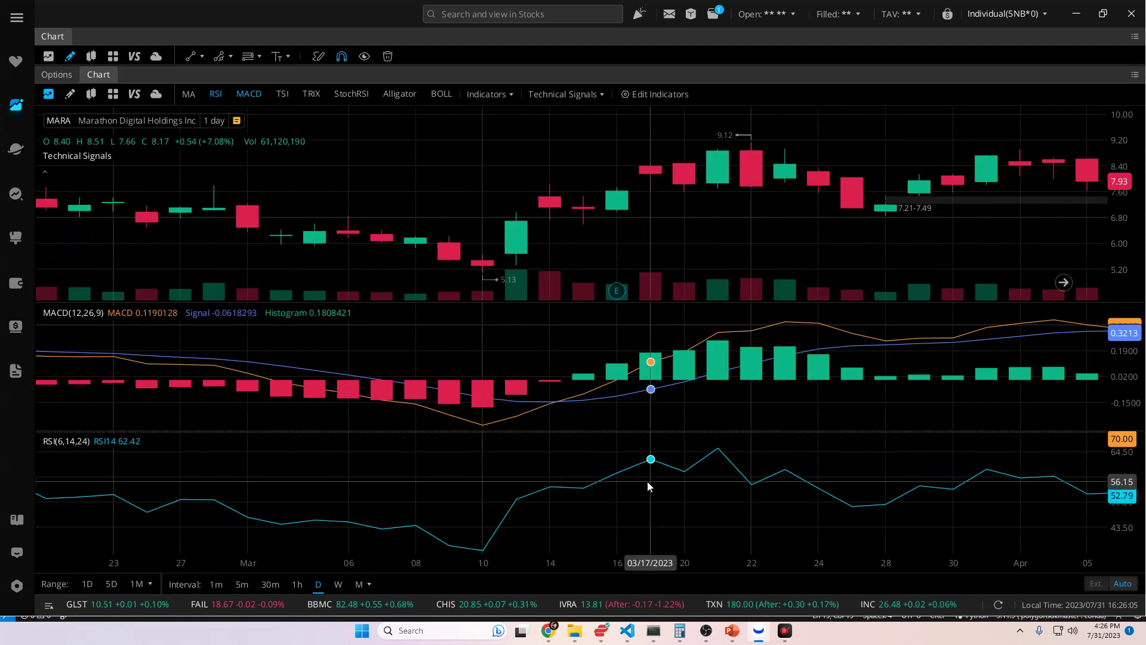
pyautogui.moveTo(724, 458); pyautogui.dragTo(540, 454)
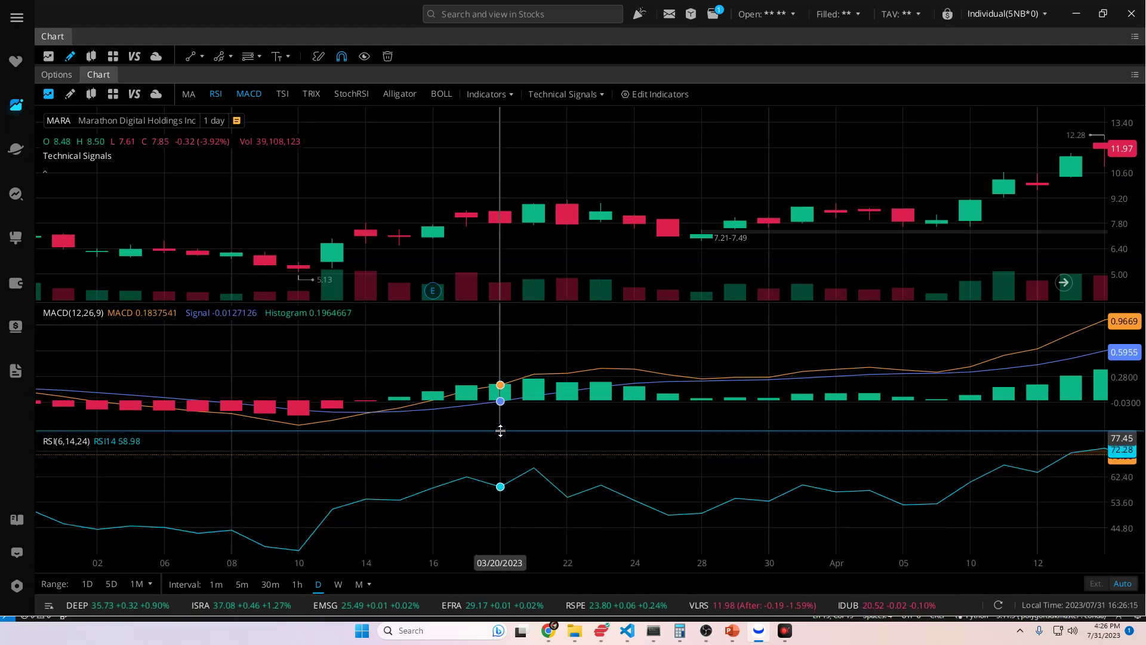
pyautogui.hscroll(1, 588, 466)
pyautogui.scroll(-2, 588, 466)
pyautogui.hscroll(5, 532, 467)
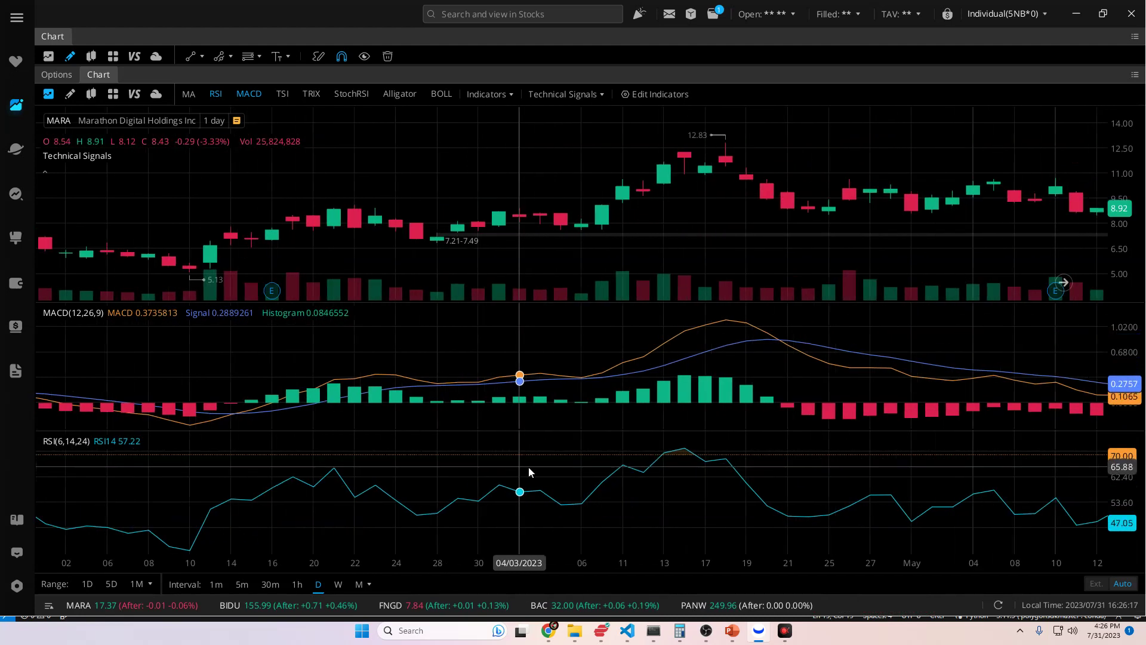
pyautogui.hscroll(5, 716, 433)
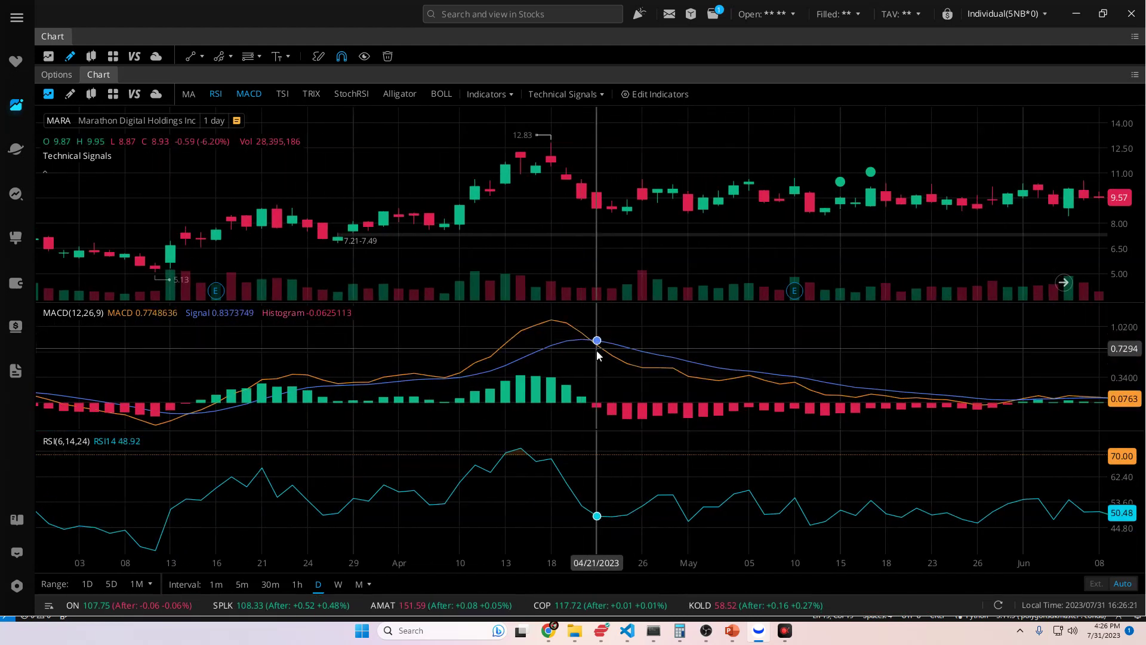
# Compare the MACD crossovers and RSI from the April 2023 decline through the late May and June 2023 upturn.
pyautogui.scroll(3, 589, 373)
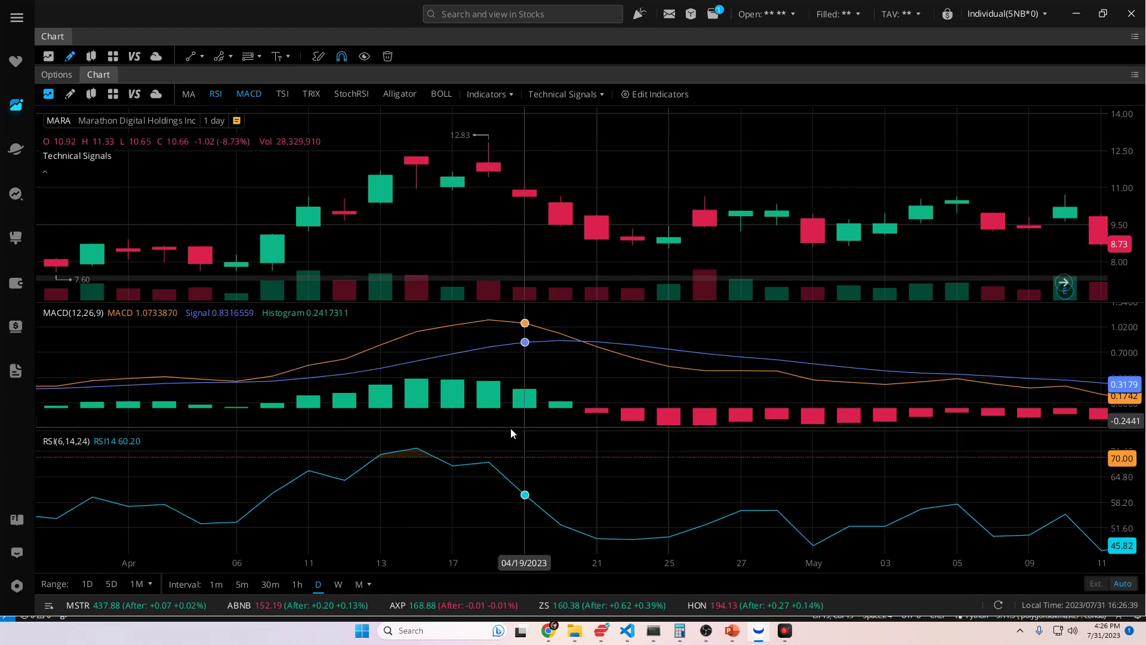
pyautogui.moveTo(760, 325); pyautogui.dragTo(378, 352)
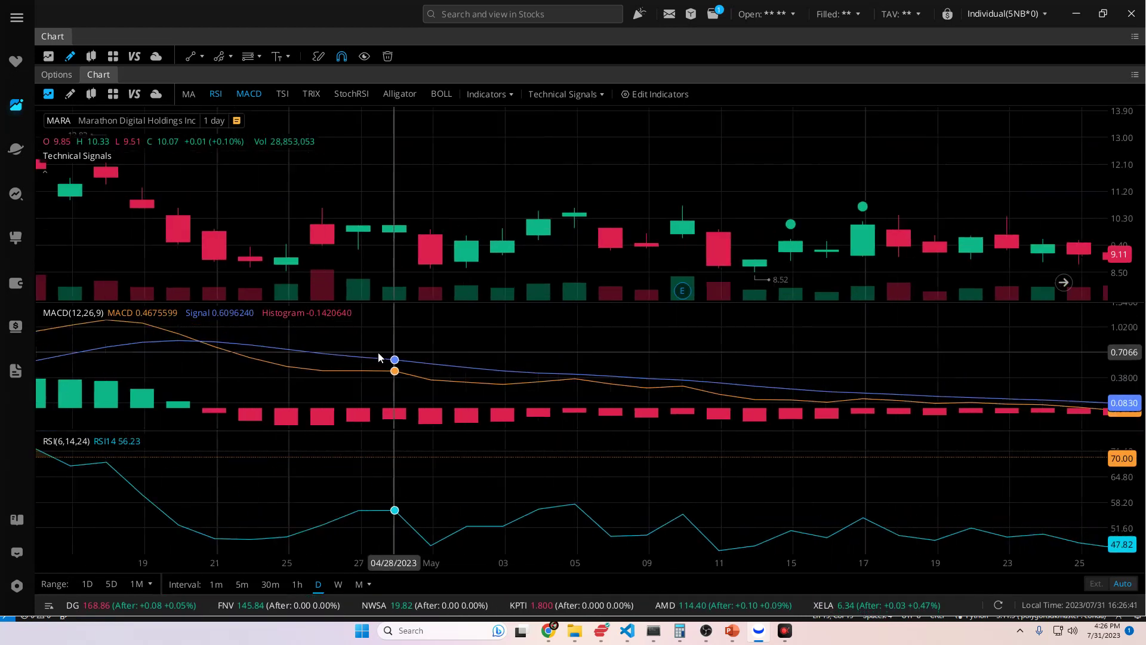
pyautogui.moveTo(1015, 358); pyautogui.dragTo(626, 385)
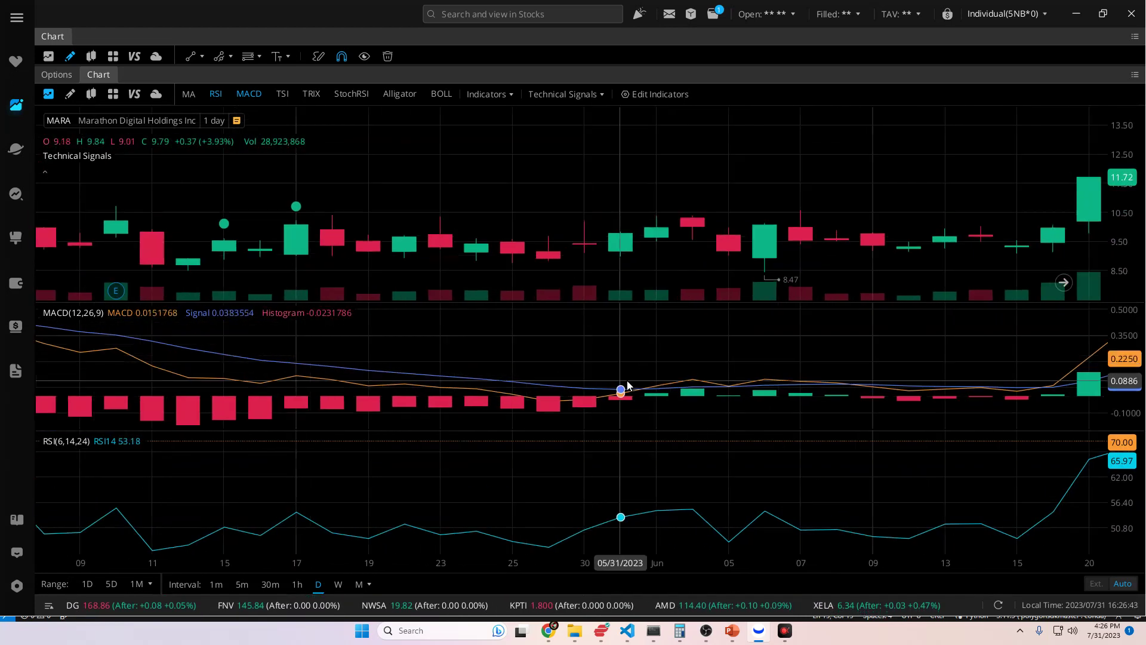
pyautogui.scroll(-5, 686, 397)
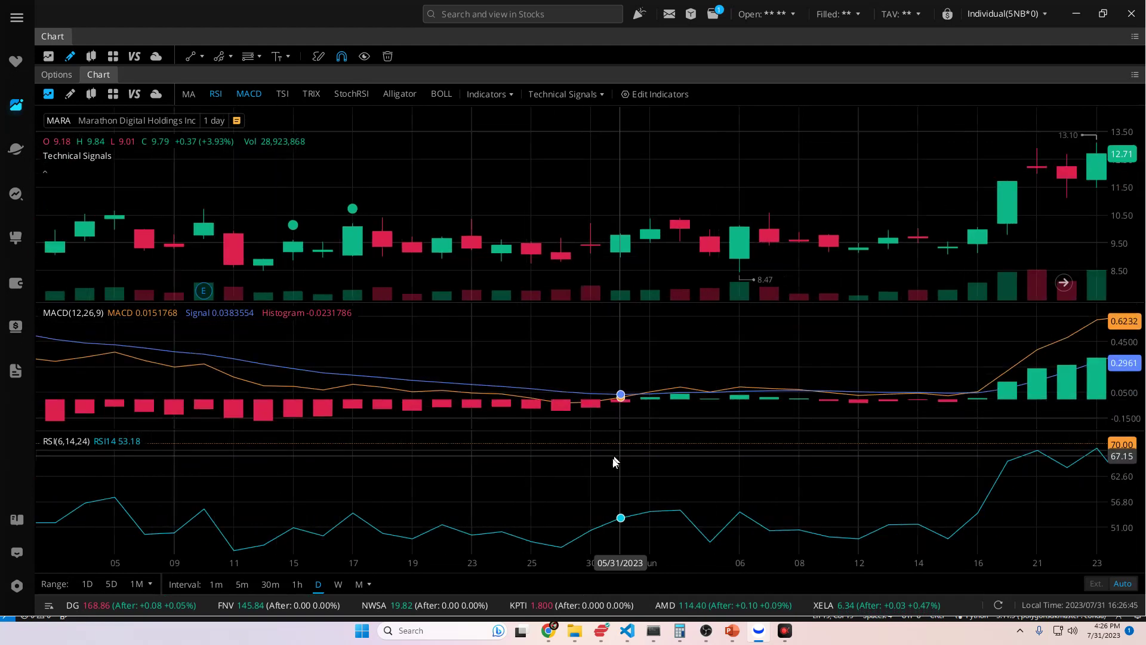
pyautogui.scroll(-8, 767, 464)
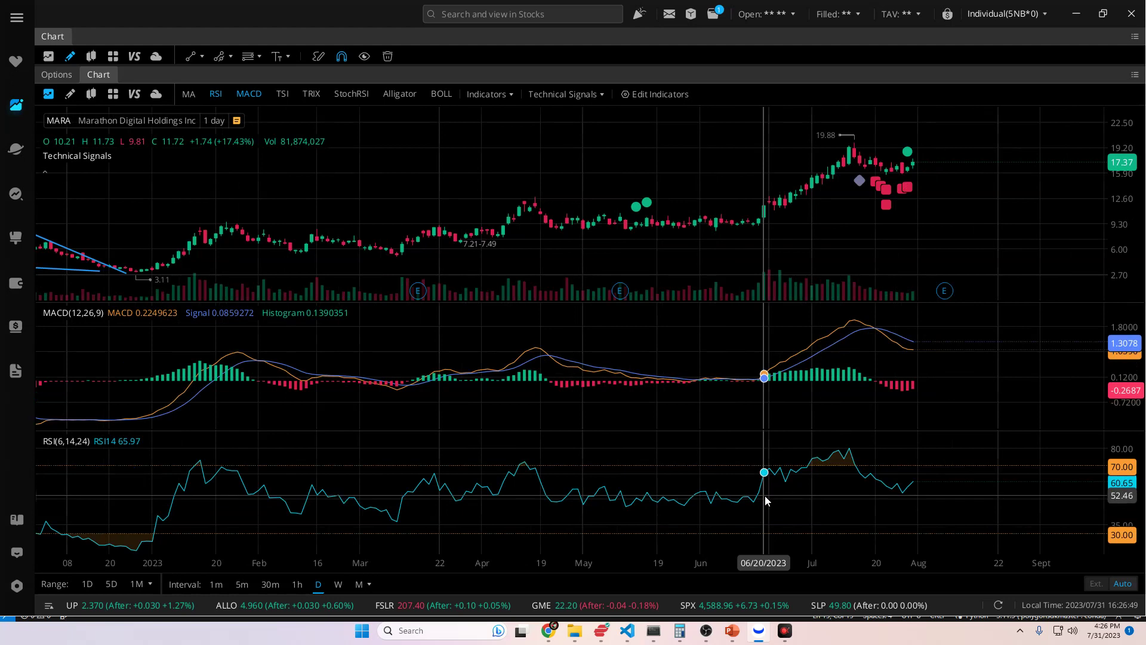
pyautogui.scroll(4, 767, 433)
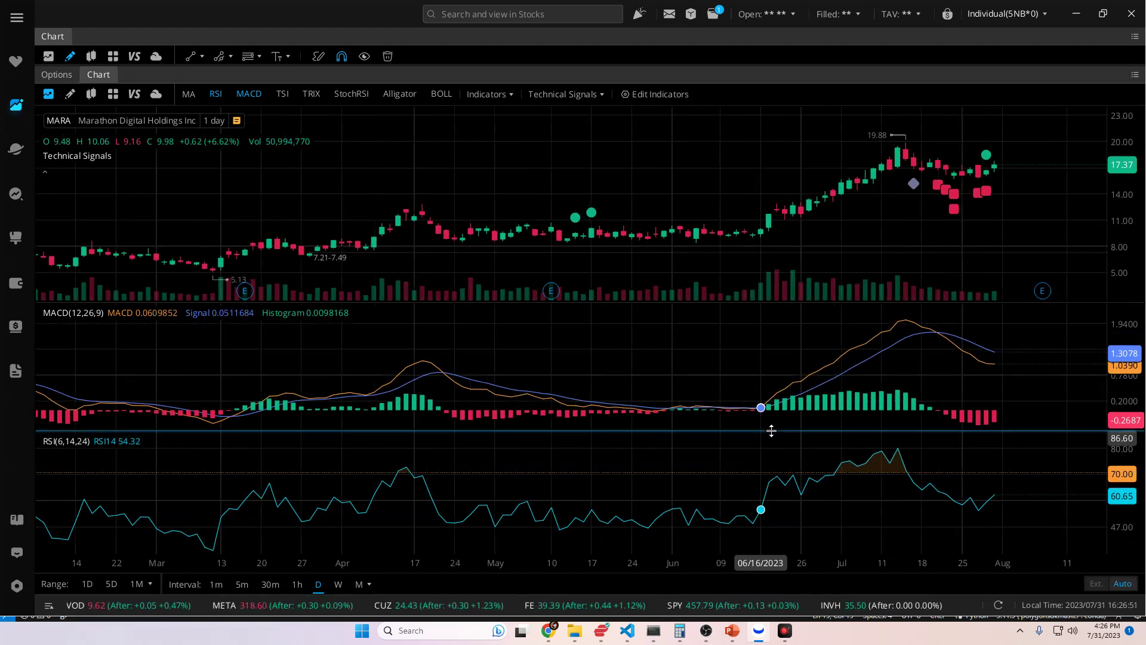
pyautogui.scroll(6, 603, 334)
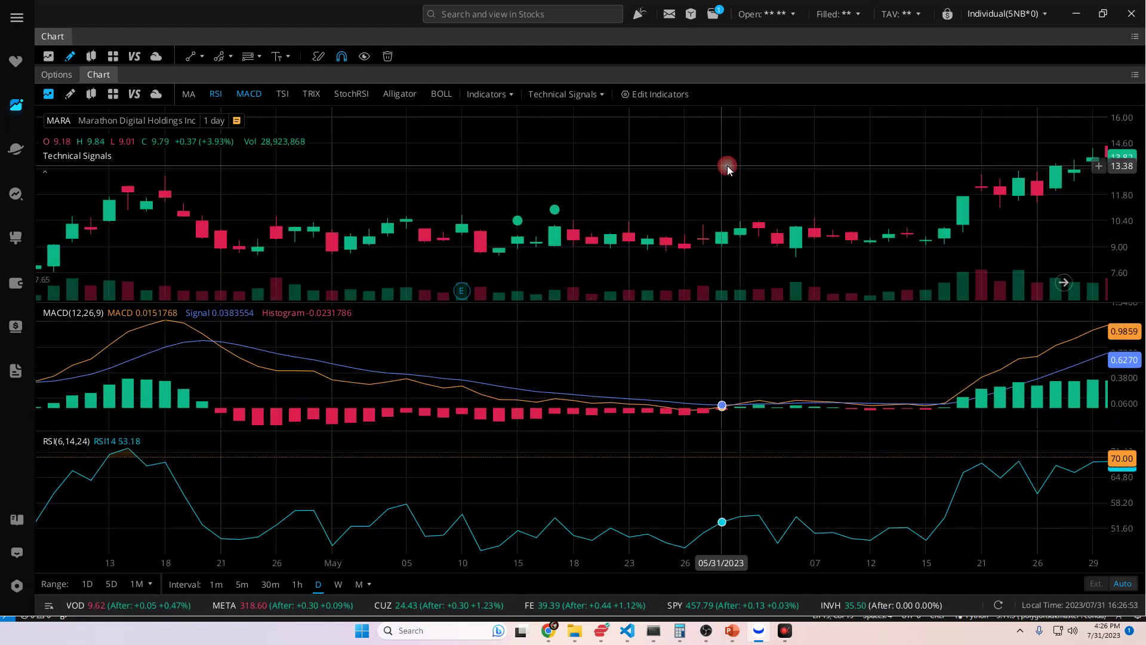
# Remove the MACD and RSI sub-chart indicators from the MARA daily chart.
pyautogui.rightClick(727, 165)
pyautogui.click(654, 102)
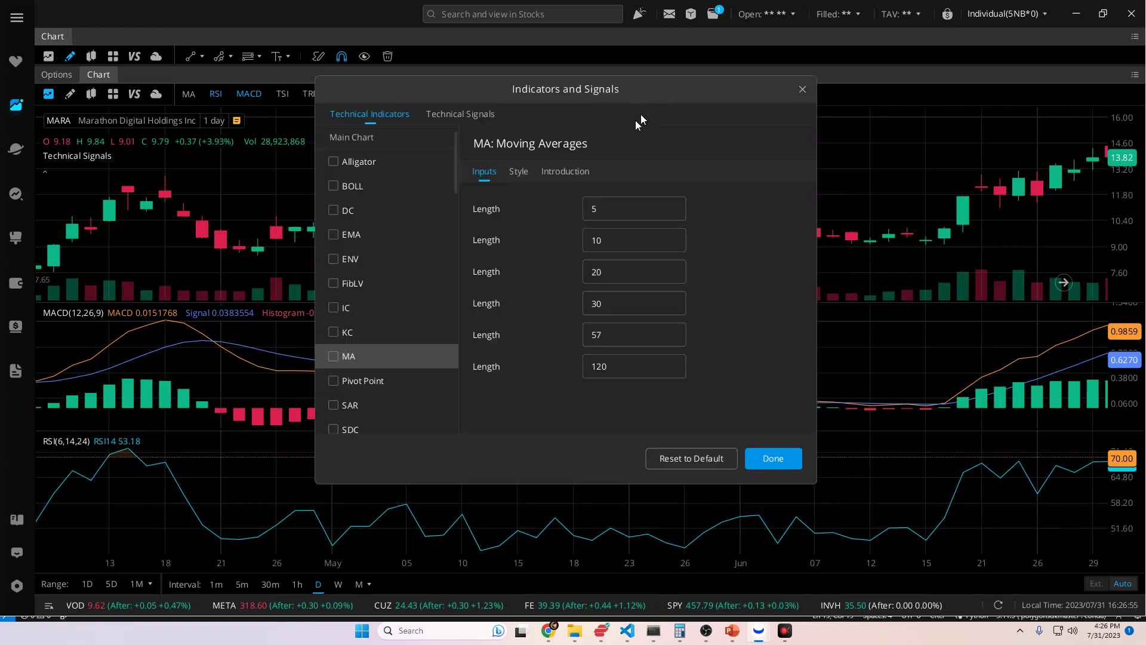
pyautogui.scroll(-10, 370, 299)
pyautogui.scroll(10, 388, 348)
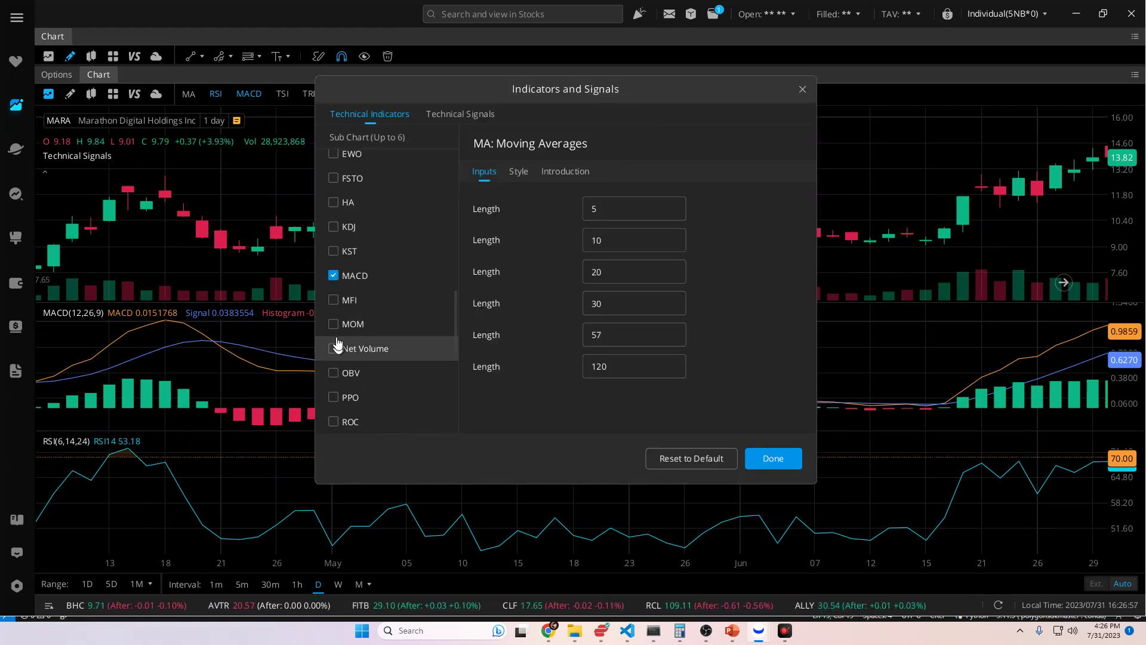
pyautogui.scroll(-5, 335, 353)
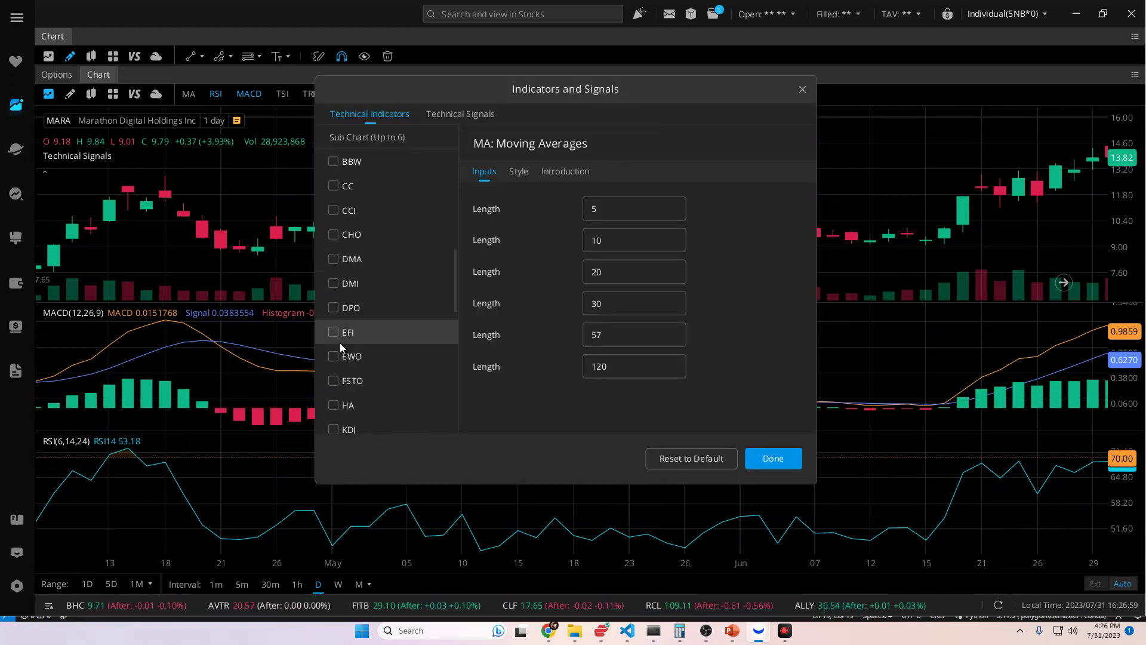
pyautogui.click(348, 356)
pyautogui.click(331, 187)
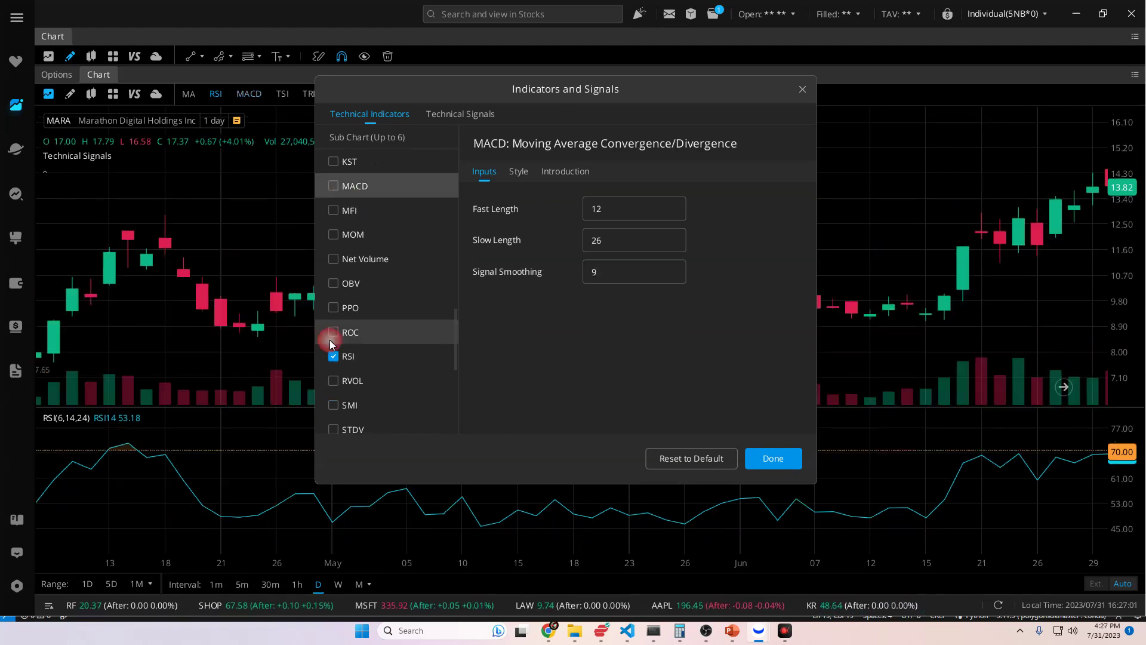
pyautogui.click(333, 356)
pyautogui.click(756, 463)
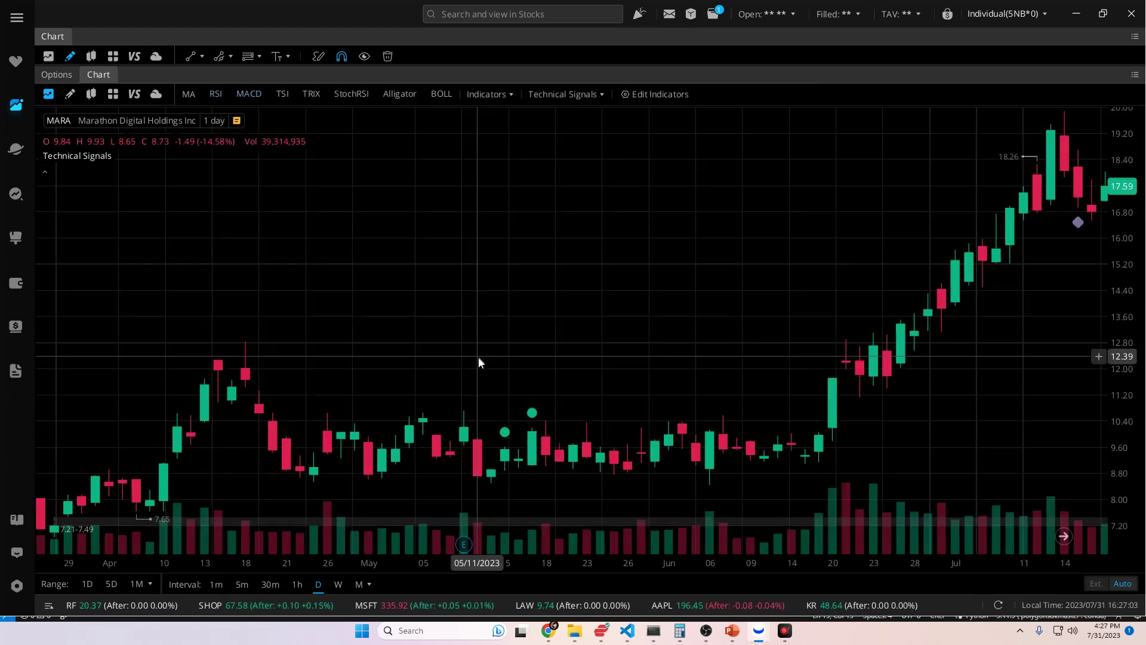
# Examine the bare MARA daily candles and technical signal markers from March through late July 2023.
pyautogui.scroll(-3, 490, 358)
pyautogui.scroll(5, 618, 358)
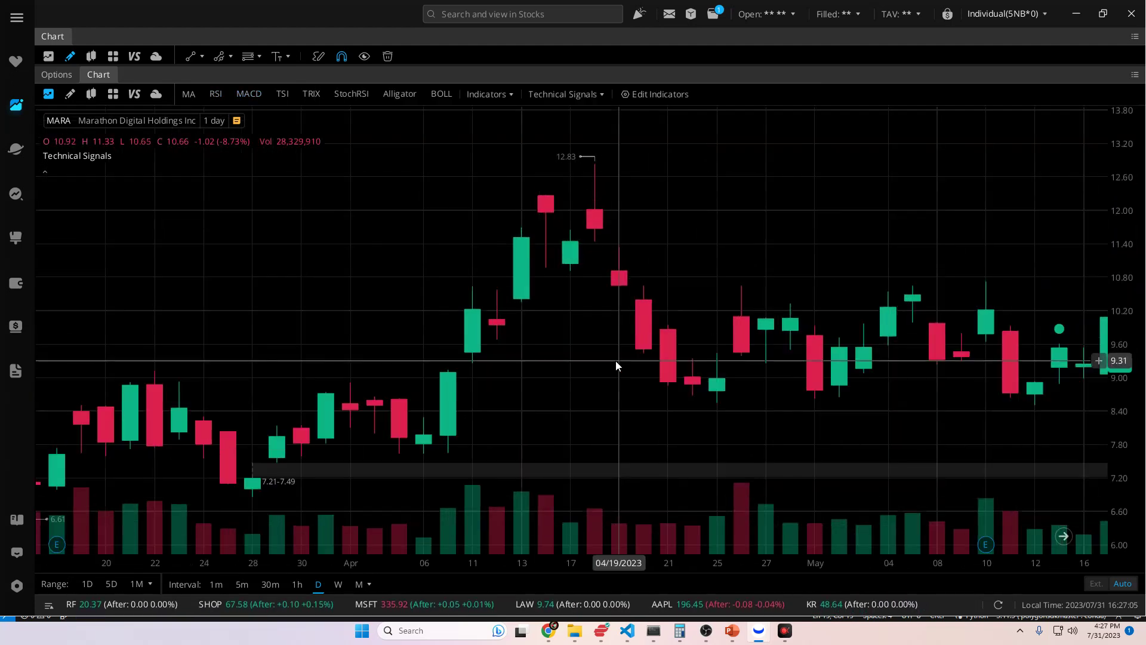
pyautogui.moveTo(607, 366); pyautogui.dragTo(778, 364)
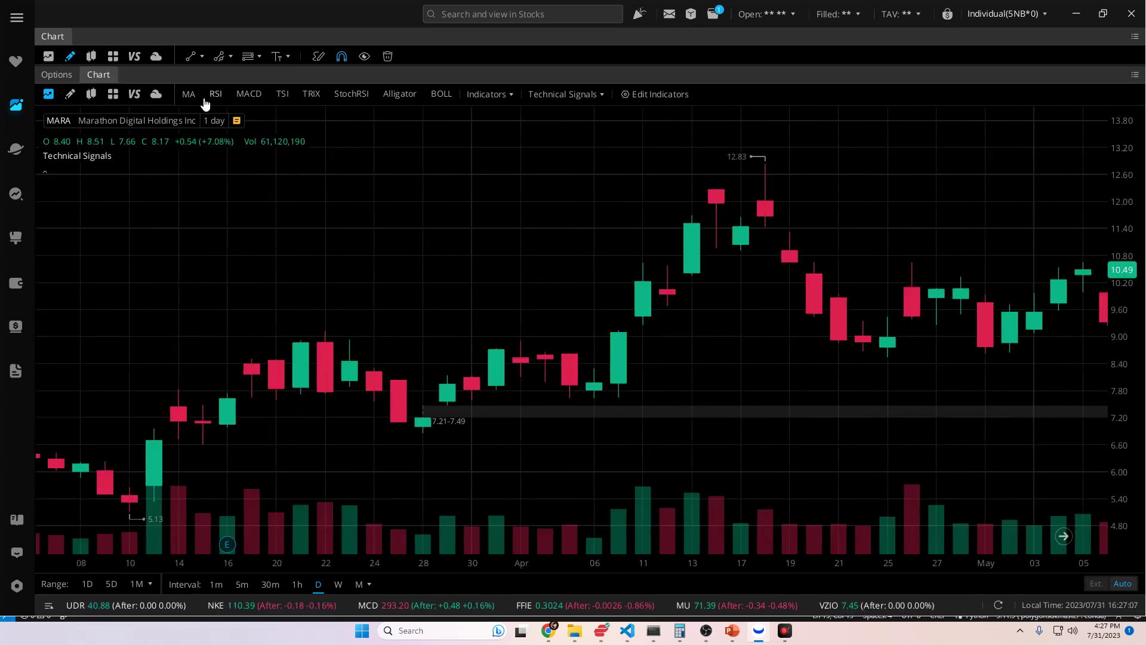
pyautogui.scroll(-5, 284, 225)
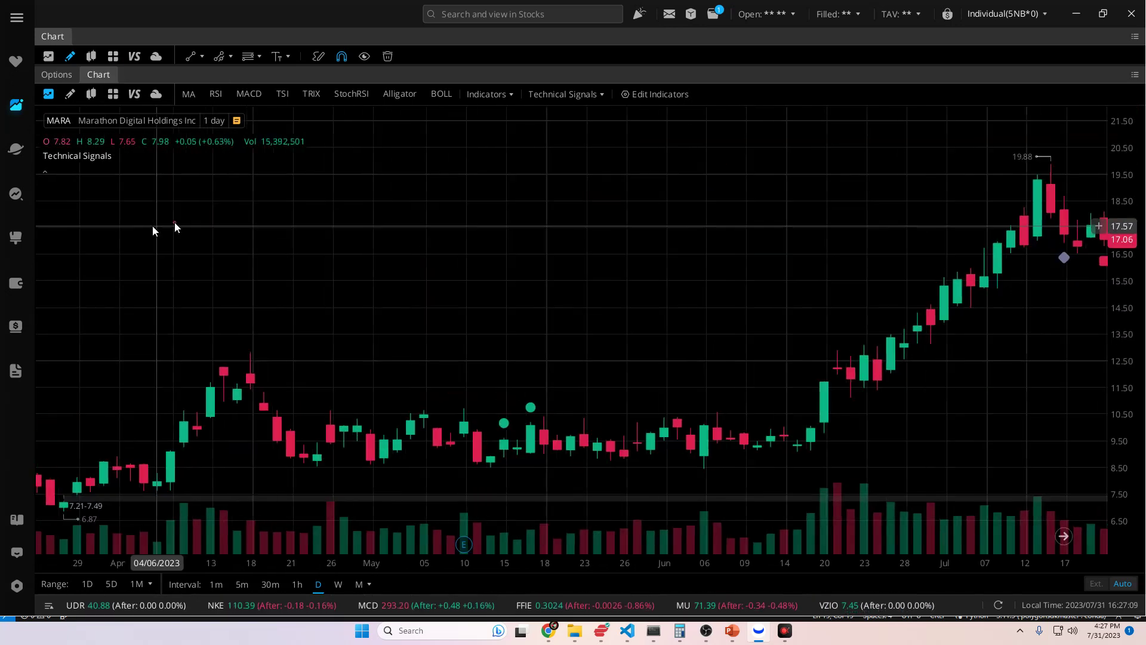
pyautogui.hscroll(10, 754, 260)
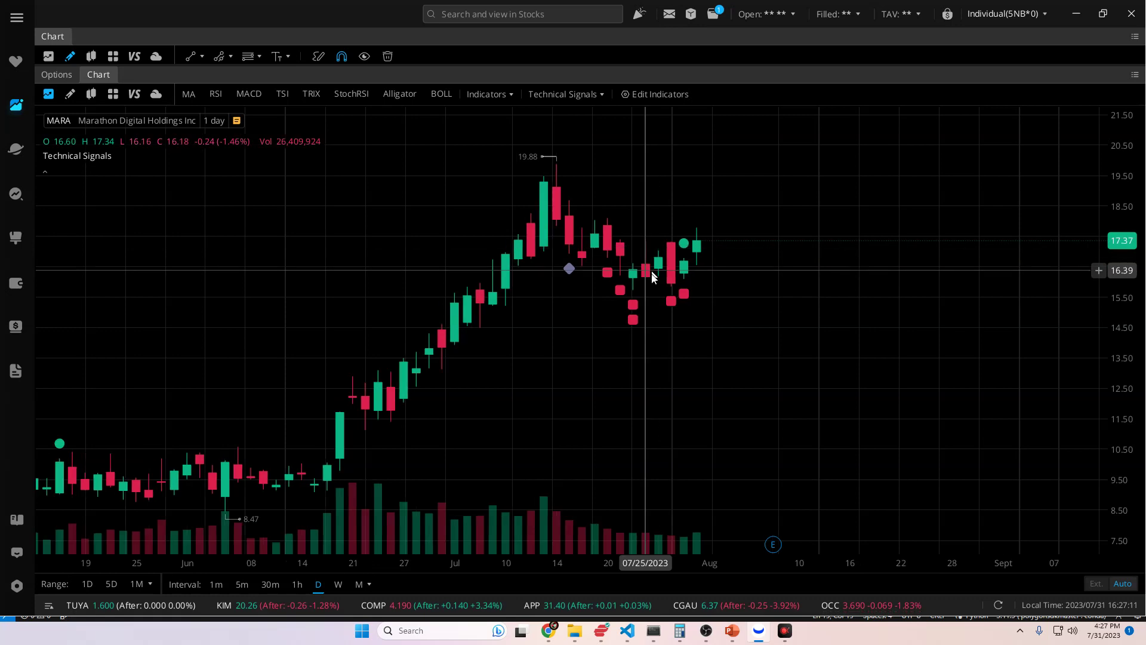
pyautogui.scroll(-3, 653, 276)
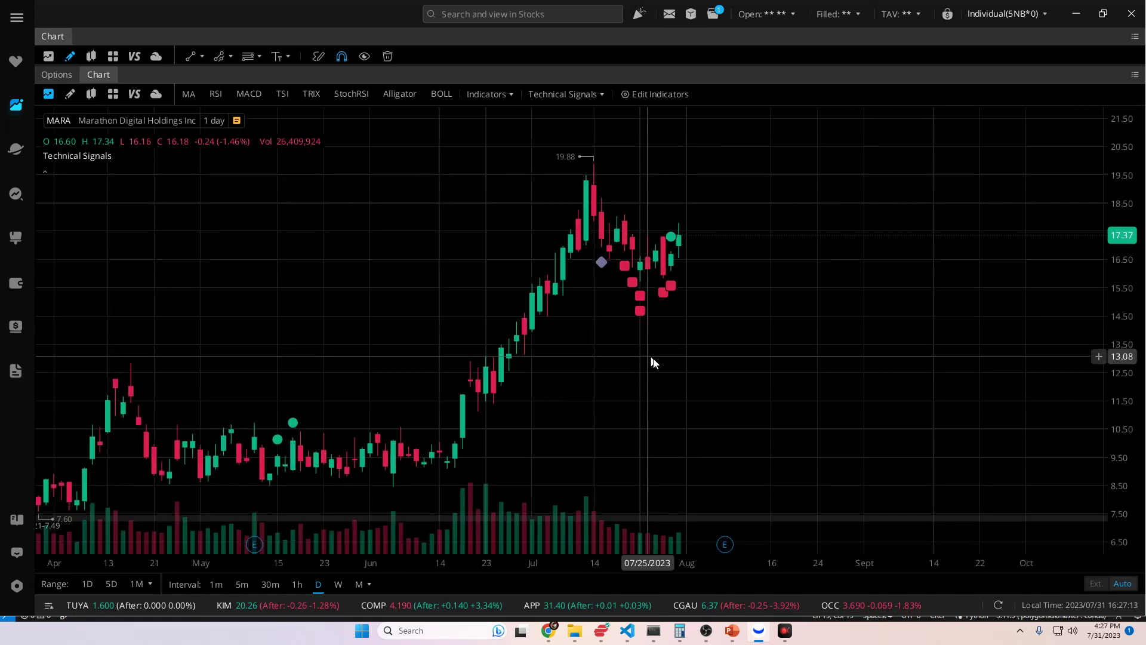
pyautogui.scroll(2, 642, 370)
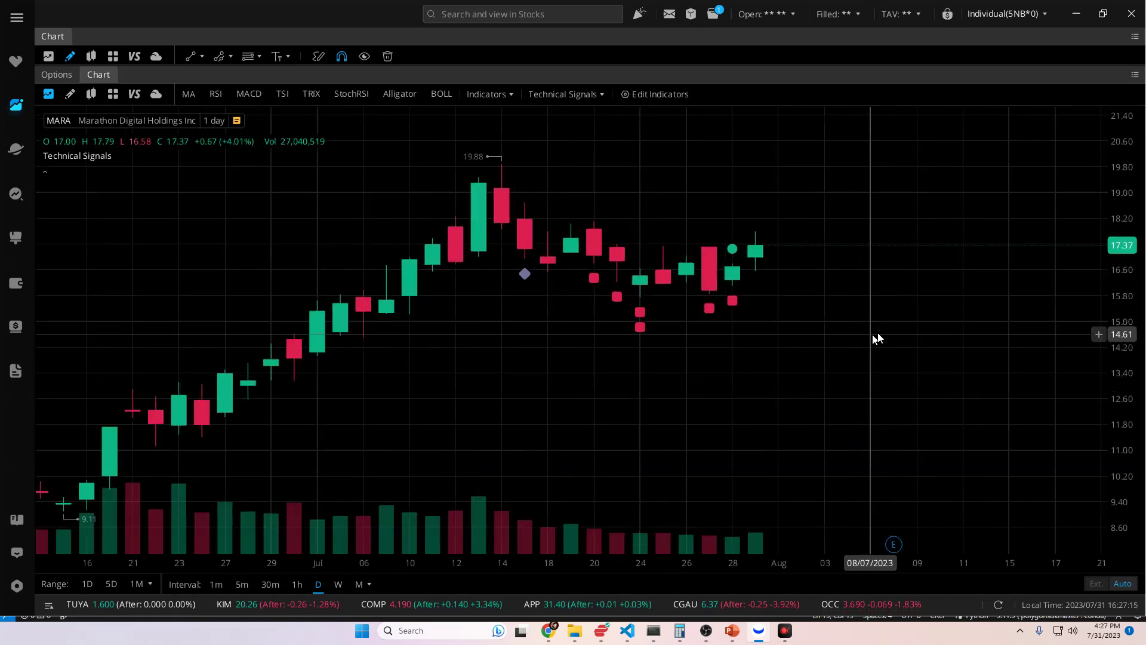
pyautogui.hscroll(-10, 519, 370)
pyautogui.scroll(3, 657, 359)
pyautogui.hscroll(-10, 657, 363)
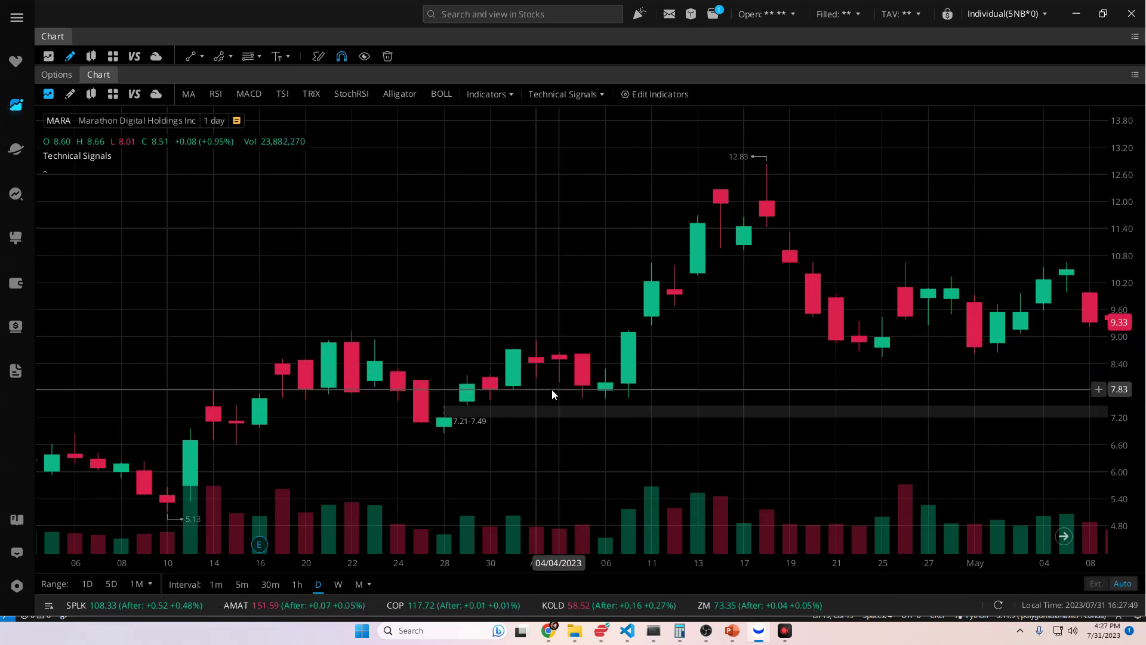
# Compare MARA's March to April 2023 rise with the surrounding daily price swings.
pyautogui.scroll(-2, 659, 418)
pyautogui.scroll(-5, 658, 426)
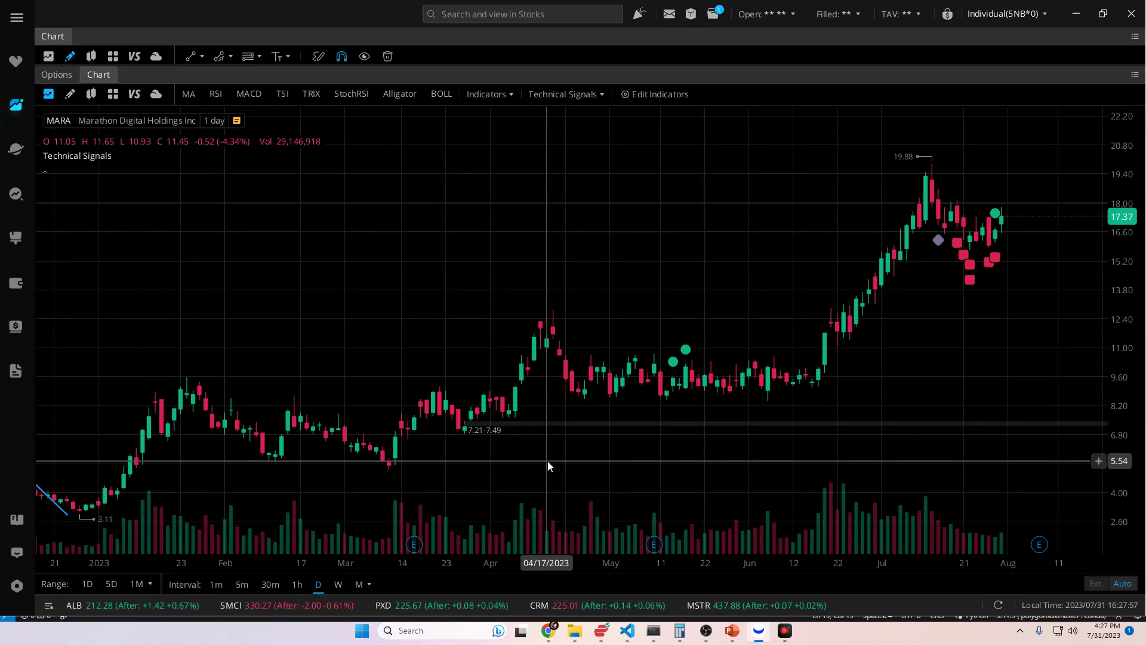
pyautogui.scroll(5, 547, 460)
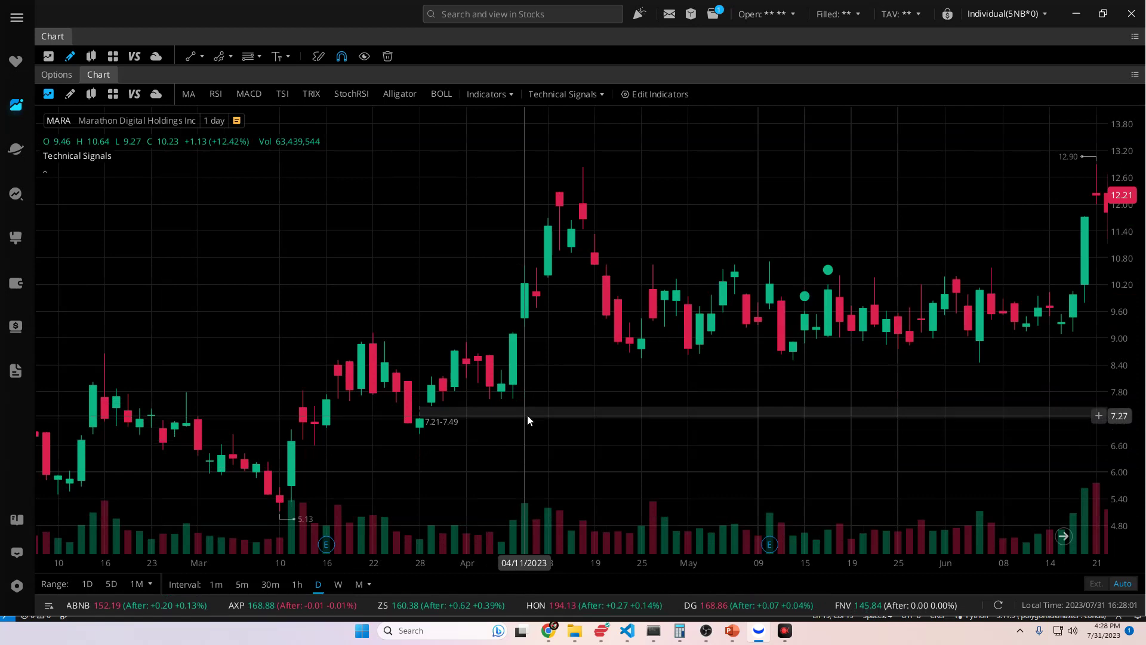
pyautogui.scroll(-3, 537, 430)
pyautogui.scroll(4, 632, 409)
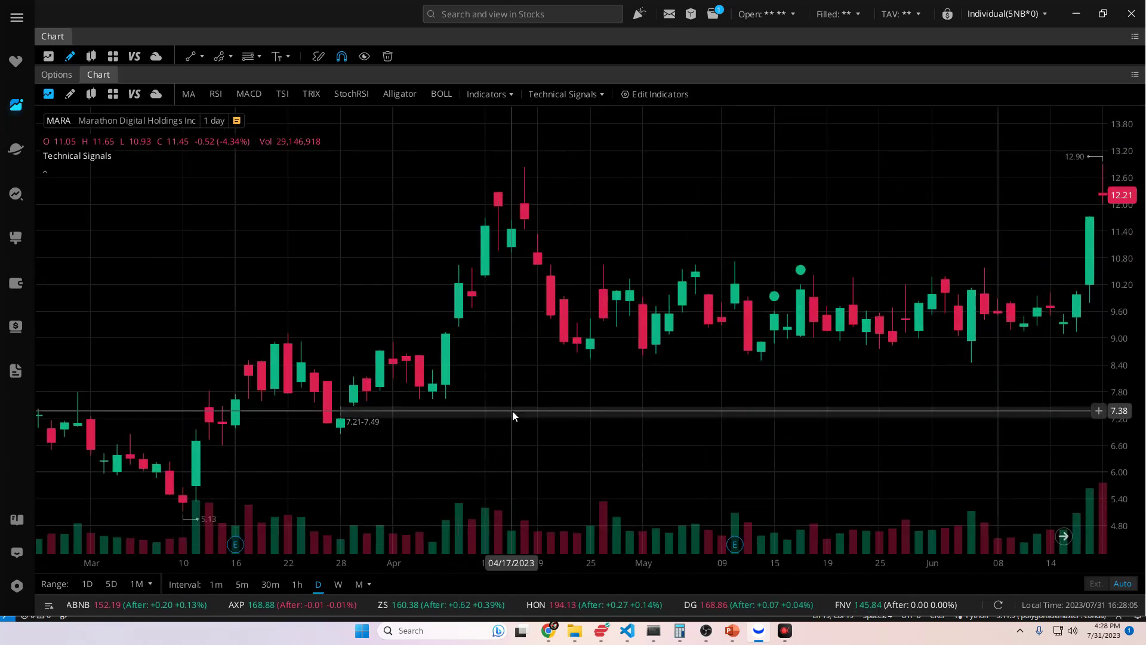
pyautogui.scroll(-4, 537, 418)
pyautogui.scroll(6, 605, 421)
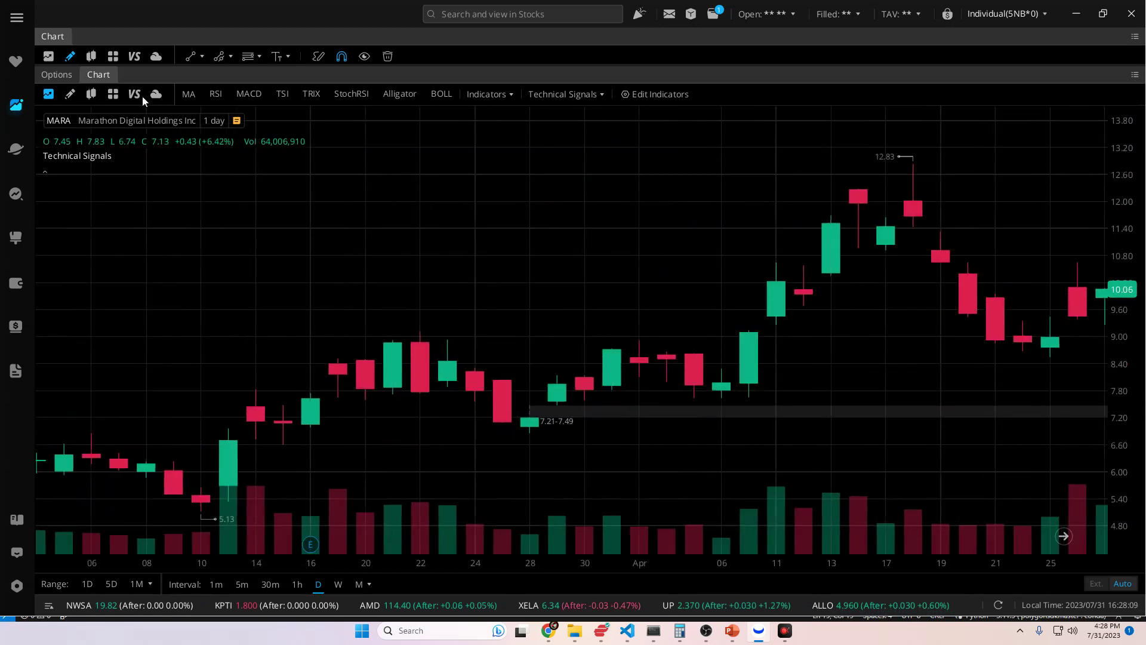
# Try the Ray and Horizontal Ray drawing tools for marking the late March 2023 candles.
pyautogui.click(230, 57)
pyautogui.click(206, 56)
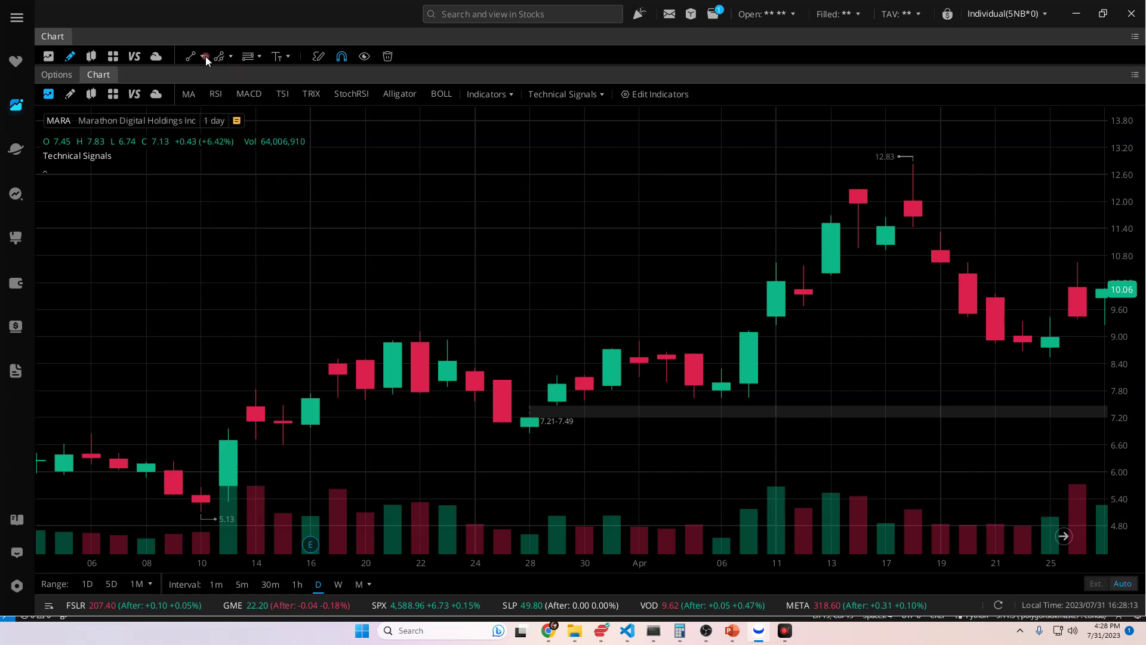
pyautogui.click(203, 56)
pyautogui.click(202, 180)
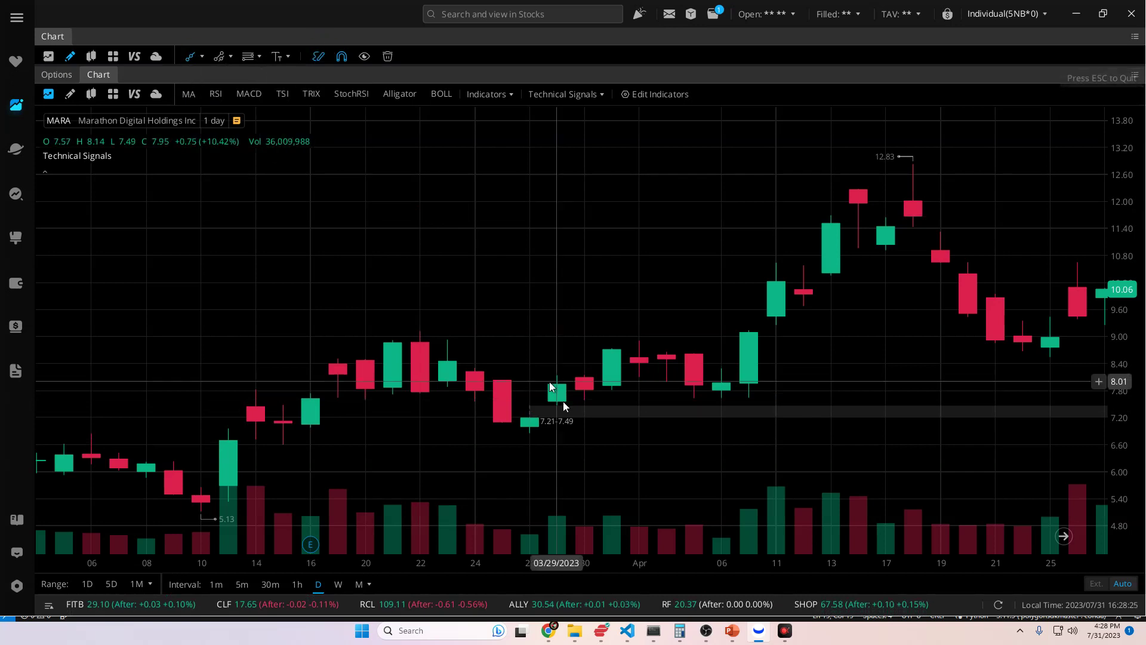
pyautogui.click(203, 57)
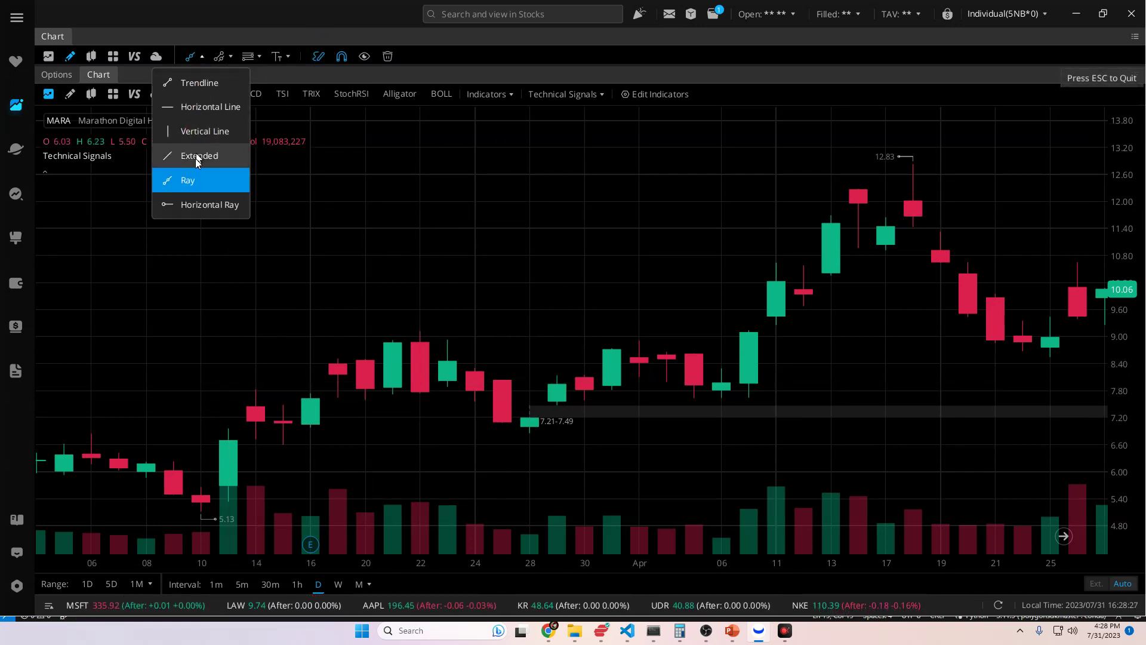
pyautogui.click(191, 204)
# Review the Chart Display options in the chart settings and close them.
pyautogui.rightClick(537, 245)
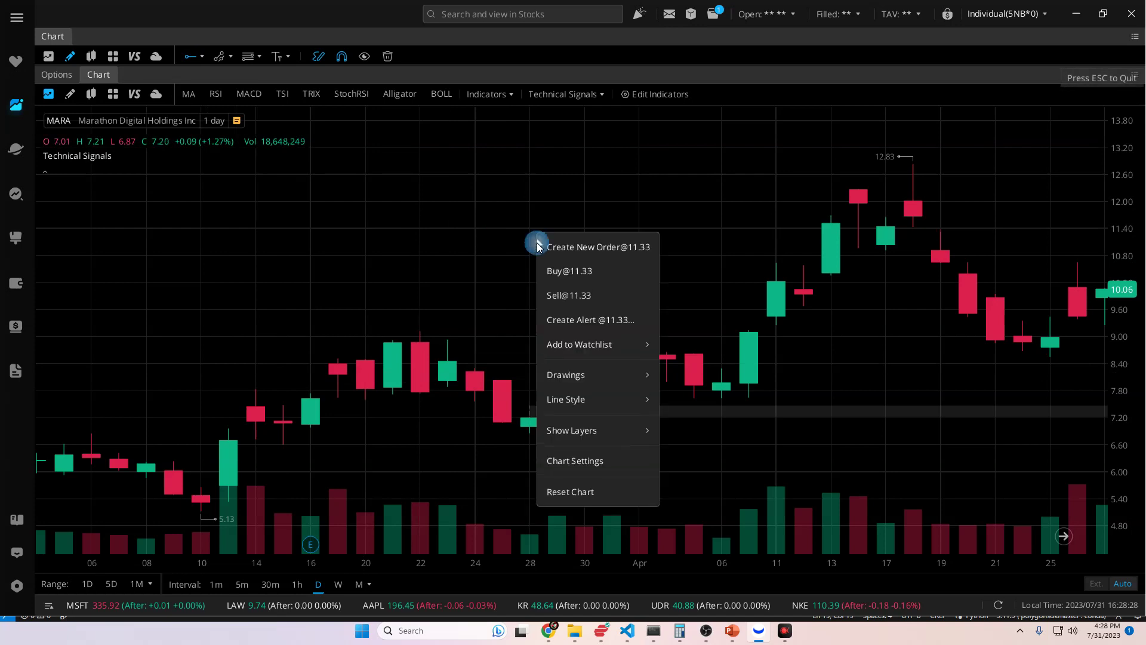
pyautogui.click(597, 460)
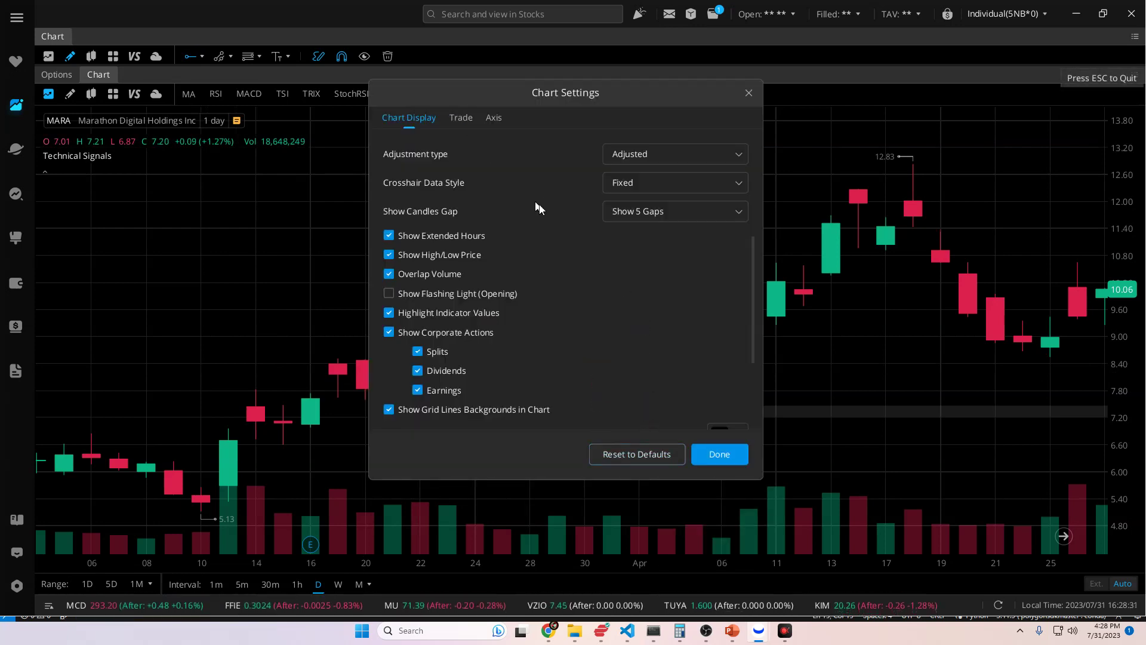
pyautogui.click(739, 462)
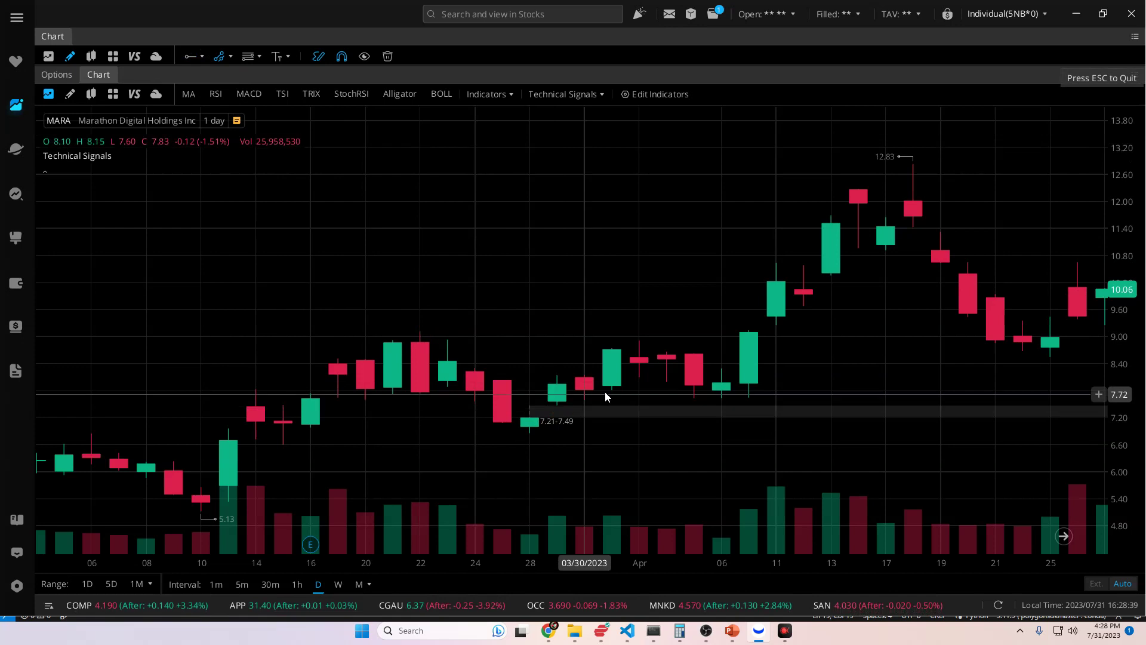
# Try to place a horizontal ray under the early April 2023 lows on the daily chart.
pyautogui.moveTo(607, 394); pyautogui.dragTo(487, 375)
pyautogui.scroll(-3, 511, 389)
pyautogui.rightClick(518, 387)
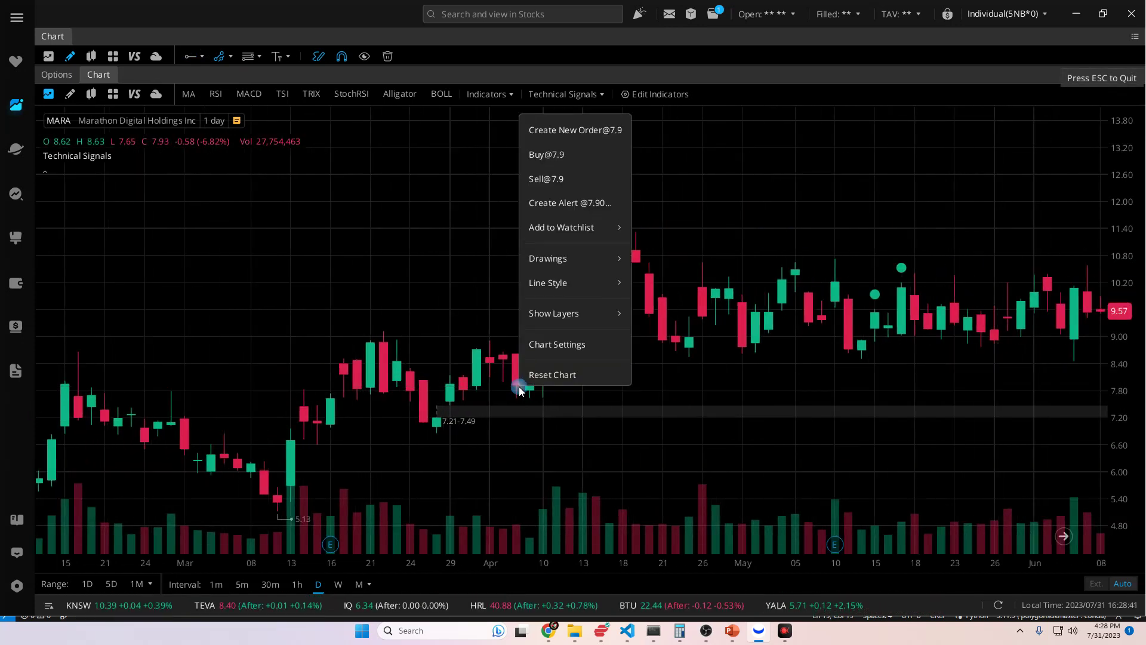
pyautogui.click(503, 399)
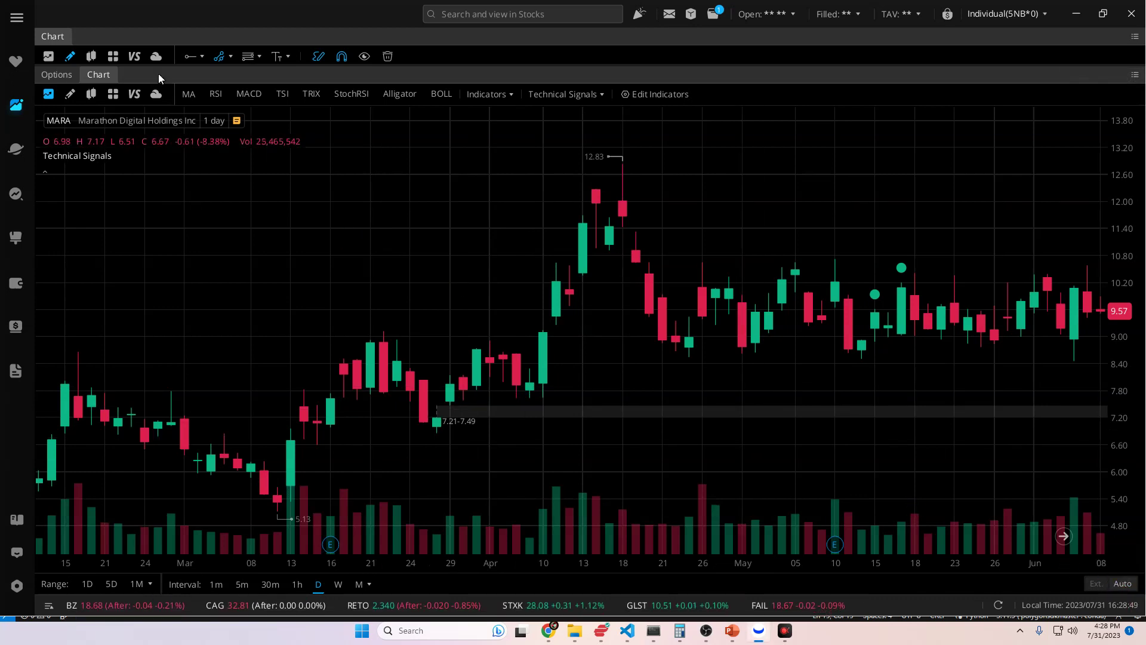
pyautogui.click(189, 59)
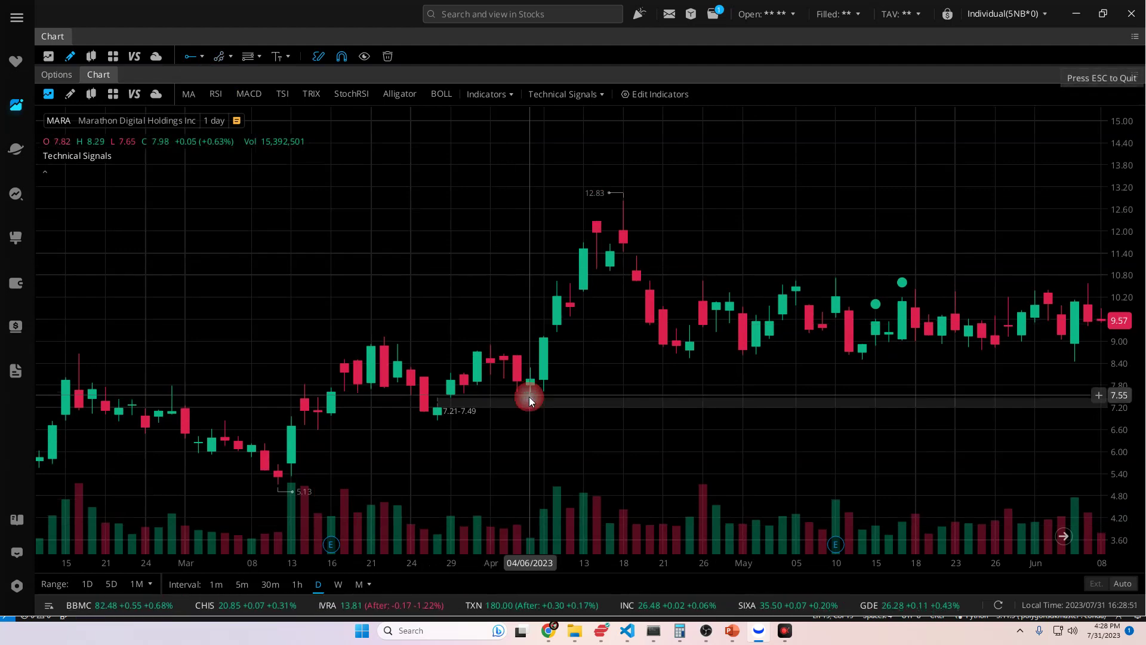
# Switch MARA to the 1-hour interval and try the Horizontal Ray and Vertical Line tools there.
pyautogui.click(297, 584)
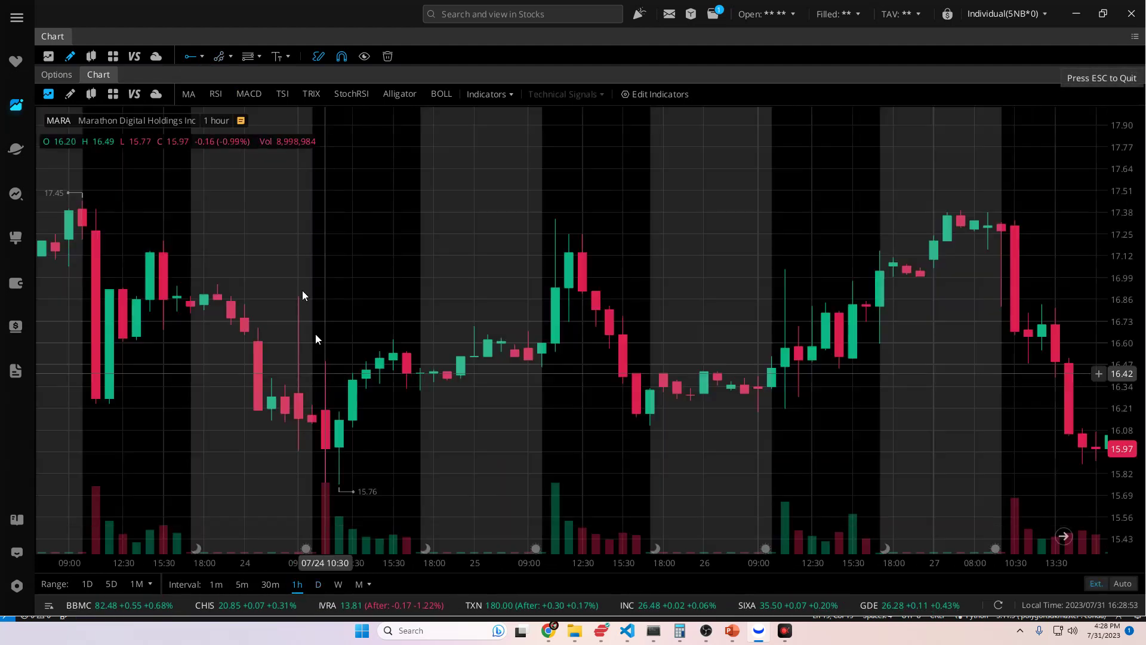
pyautogui.click(190, 59)
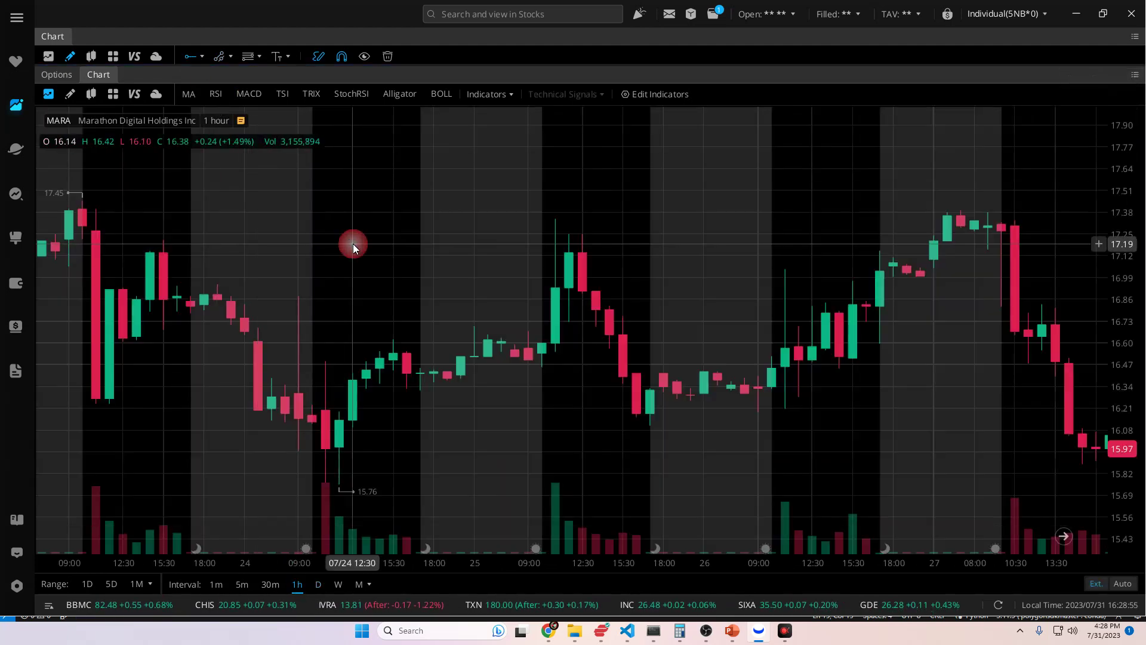
pyautogui.scroll(-2, 353, 244)
pyautogui.scroll(-1, 350, 332)
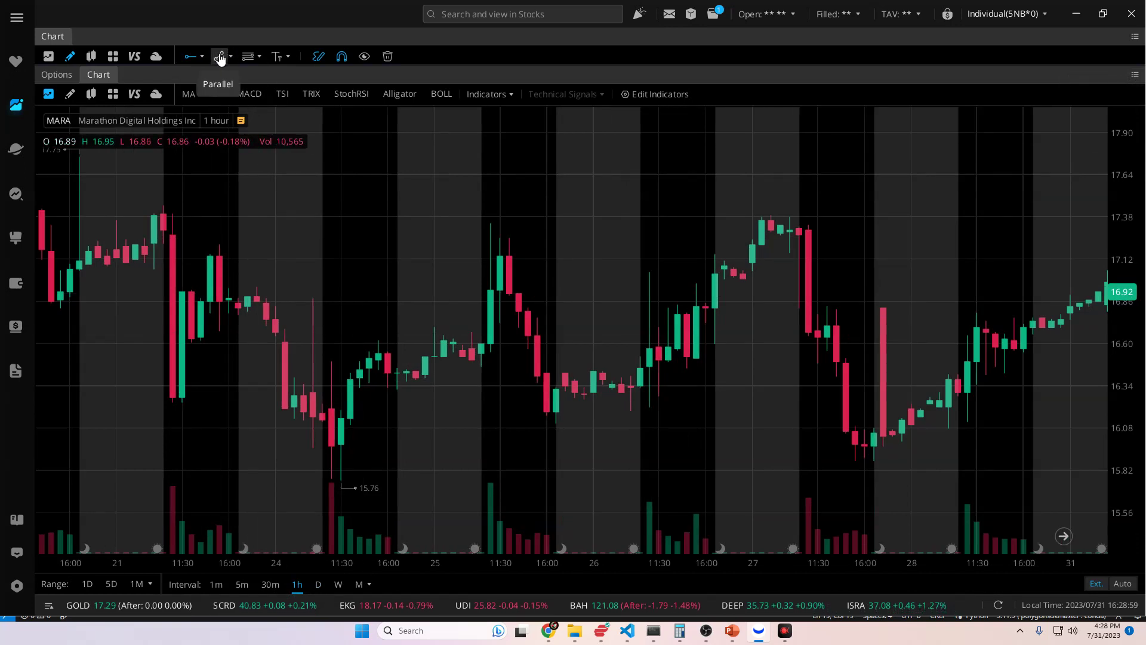
pyautogui.click(202, 56)
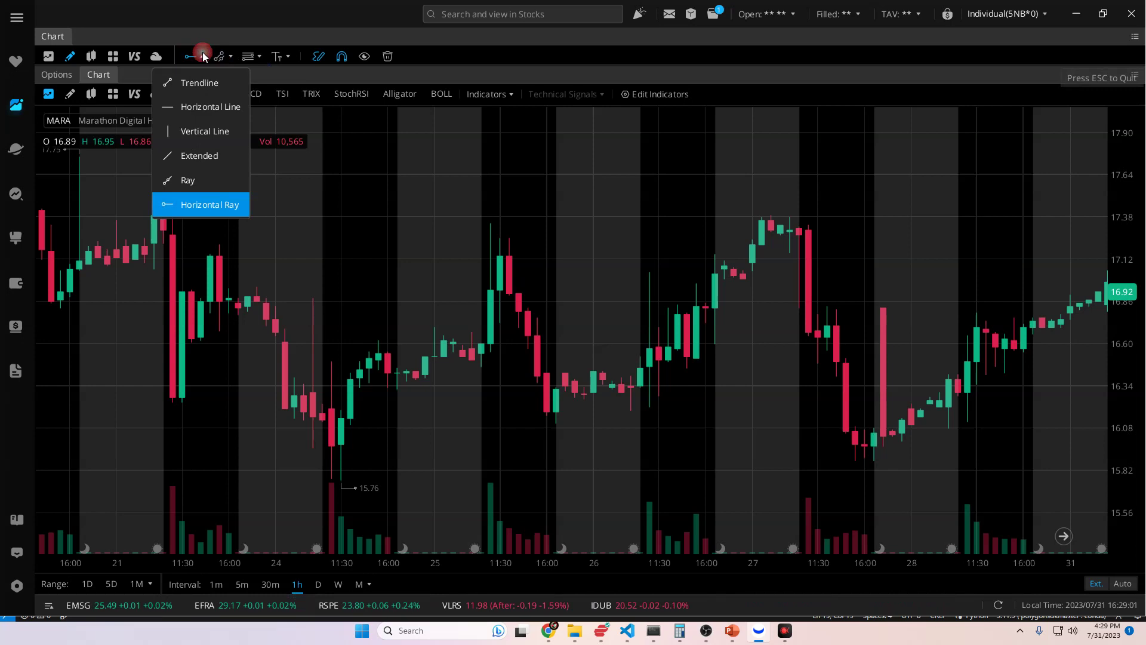
pyautogui.click(203, 131)
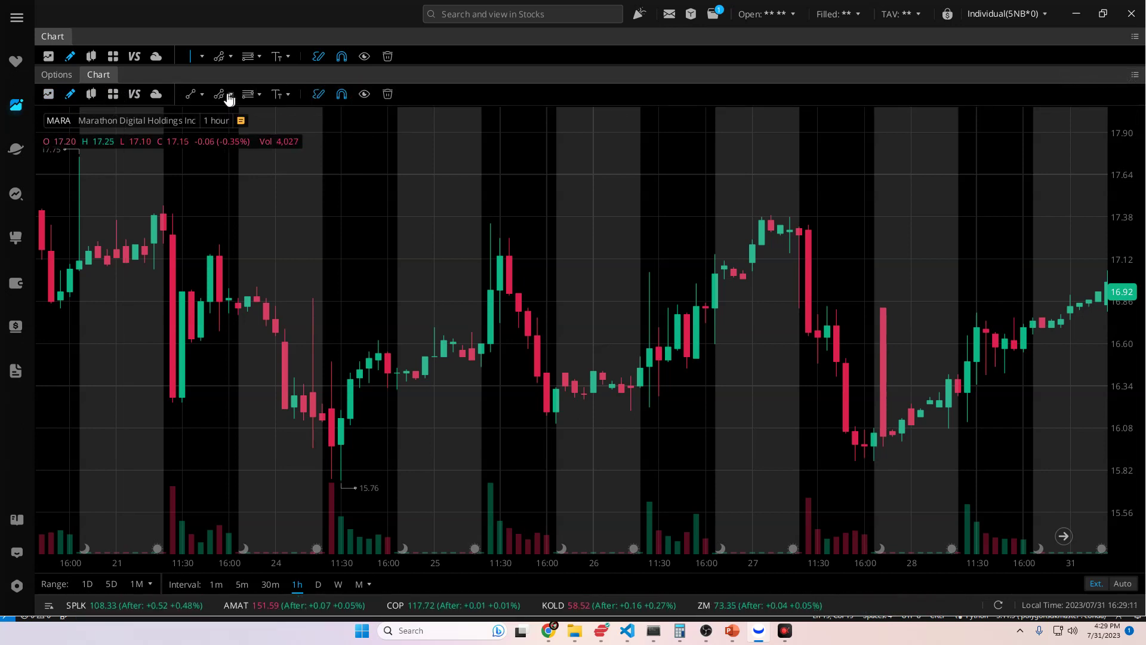
# Draw a short test trendline above the July 24 hourly candles and delete it.
pyautogui.click(276, 187)
pyautogui.click(398, 209)
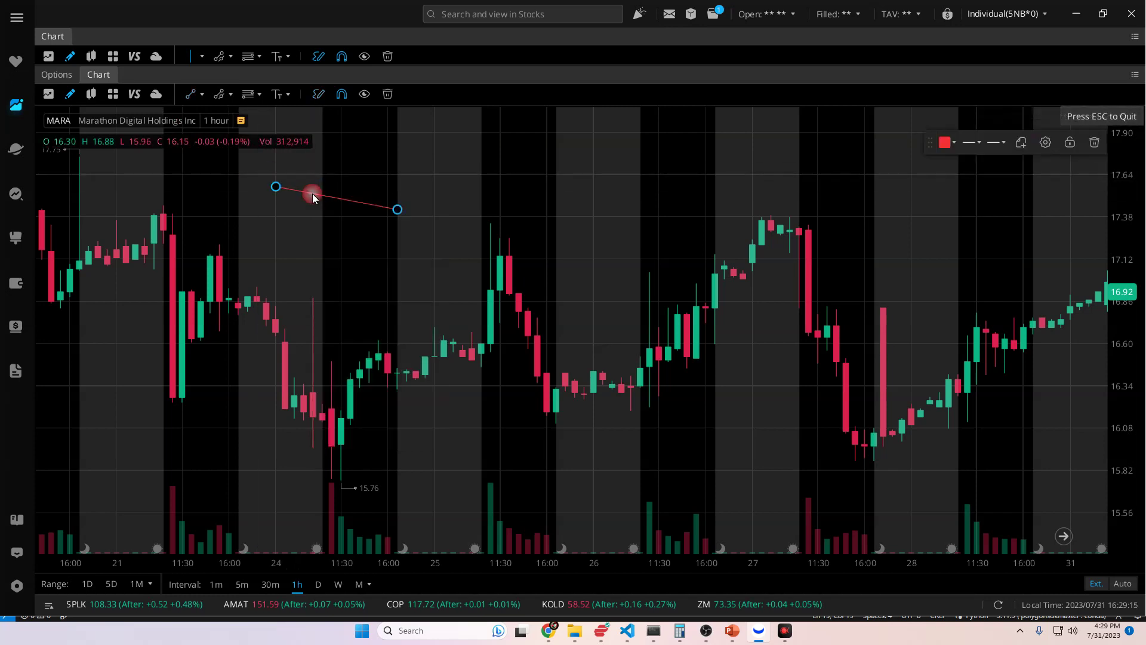
pyautogui.press('Delete')
# Choose the one-directional ray drawing tool and return MARA to the daily interval.
pyautogui.click(232, 95)
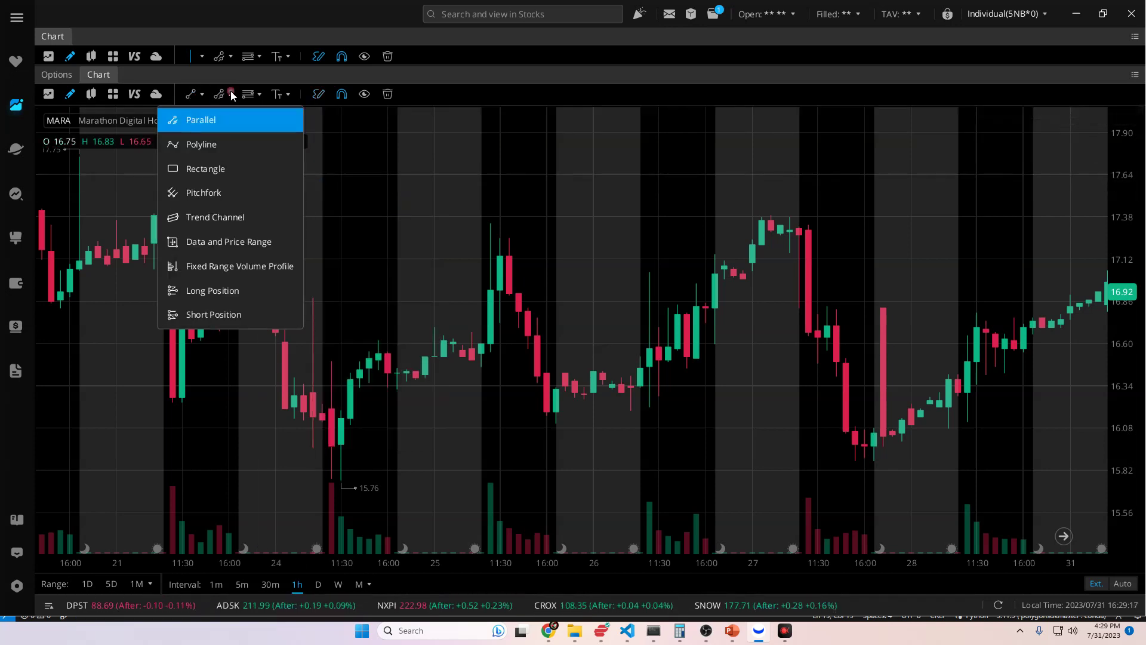
pyautogui.click(203, 95)
pyautogui.click(190, 217)
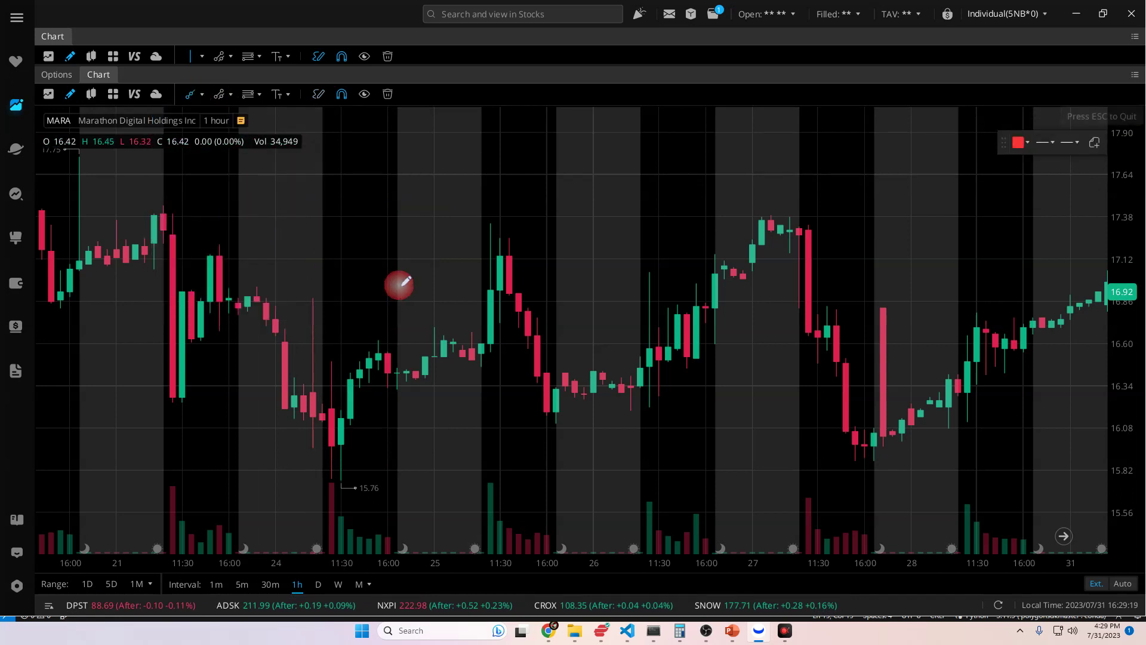
pyautogui.click(318, 584)
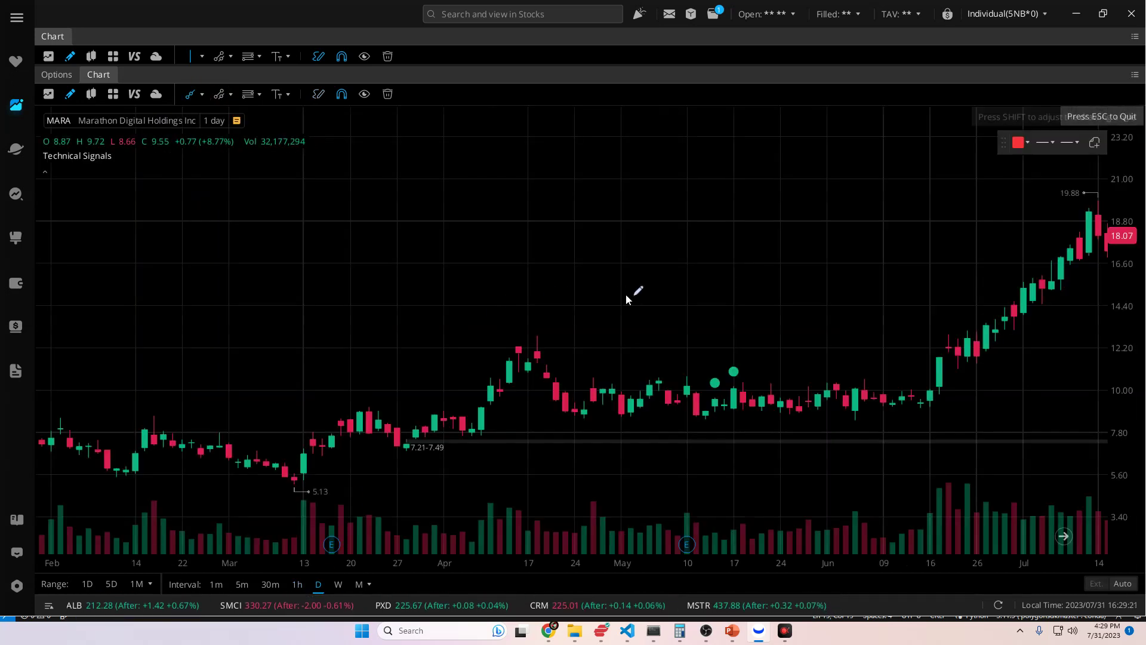
# Draw a horizontal ray along the 7.21-7.49 price gap, starting at the March 28, 2023 candle and extending forward in time.
pyautogui.moveTo(629, 294); pyautogui.dragTo(487, 397)
pyautogui.scroll(5, 412, 443)
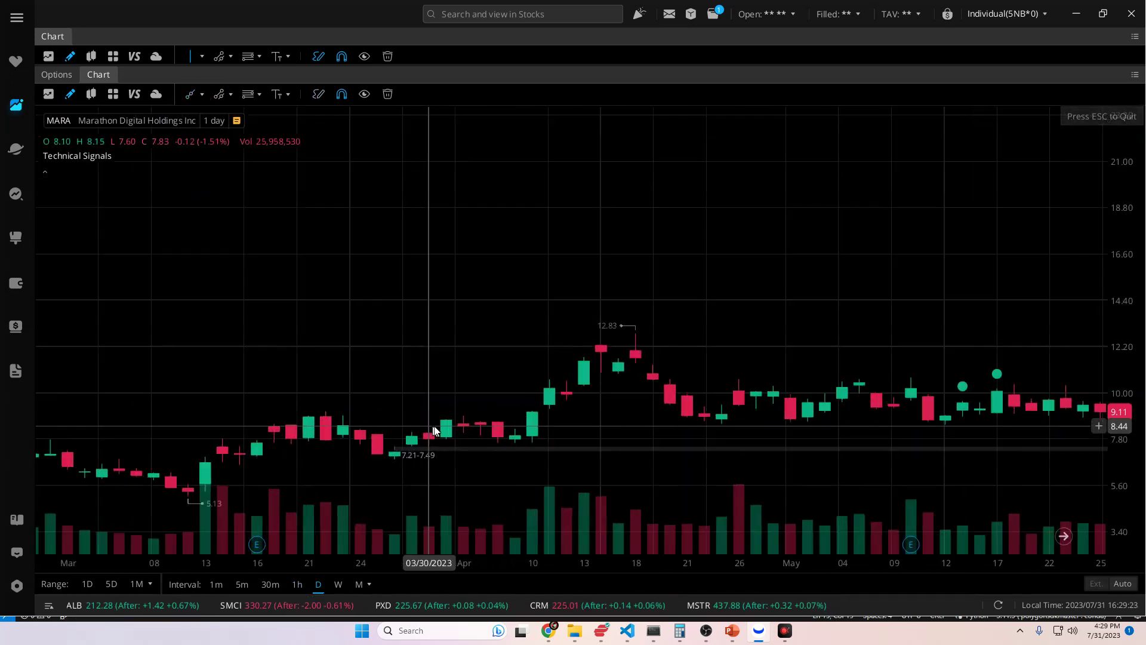
pyautogui.click(188, 95)
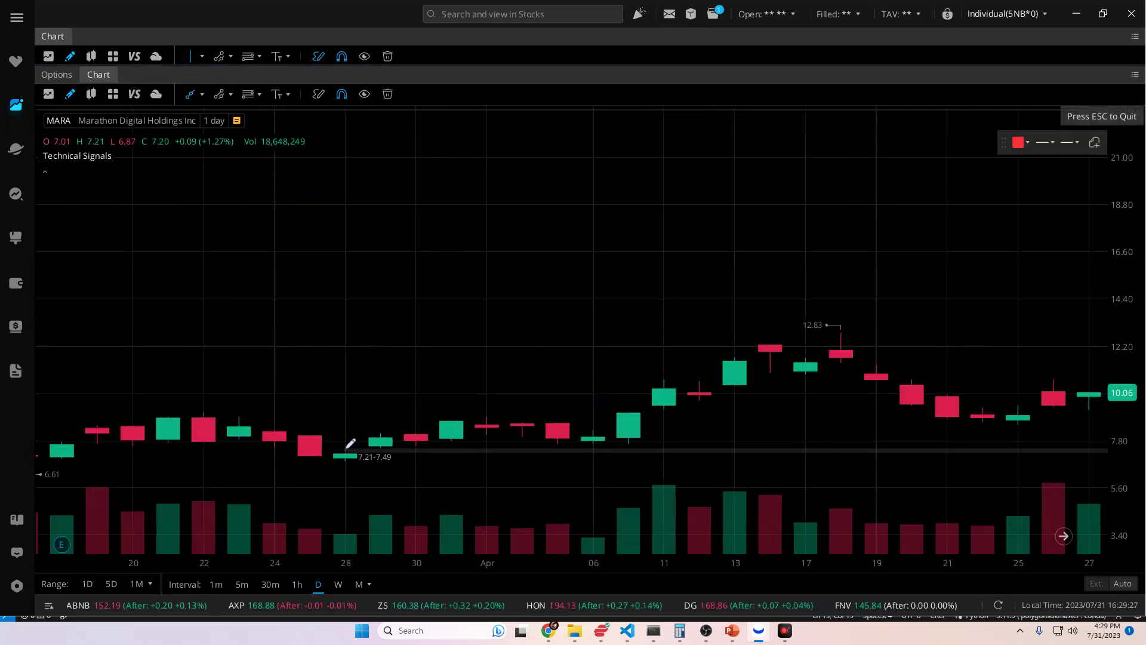
pyautogui.moveTo(347, 446)
pyautogui.mouseDown()
pyautogui.moveTo(660, 465)
pyautogui.moveTo(1029, 448)
pyautogui.mouseUp()
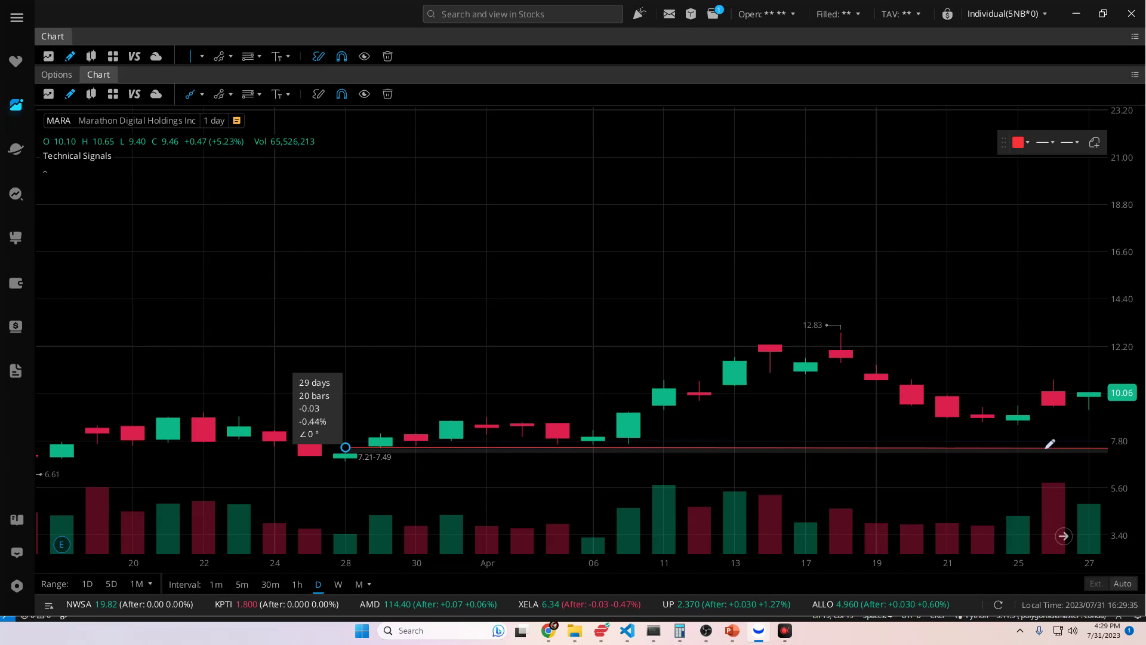
pyautogui.moveTo(1046, 448); pyautogui.dragTo(1053, 447)
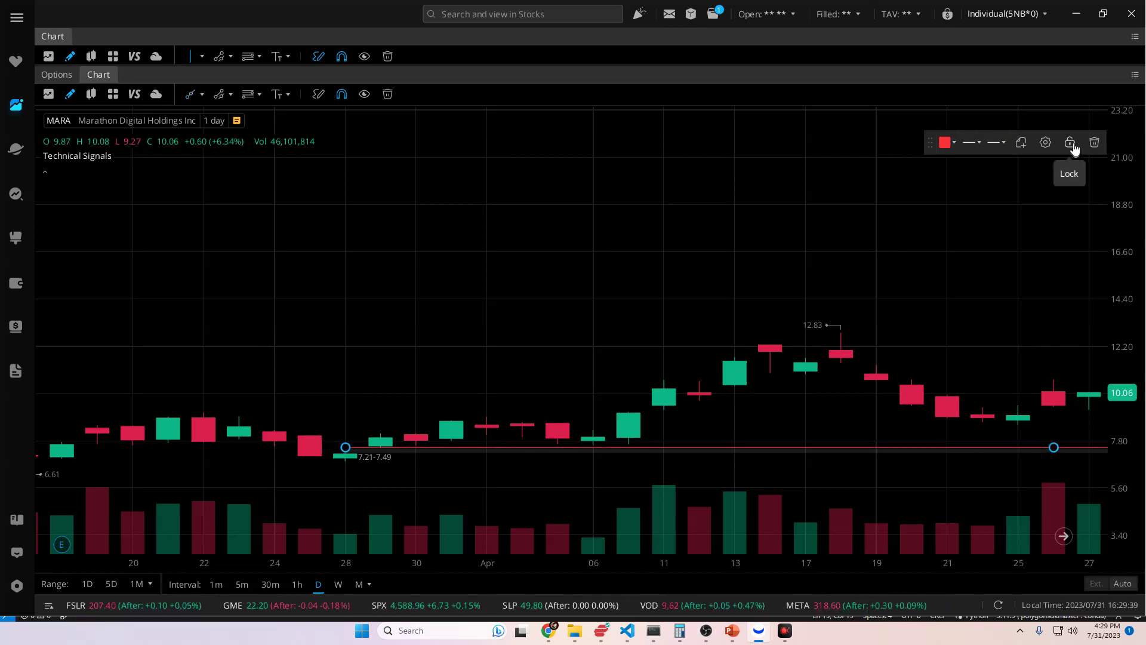
# Recolor the ray along the 7.21-7.49 gap from red to teal green and deselect it.
pyautogui.scroll(-2, 810, 385)
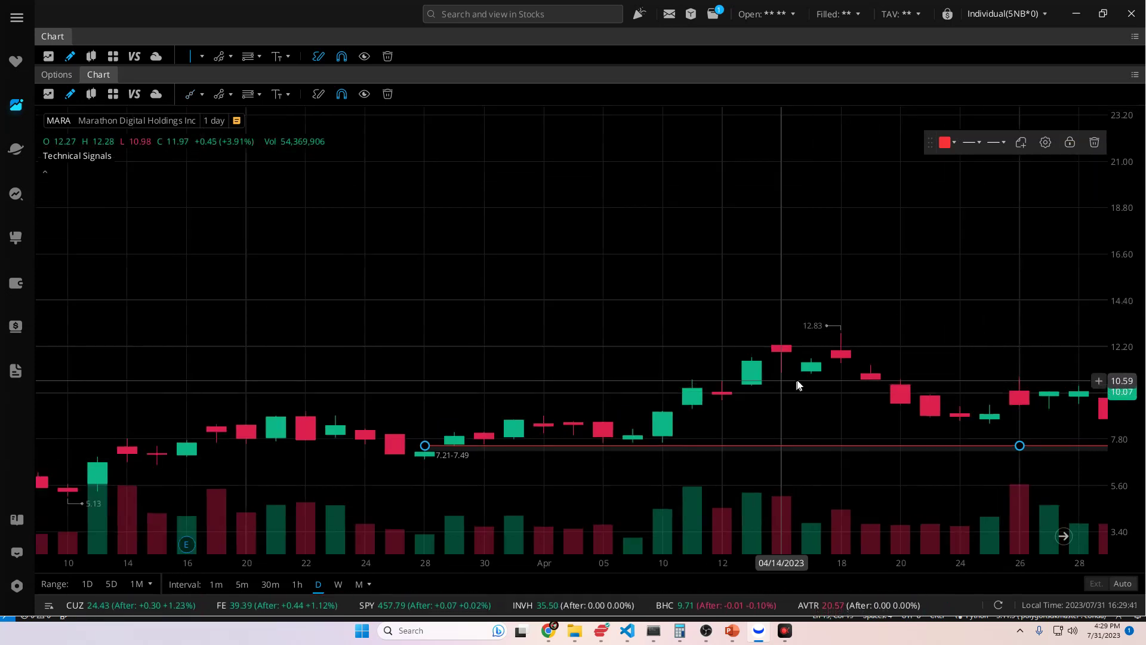
pyautogui.scroll(-3, 797, 385)
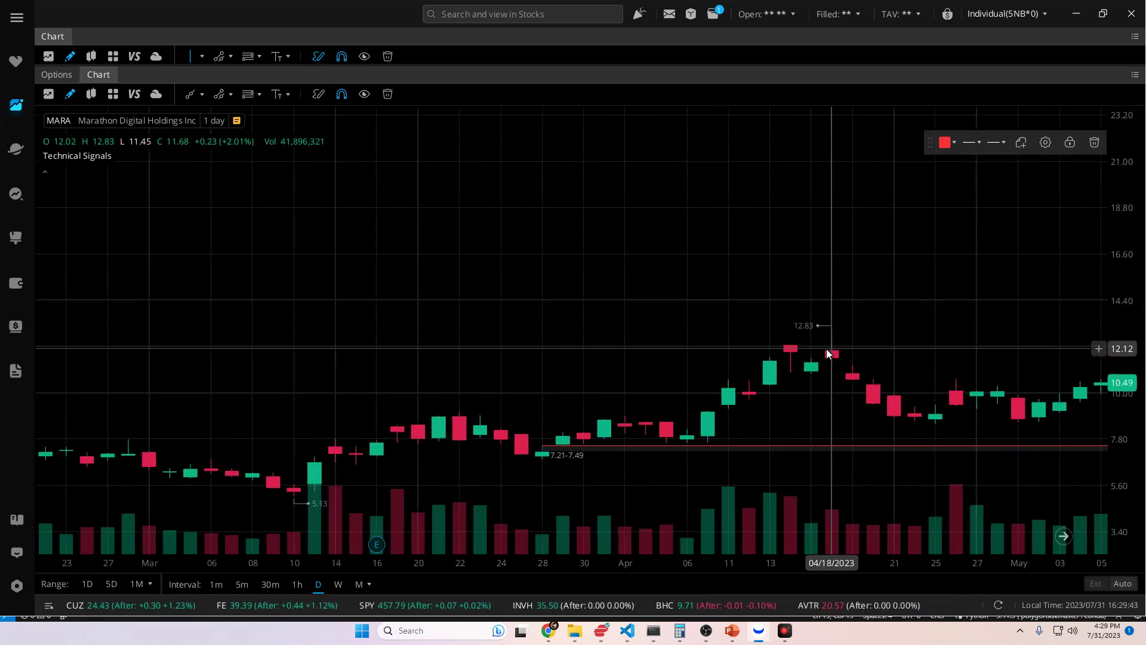
pyautogui.moveTo(827, 353); pyautogui.dragTo(707, 425)
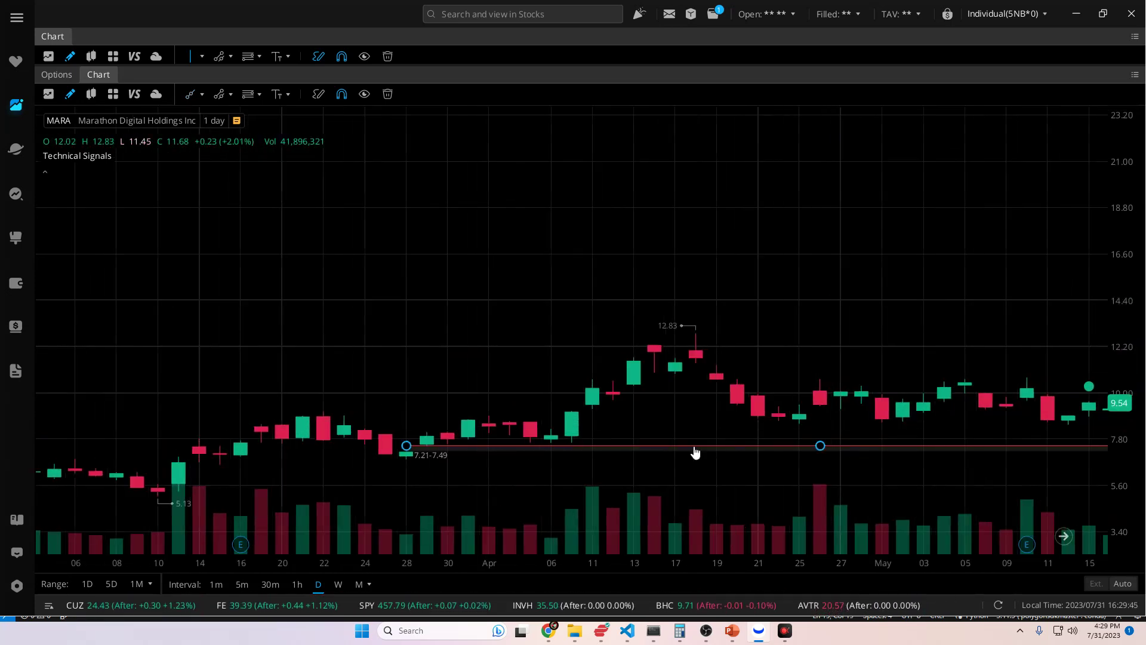
pyautogui.click(696, 449)
pyautogui.click(945, 144)
pyautogui.click(1071, 181)
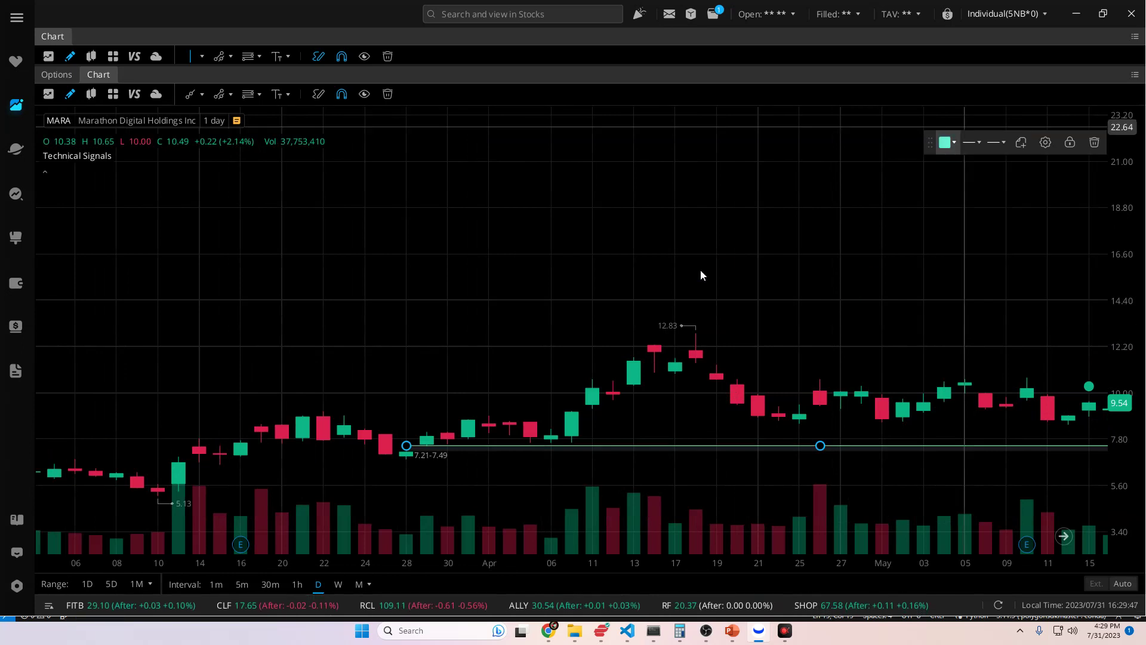
pyautogui.click(700, 270)
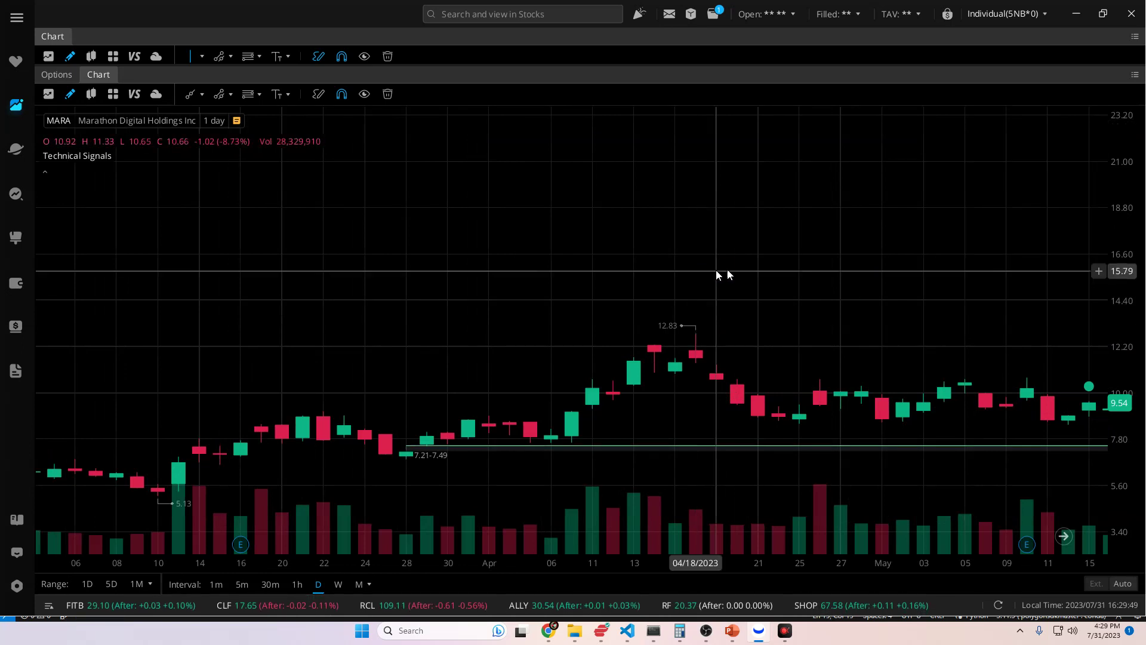
# Examine how MARA's daily candles from March through July 2023 move relative to the green gap line.
pyautogui.moveTo(721, 274); pyautogui.dragTo(499, 267)
pyautogui.moveTo(736, 266); pyautogui.dragTo(466, 263)
pyautogui.moveTo(855, 292); pyautogui.dragTo(660, 309)
pyautogui.scroll(10, 660, 310)
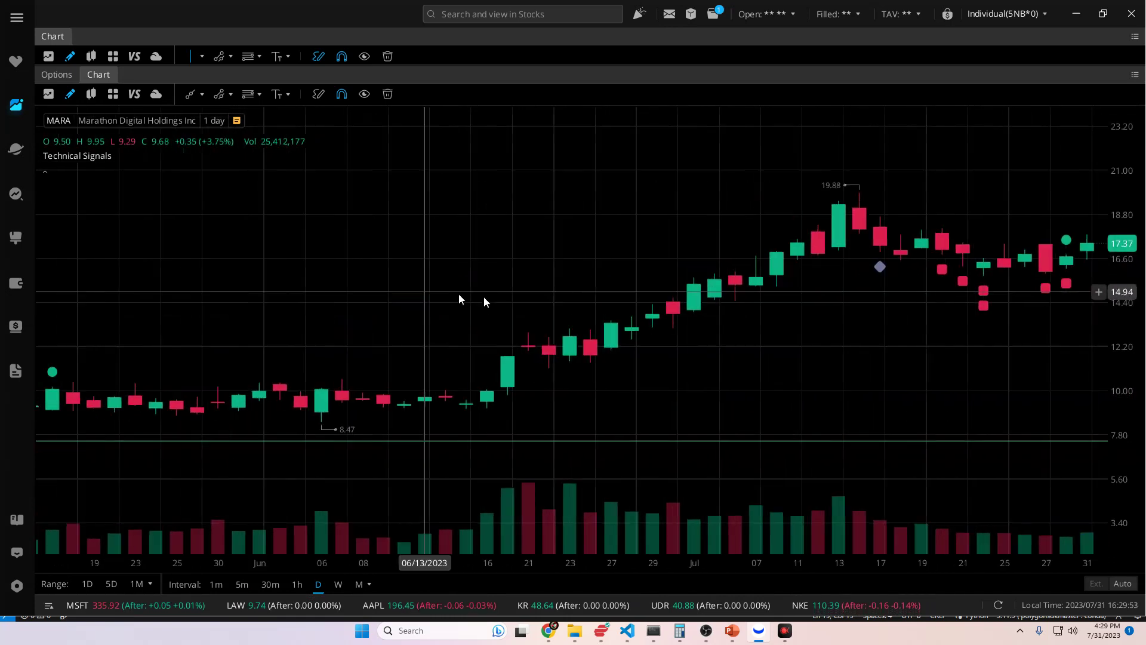
pyautogui.scroll(12, 556, 269)
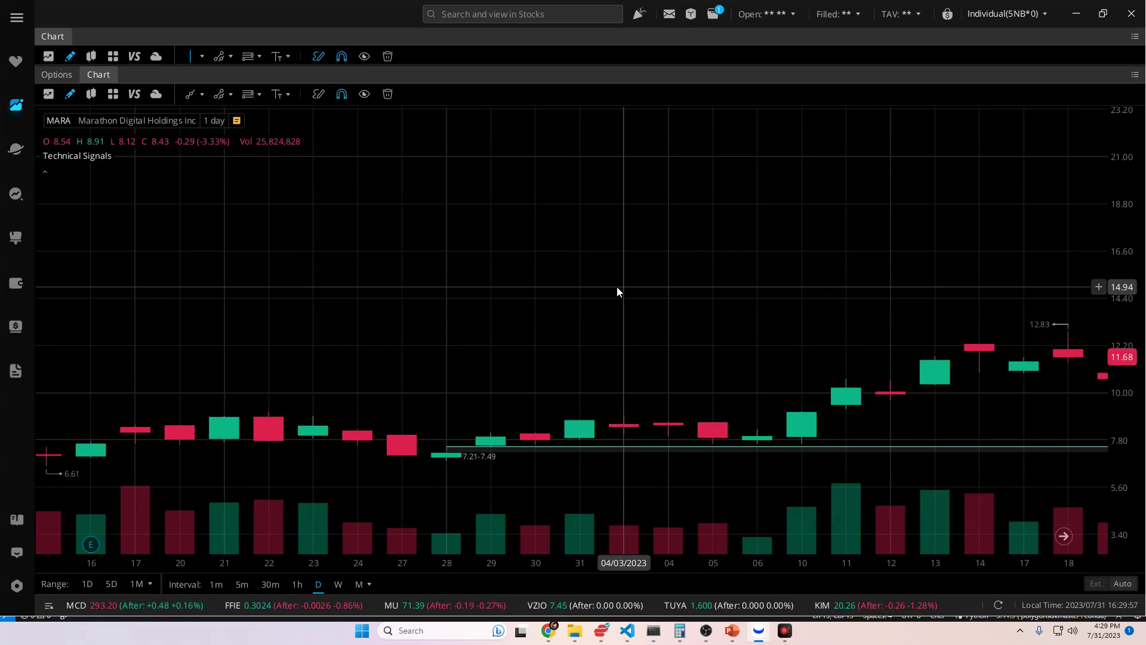
pyautogui.click(530, 363)
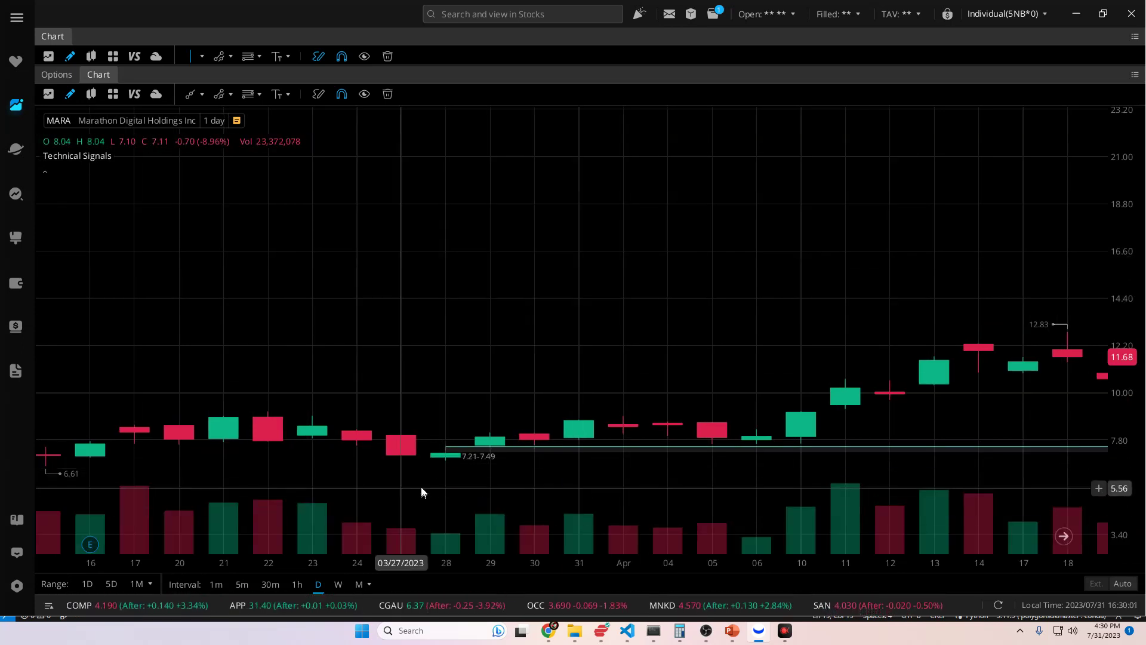
pyautogui.scroll(-5, 401, 254)
pyautogui.scroll(-6, 640, 230)
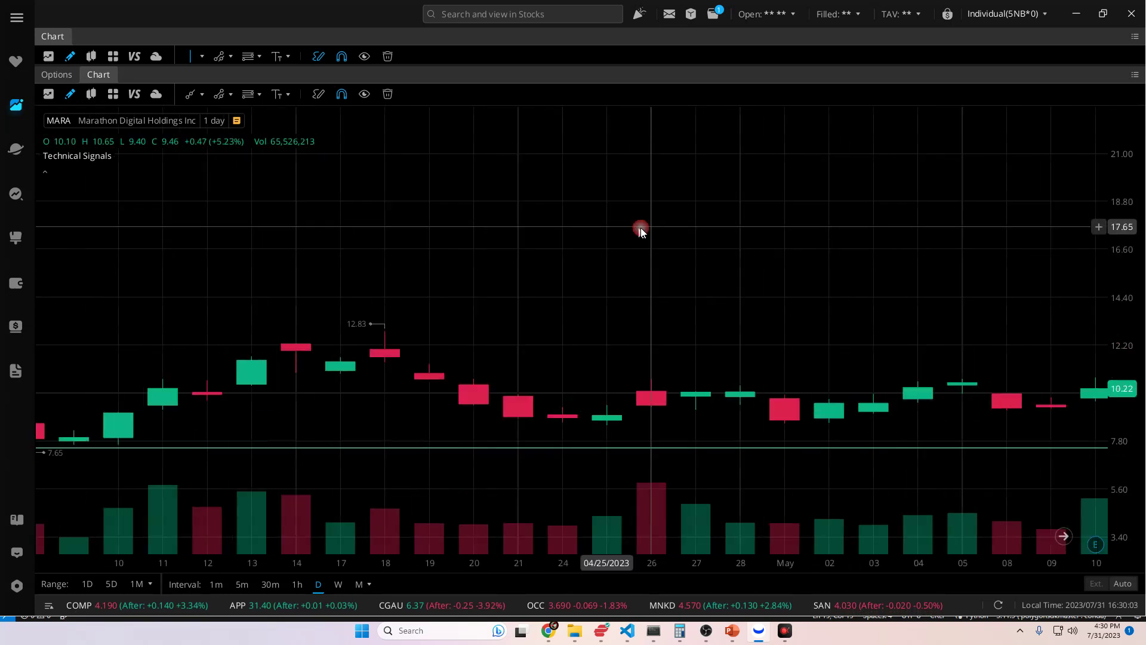
pyautogui.scroll(-5, 736, 195)
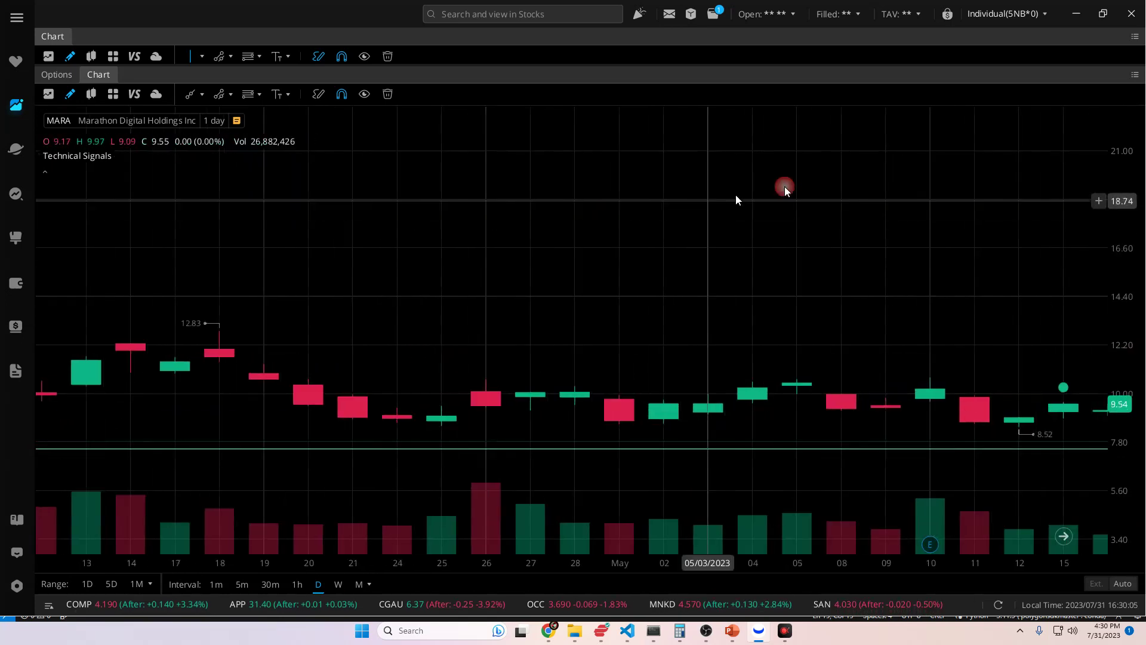
pyautogui.scroll(-15, 832, 203)
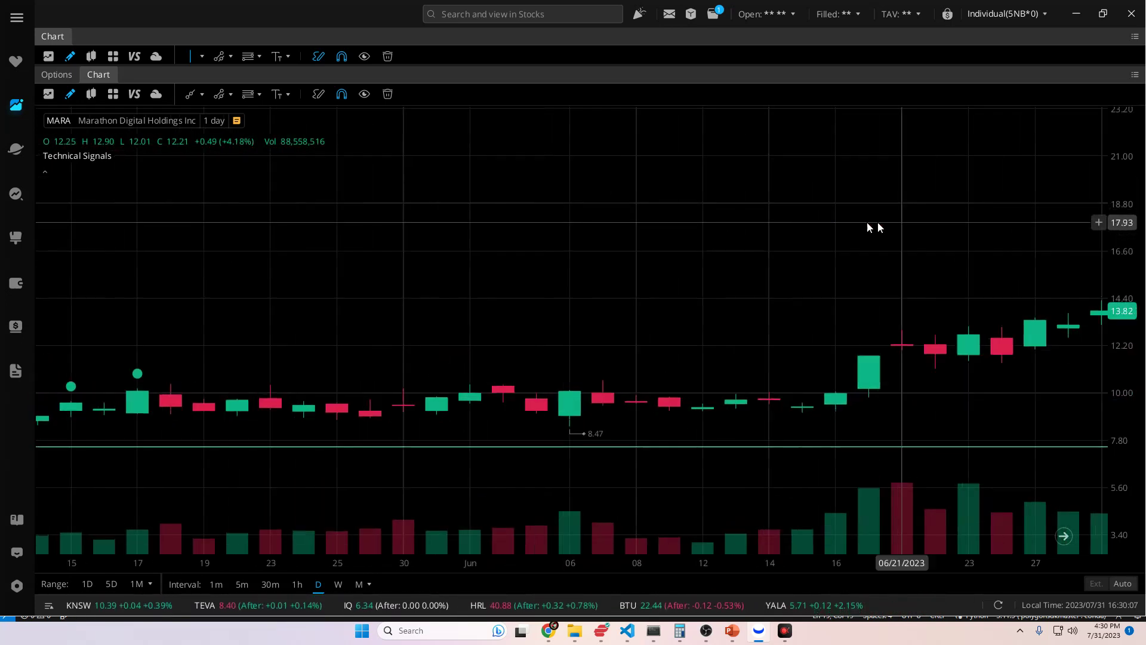
pyautogui.scroll(15, 756, 250)
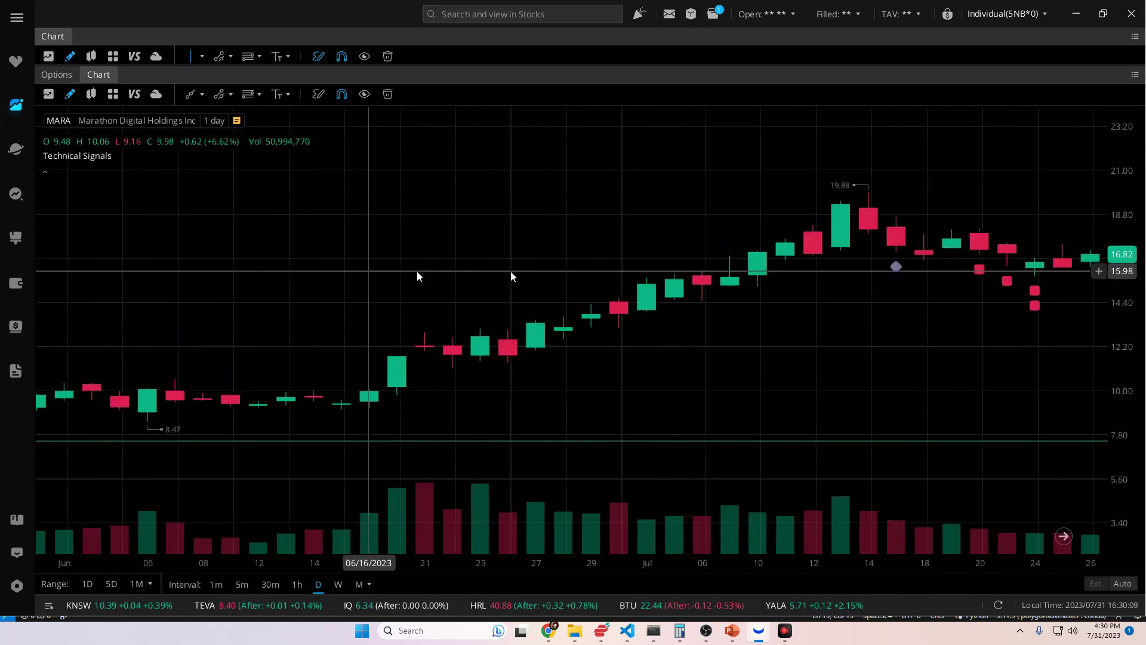
pyautogui.scroll(15, 677, 329)
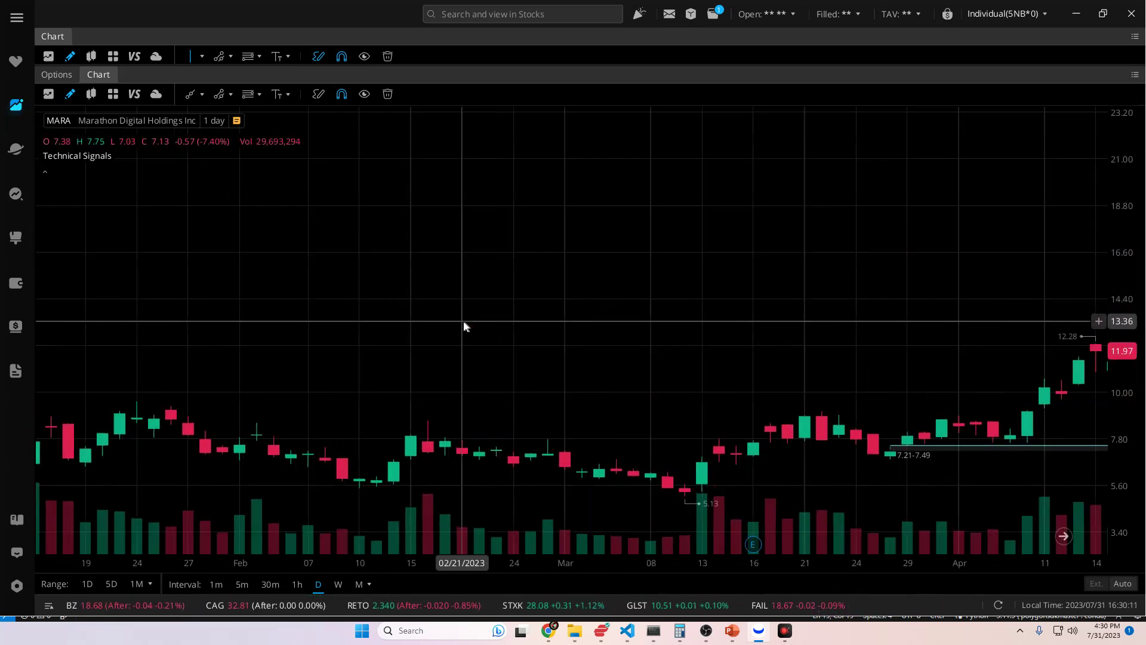
# Draw a red horizontal ray along the 25.62-26.02 price gap, starting at the early April 2022 candle before the drop.
pyautogui.scroll(15, 712, 330)
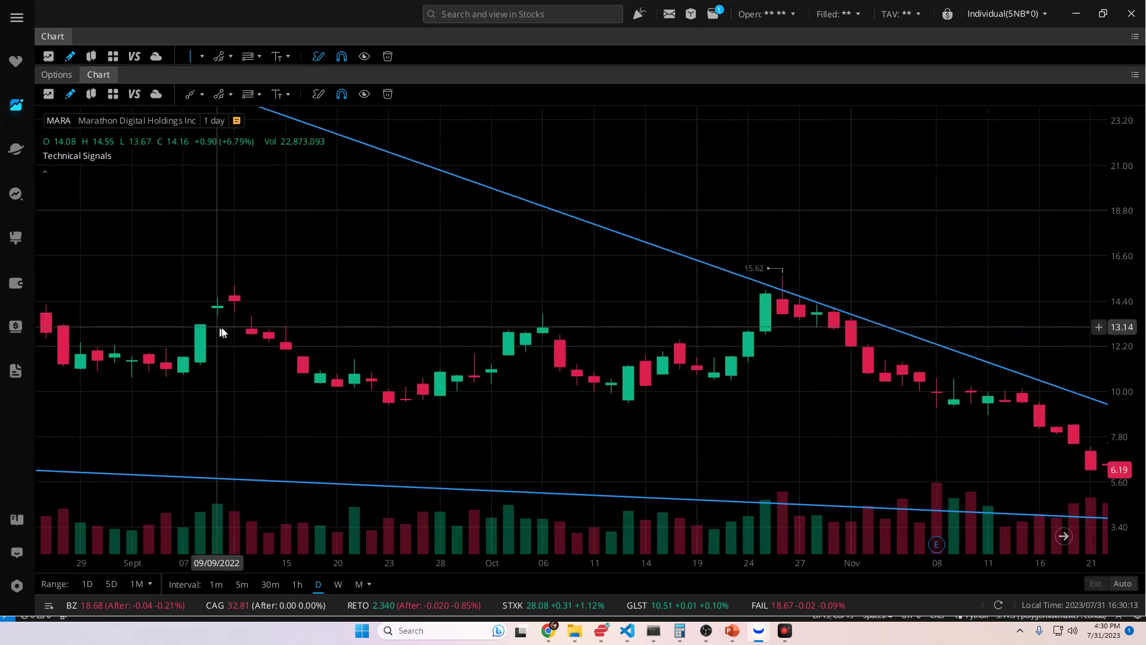
pyautogui.scroll(15, 422, 337)
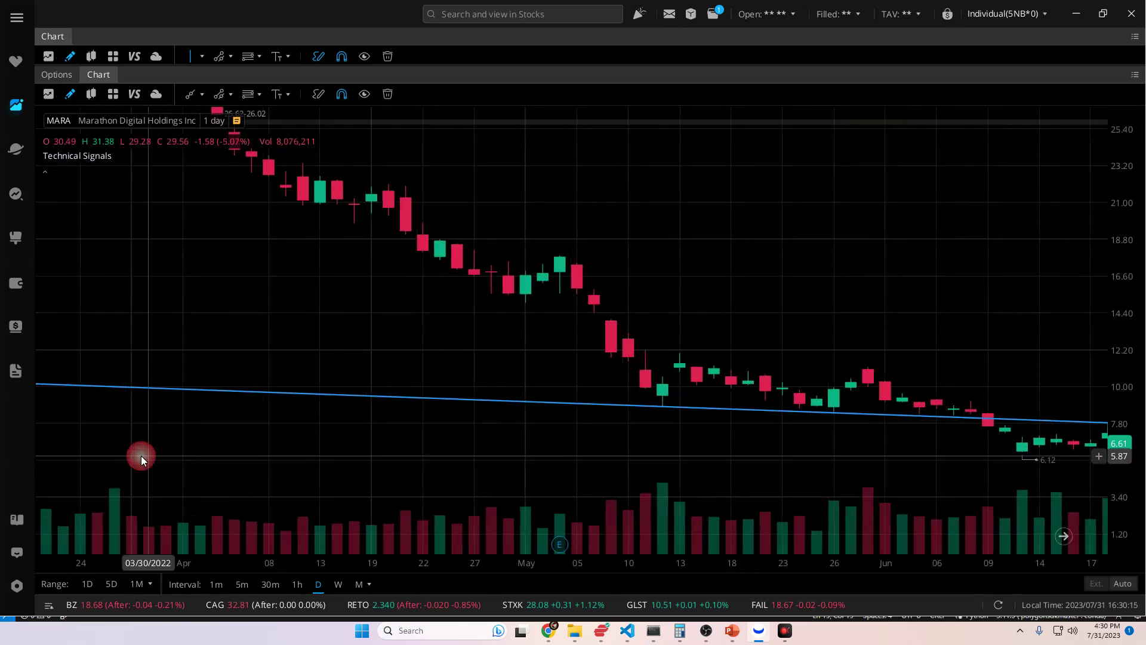
pyautogui.scroll(-5, 557, 253)
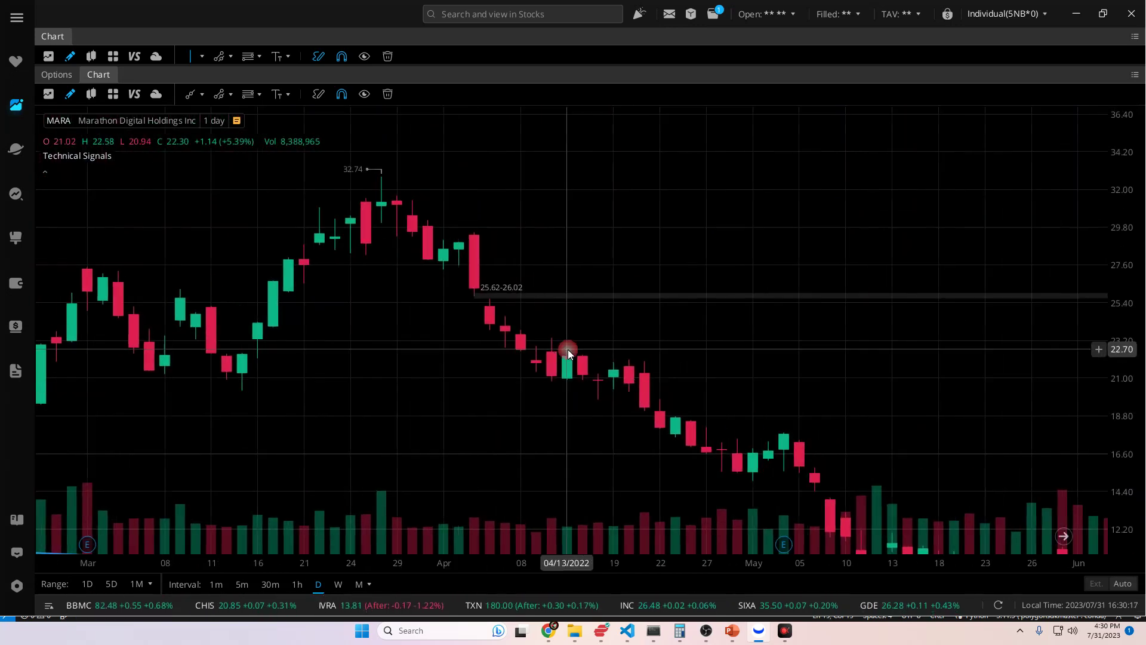
pyautogui.scroll(-3, 586, 375)
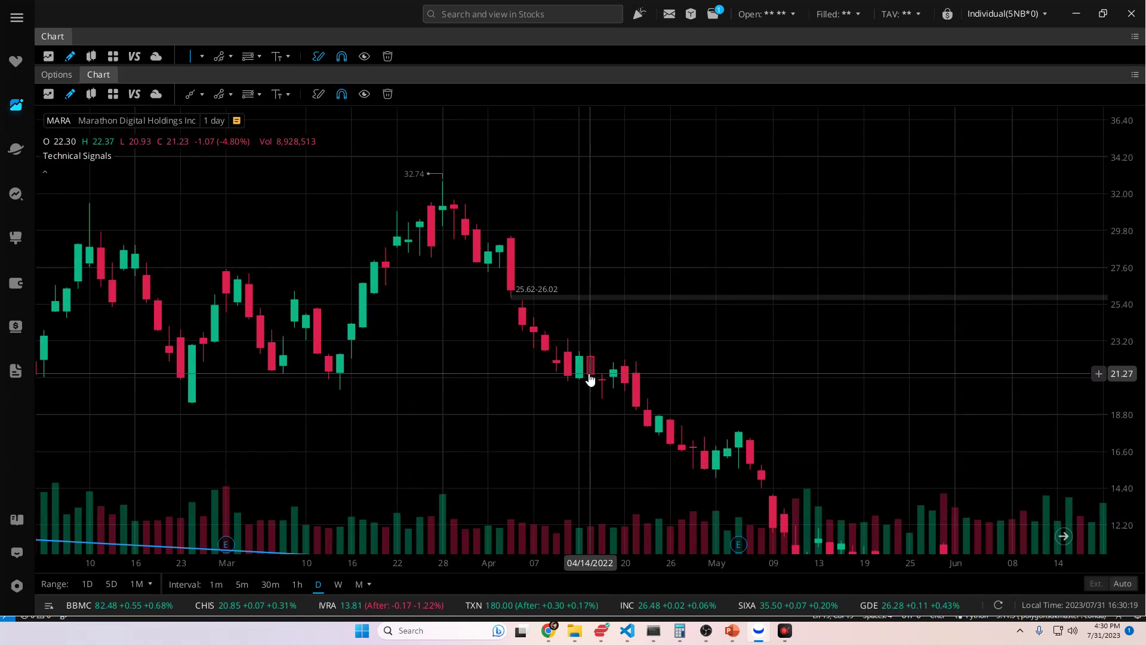
pyautogui.click(202, 96)
pyautogui.click(202, 95)
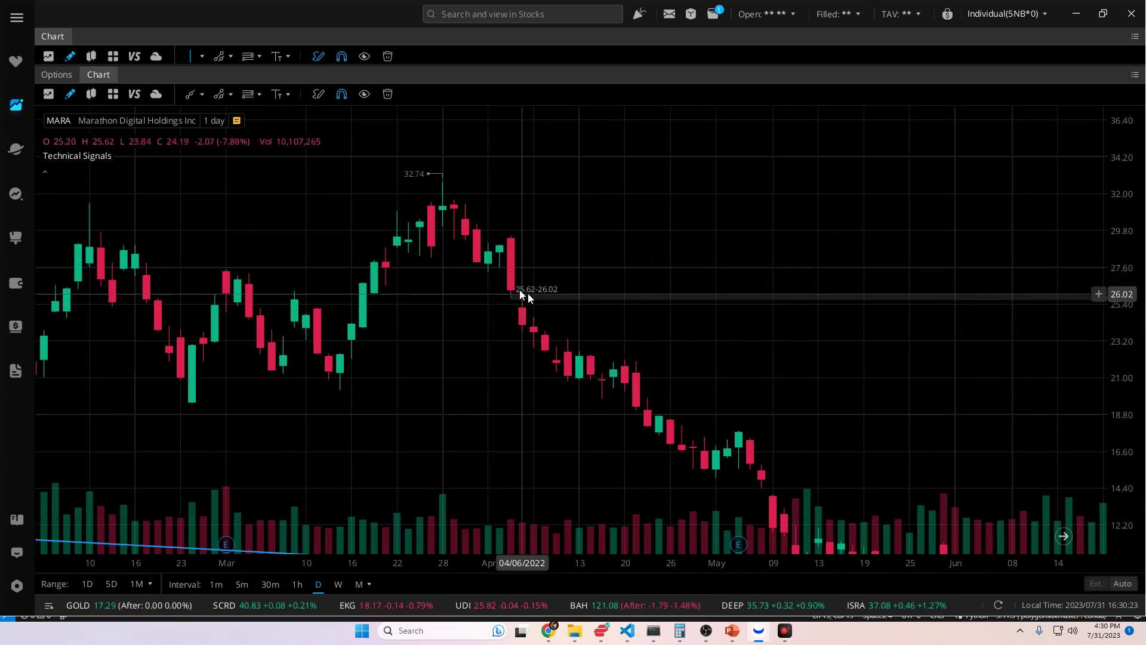
pyautogui.click(191, 94)
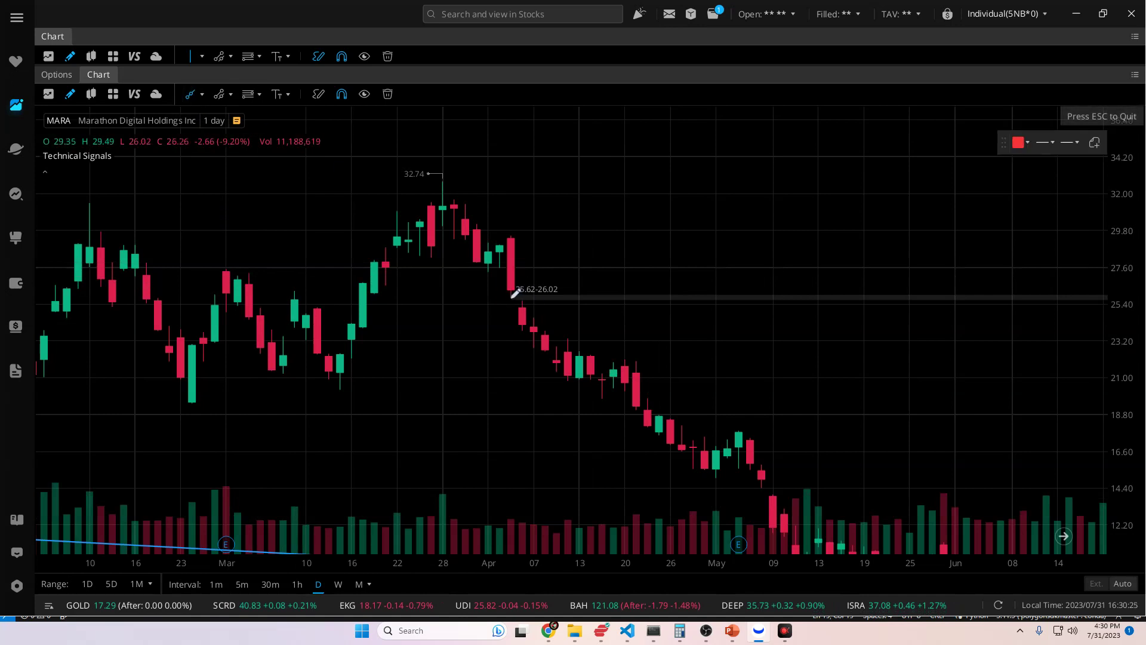
pyautogui.moveTo(511, 297); pyautogui.dragTo(555, 300)
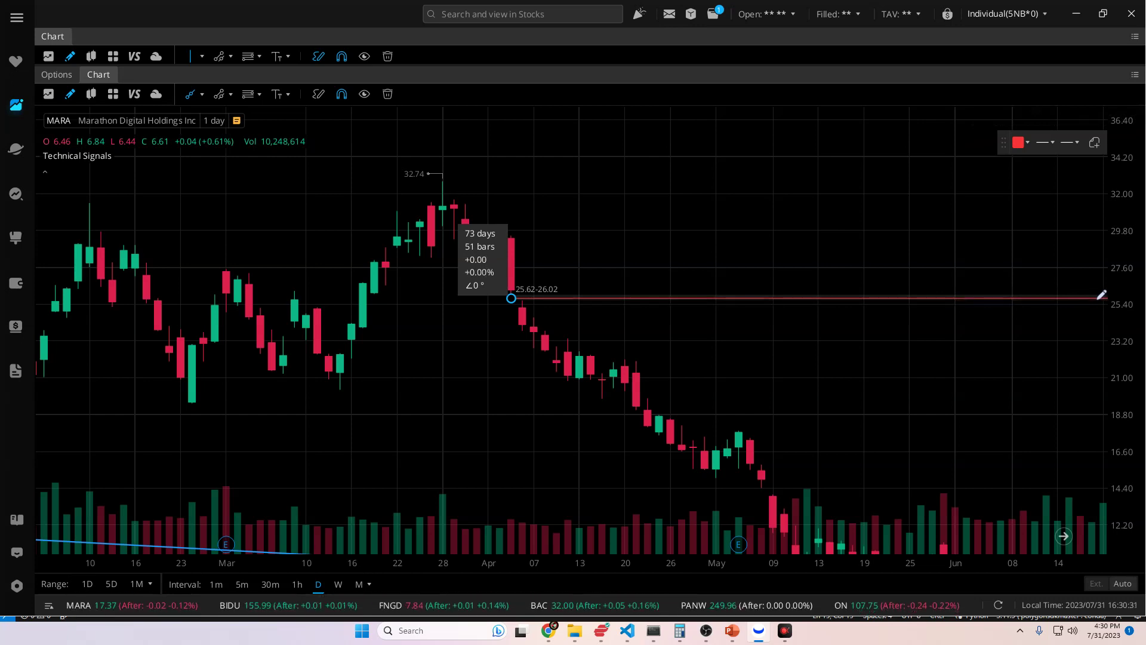
pyautogui.moveTo(1098, 298); pyautogui.dragTo(1093, 298)
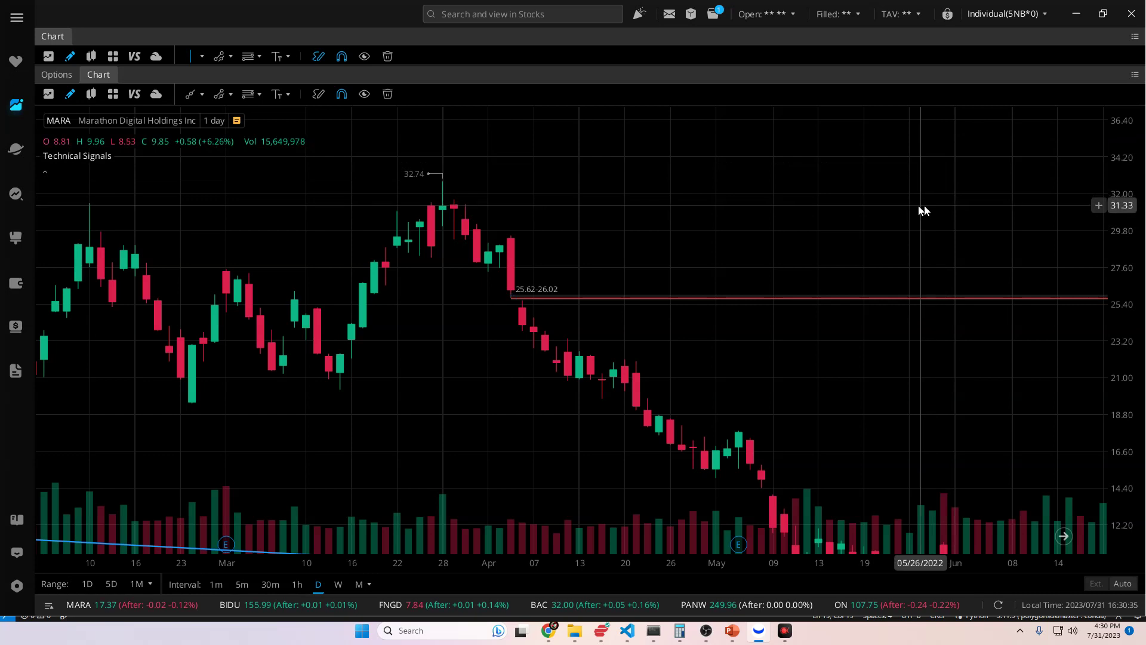
pyautogui.click(664, 217)
# Delete the two old descending blue trendlines from MARA's daily chart.
pyautogui.scroll(-10, 772, 219)
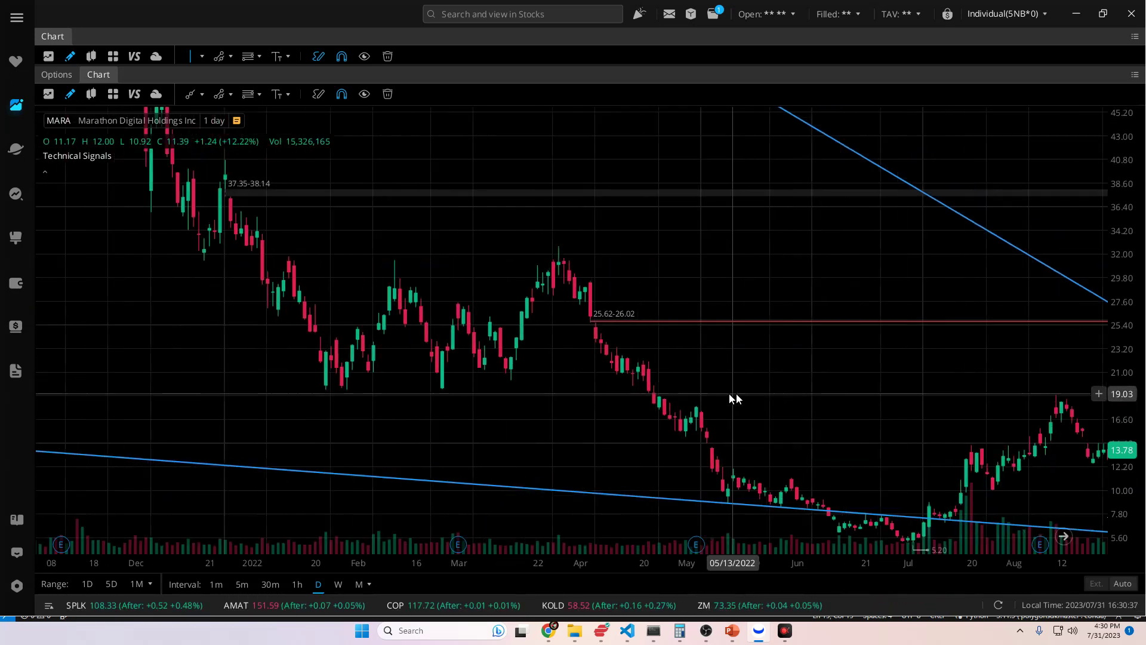
pyautogui.click(881, 192)
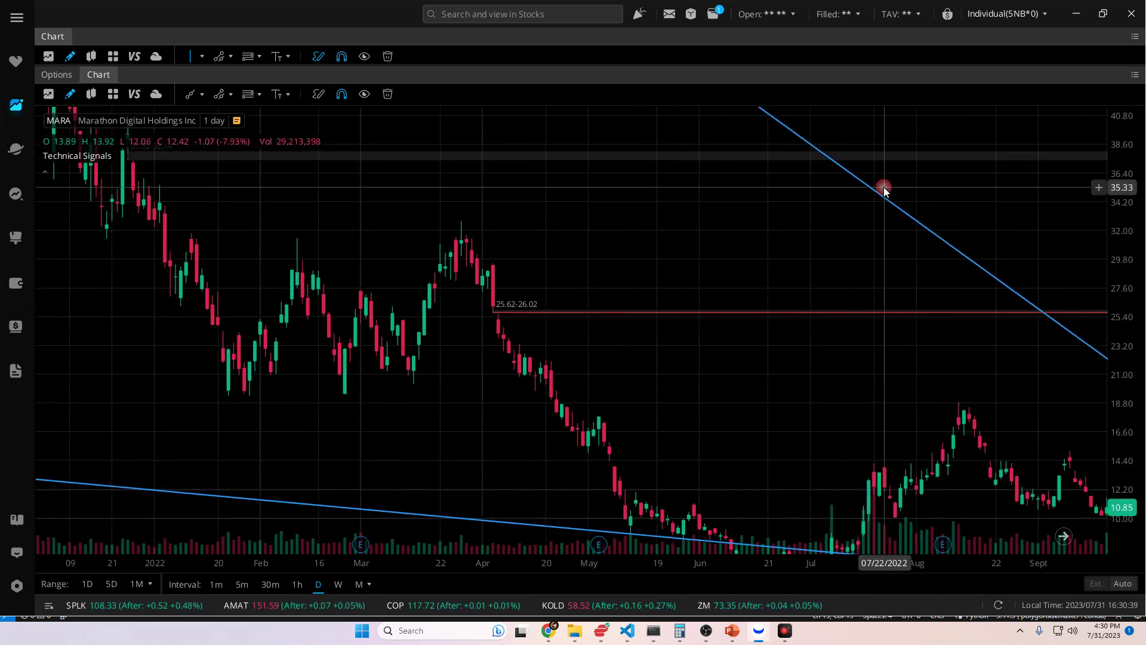
pyautogui.click(873, 195)
pyautogui.press('Delete')
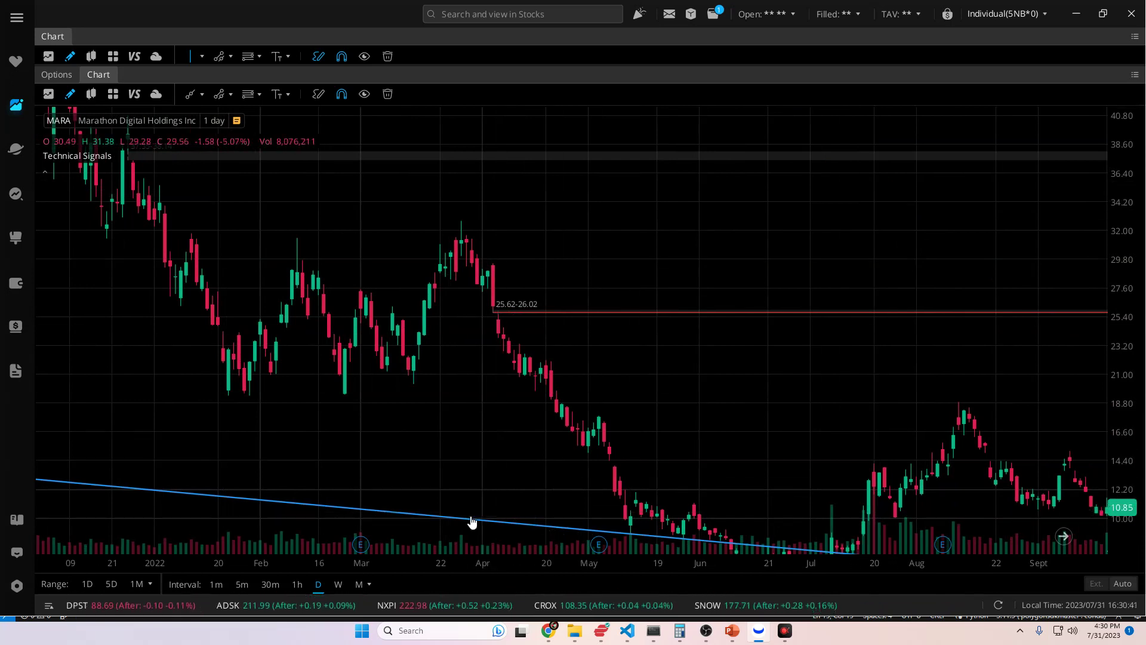
pyautogui.scroll(-10, 739, 391)
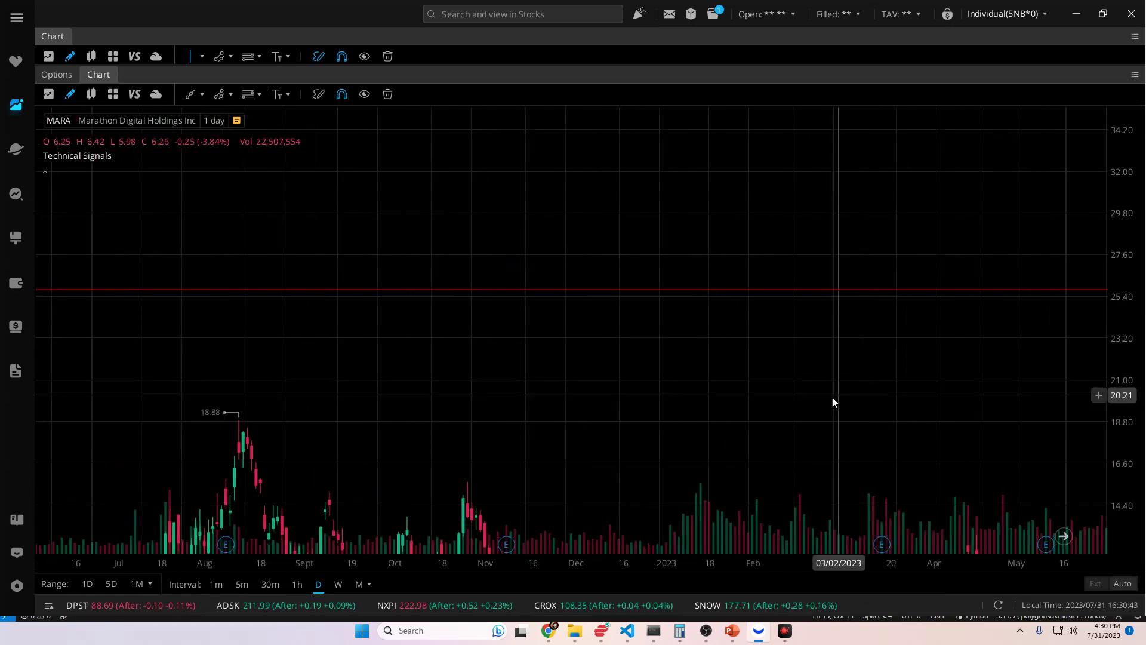
# Review the red and green gap lines together against MARA's 2022 and 2023 daily price history.
pyautogui.scroll(-10, 574, 360)
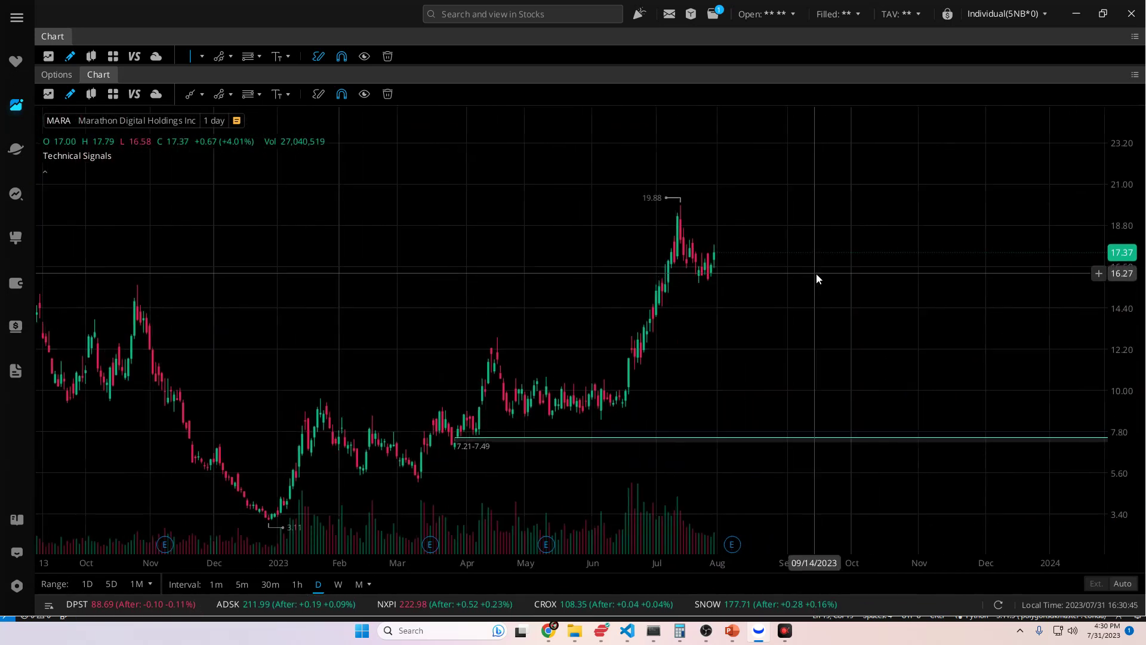
pyautogui.scroll(-10, 799, 237)
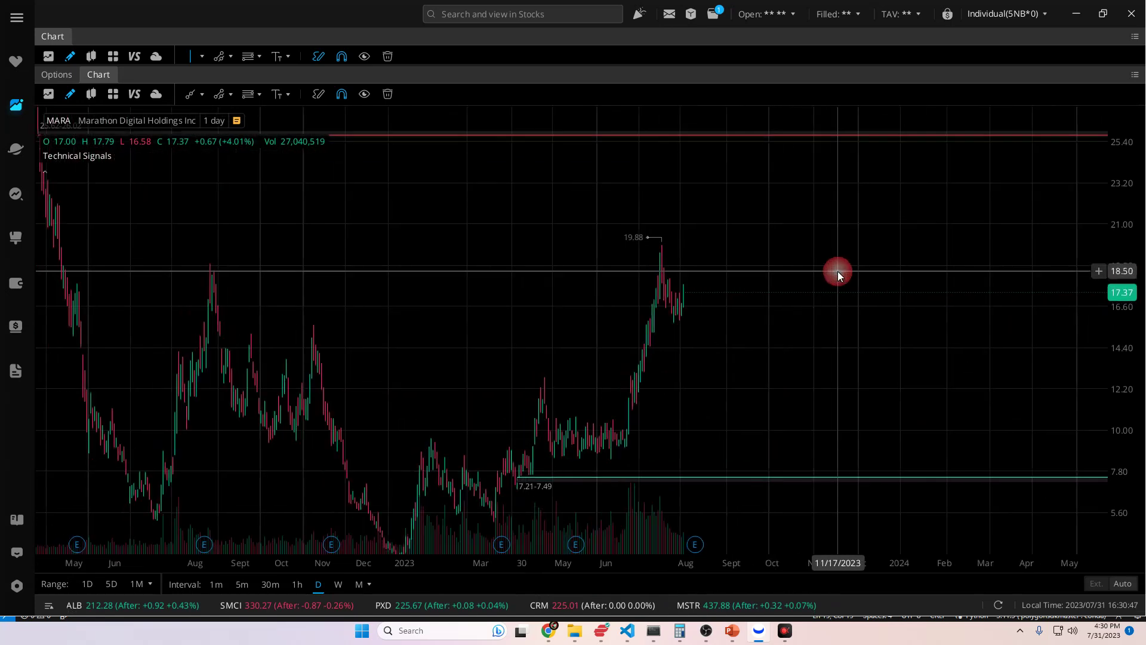
pyautogui.scroll(-2, 890, 282)
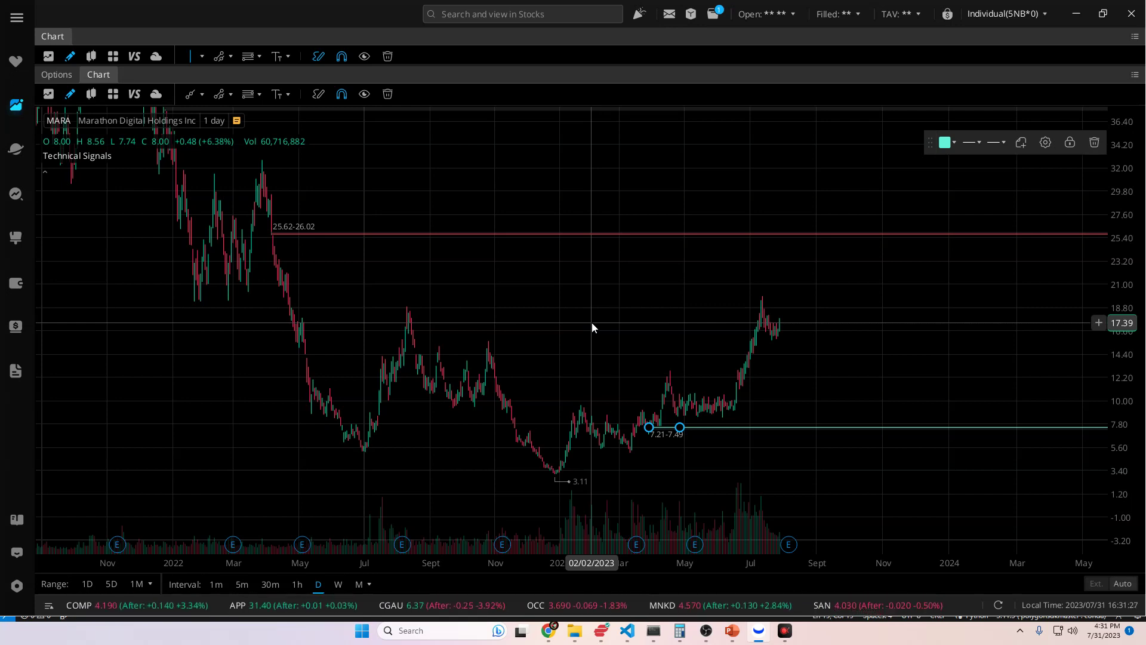
# Switch MARA's chart from daily to 1-hour candles.
pyautogui.scroll(5, 592, 327)
pyautogui.moveTo(722, 327); pyautogui.dragTo(384, 328)
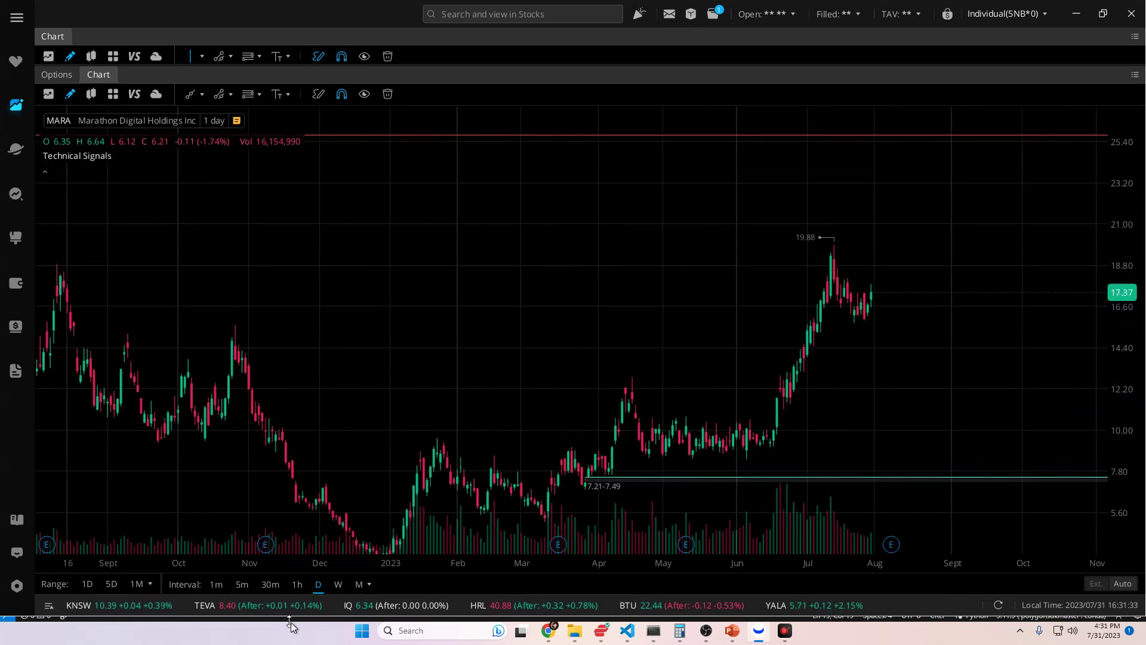
pyautogui.click(296, 584)
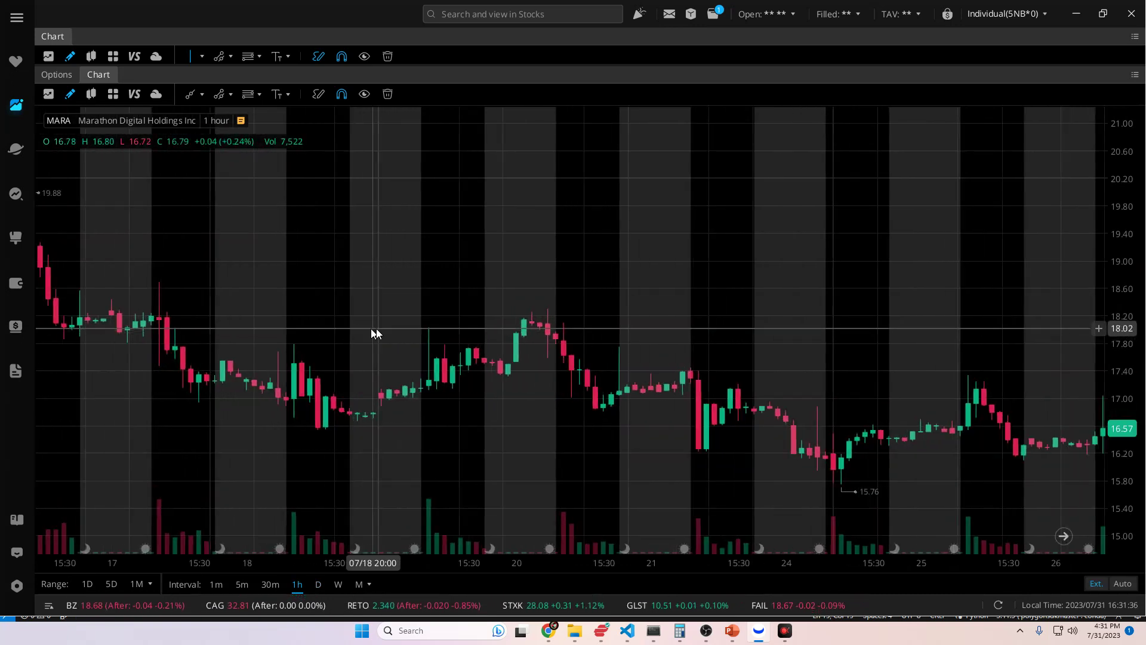
# Draw a light green horizontal ray along MARA's 13.89-13.95 gap, starting at the last candle before July 2023.
pyautogui.moveTo(375, 332); pyautogui.dragTo(258, 299)
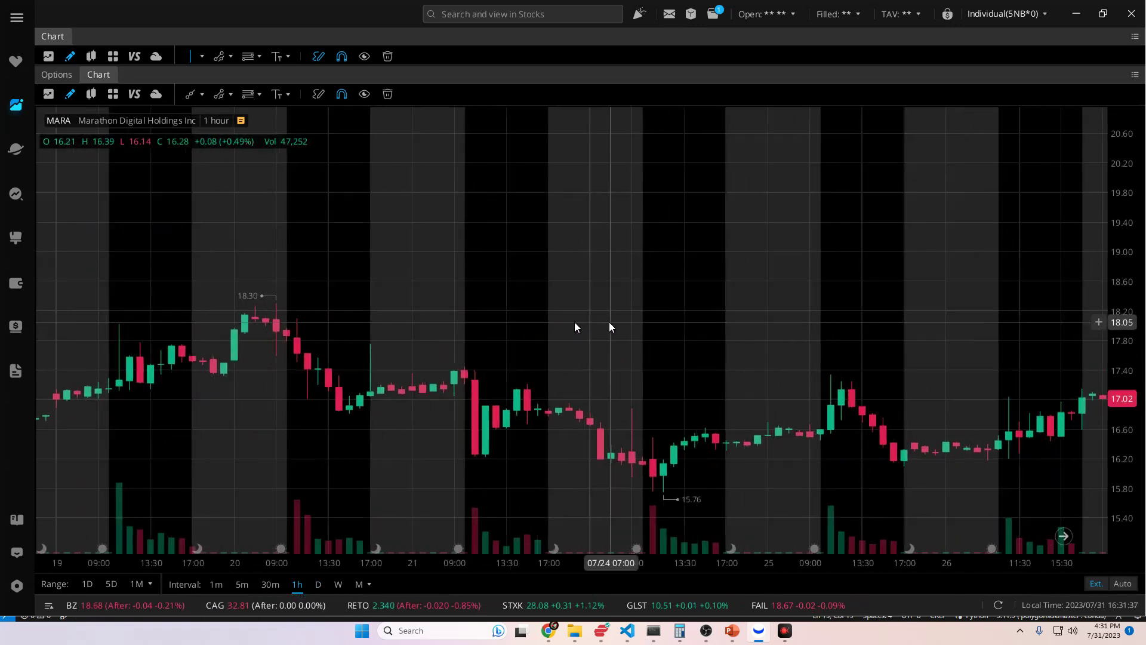
pyautogui.moveTo(576, 325); pyautogui.dragTo(396, 317)
pyautogui.moveTo(586, 308); pyautogui.dragTo(78, 153)
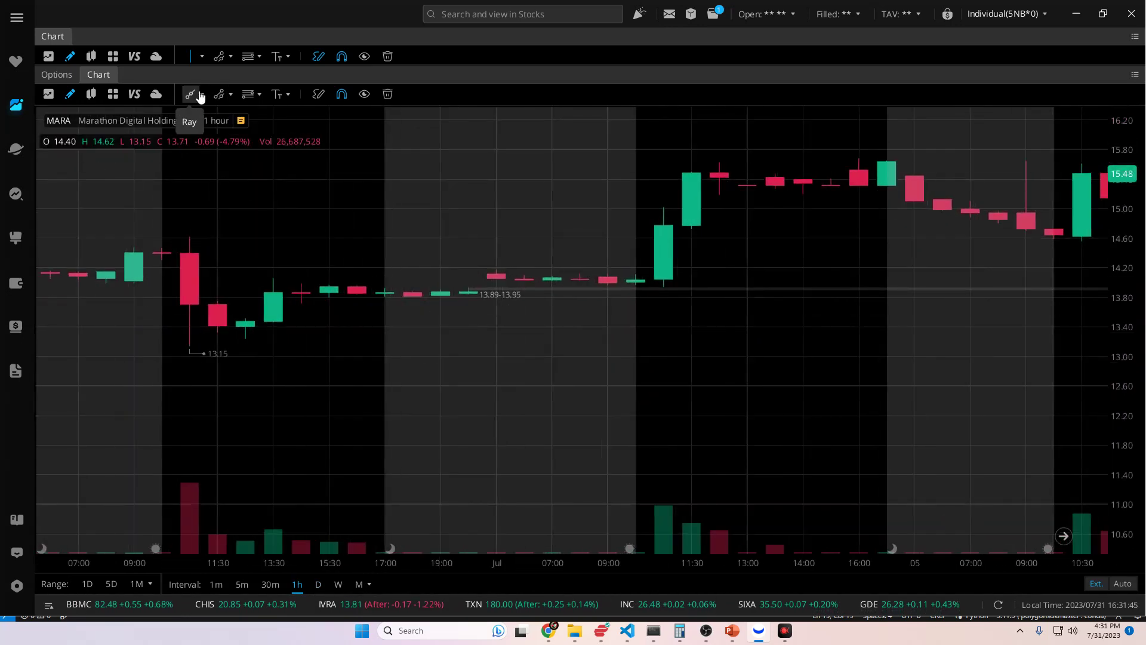
pyautogui.click(199, 95)
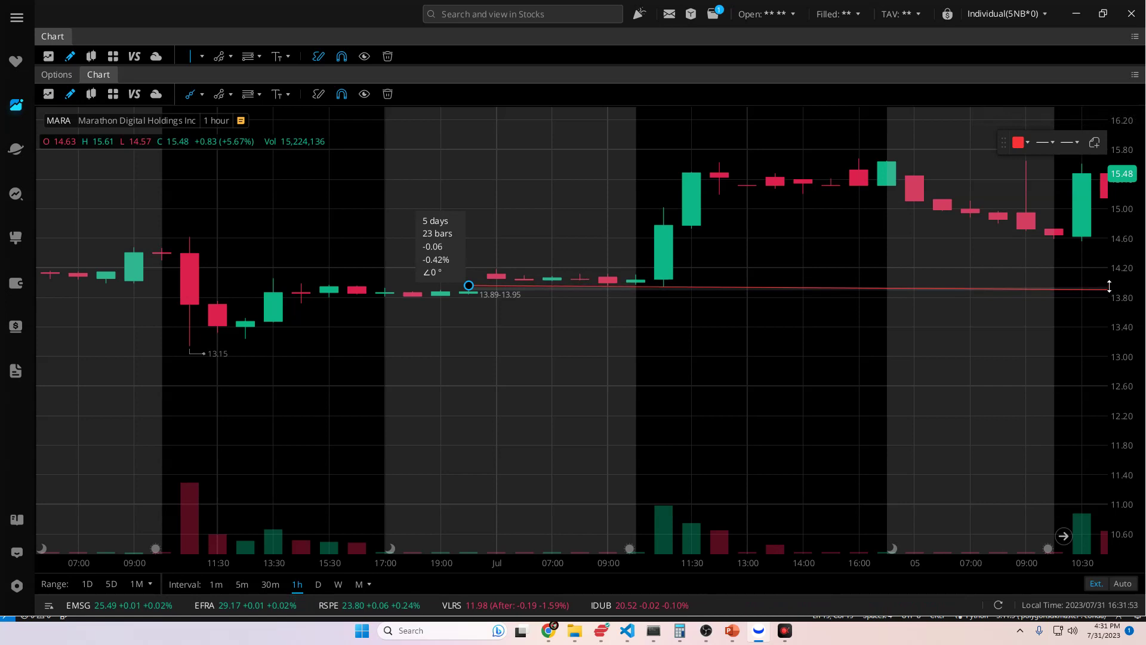
pyautogui.scroll(2, 1107, 287)
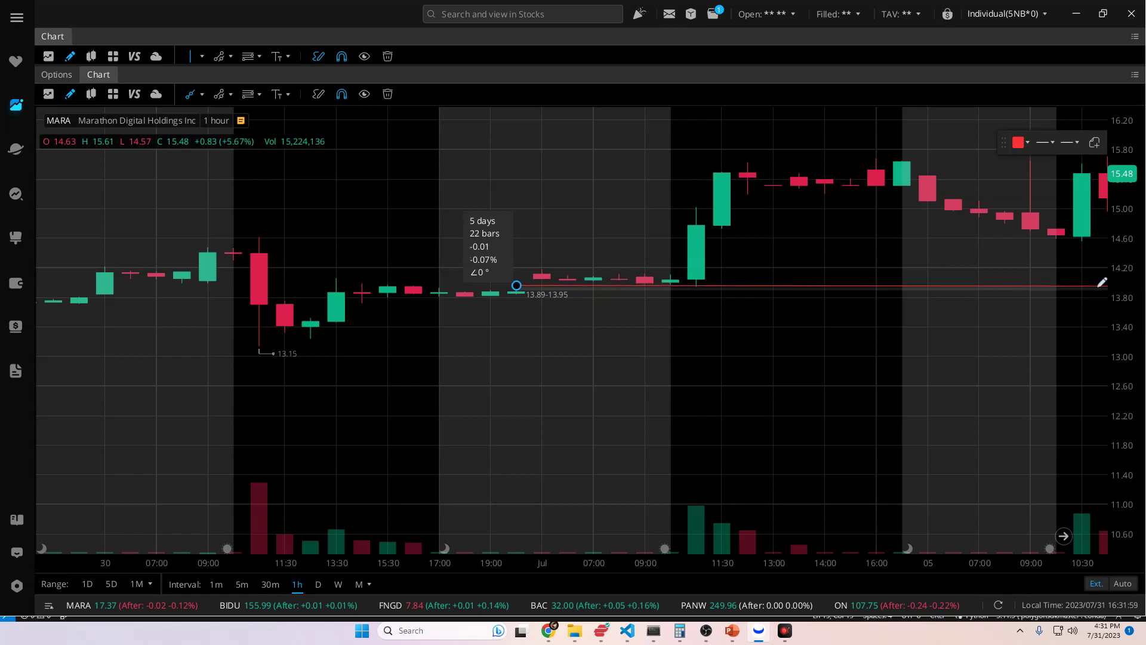
pyautogui.click(1102, 284)
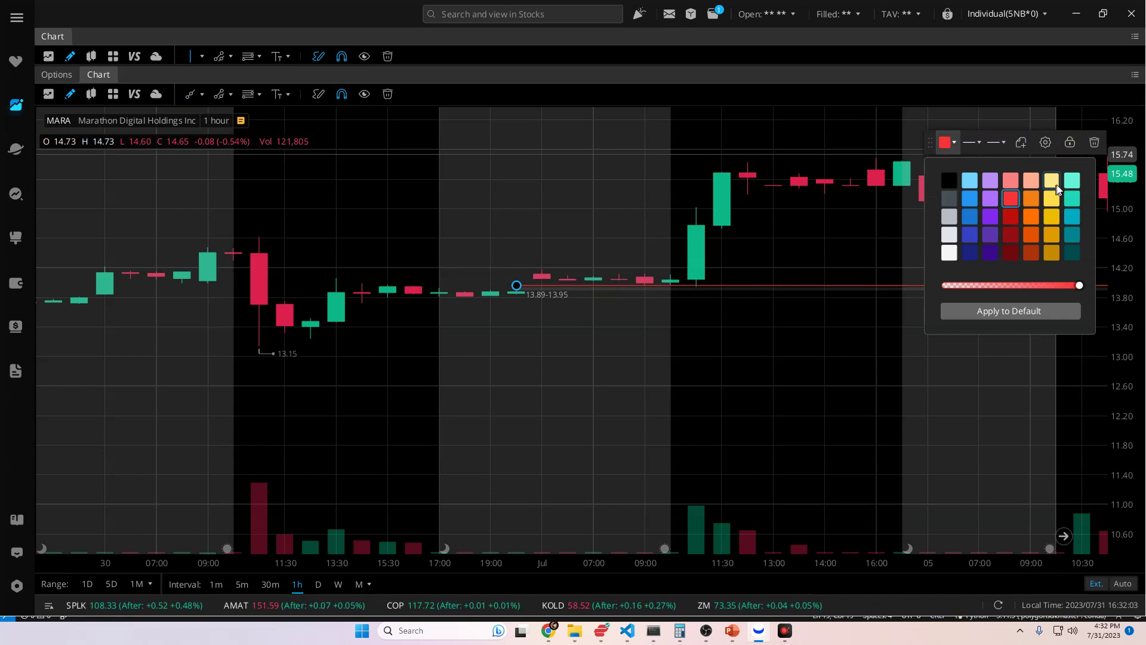
# Set MARA's chart to 30-minute candles and examine its earlier price history around the existing gap lines and for further gaps.
pyautogui.moveTo(863, 199)
pyautogui.mouseDown()
pyautogui.moveTo(824, 274)
pyautogui.moveTo(603, 131)
pyautogui.moveTo(637, 243)
pyautogui.moveTo(787, 443)
pyautogui.moveTo(409, 359)
pyautogui.moveTo(460, 340)
pyautogui.moveTo(732, 340)
pyautogui.moveTo(473, 307)
pyautogui.moveTo(426, 313)
pyautogui.moveTo(431, 287)
pyautogui.moveTo(629, 306)
pyautogui.moveTo(635, 285)
pyautogui.moveTo(586, 306)
pyautogui.moveTo(571, 382)
pyautogui.moveTo(560, 296)
pyautogui.moveTo(518, 338)
pyautogui.moveTo(604, 338)
pyautogui.moveTo(513, 337)
pyautogui.moveTo(533, 353)
pyautogui.moveTo(601, 322)
pyautogui.moveTo(507, 285)
pyautogui.moveTo(565, 446)
pyautogui.moveTo(389, 414)
pyautogui.moveTo(436, 432)
pyautogui.moveTo(732, 409)
pyautogui.moveTo(603, 293)
pyautogui.moveTo(614, 589)
pyautogui.moveTo(653, 418)
pyautogui.moveTo(486, 422)
pyautogui.moveTo(790, 396)
pyautogui.moveTo(540, 245)
pyautogui.moveTo(425, 385)
pyautogui.moveTo(477, 325)
pyautogui.moveTo(677, 309)
pyautogui.moveTo(658, 354)
pyautogui.moveTo(519, 358)
pyautogui.moveTo(532, 303)
pyautogui.moveTo(629, 545)
pyautogui.moveTo(431, 356)
pyautogui.moveTo(568, 369)
pyautogui.moveTo(369, 322)
pyautogui.moveTo(473, 269)
pyautogui.moveTo(481, 412)
pyautogui.moveTo(474, 403)
pyautogui.moveTo(535, 409)
pyautogui.mouseUp()
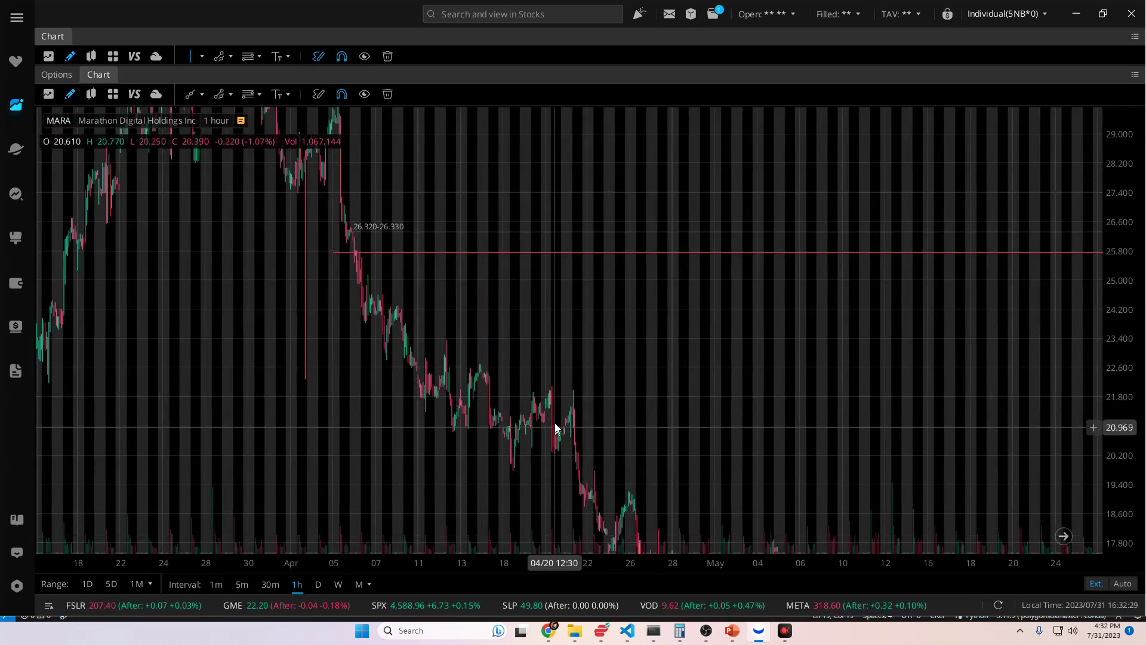
pyautogui.click(270, 584)
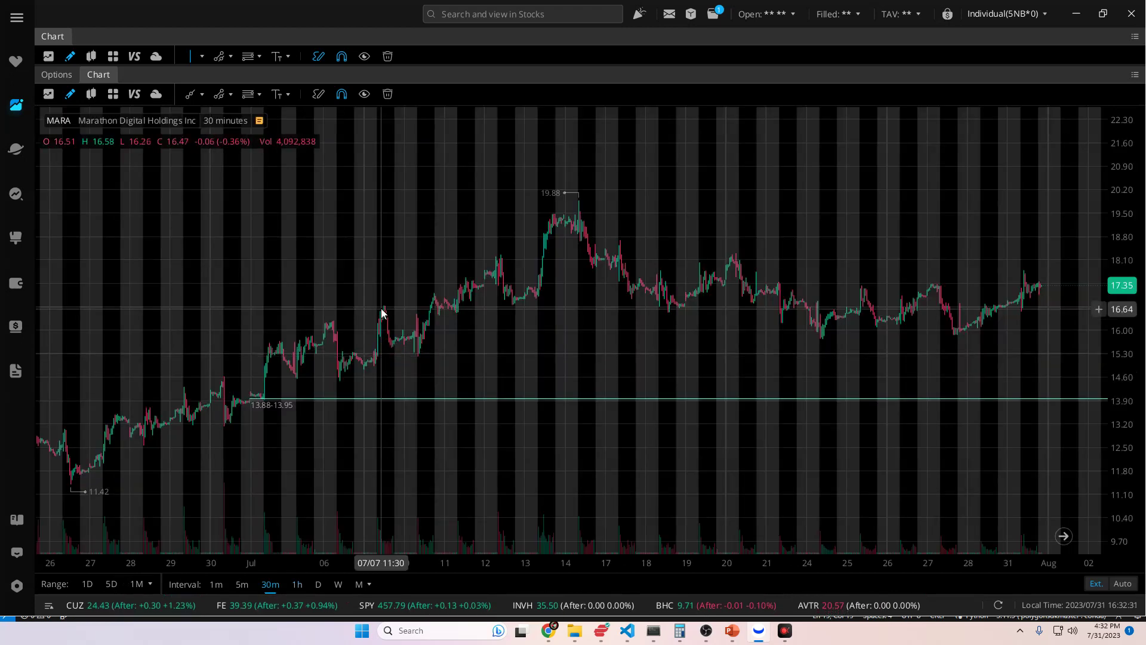
pyautogui.moveTo(417, 306); pyautogui.dragTo(350, 428)
pyautogui.scroll(5, 460, 409)
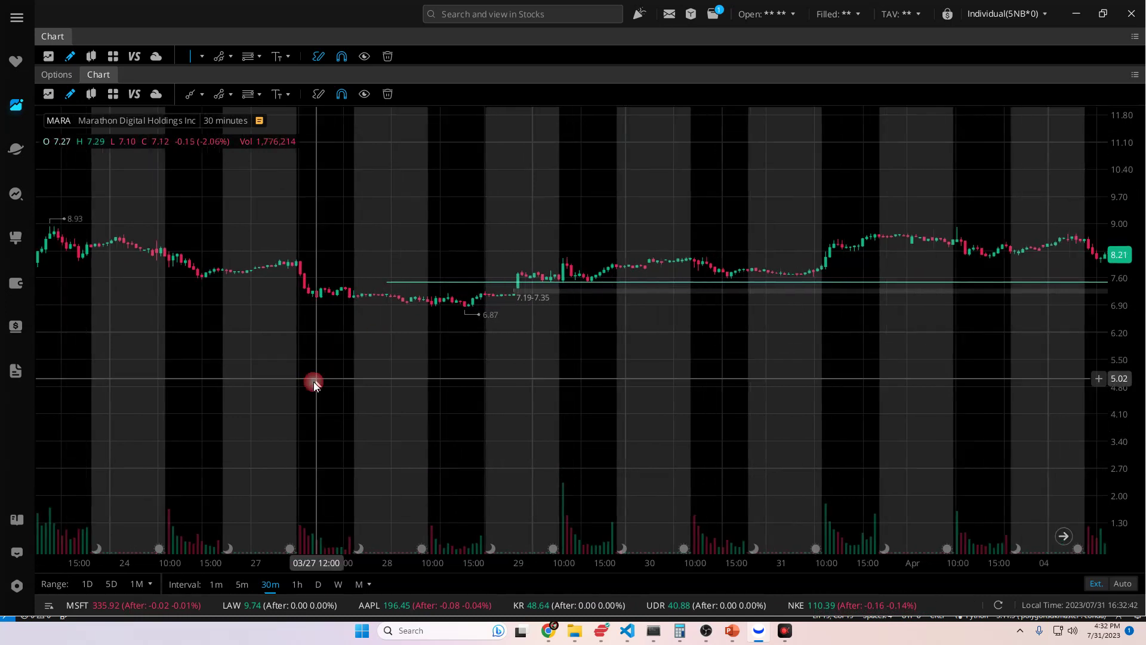
pyautogui.moveTo(312, 378); pyautogui.dragTo(251, 382)
pyautogui.moveTo(1133, 373); pyautogui.dragTo(367, 331)
pyautogui.moveTo(218, 302); pyautogui.dragTo(717, 343)
pyautogui.moveTo(618, 340); pyautogui.dragTo(287, 312)
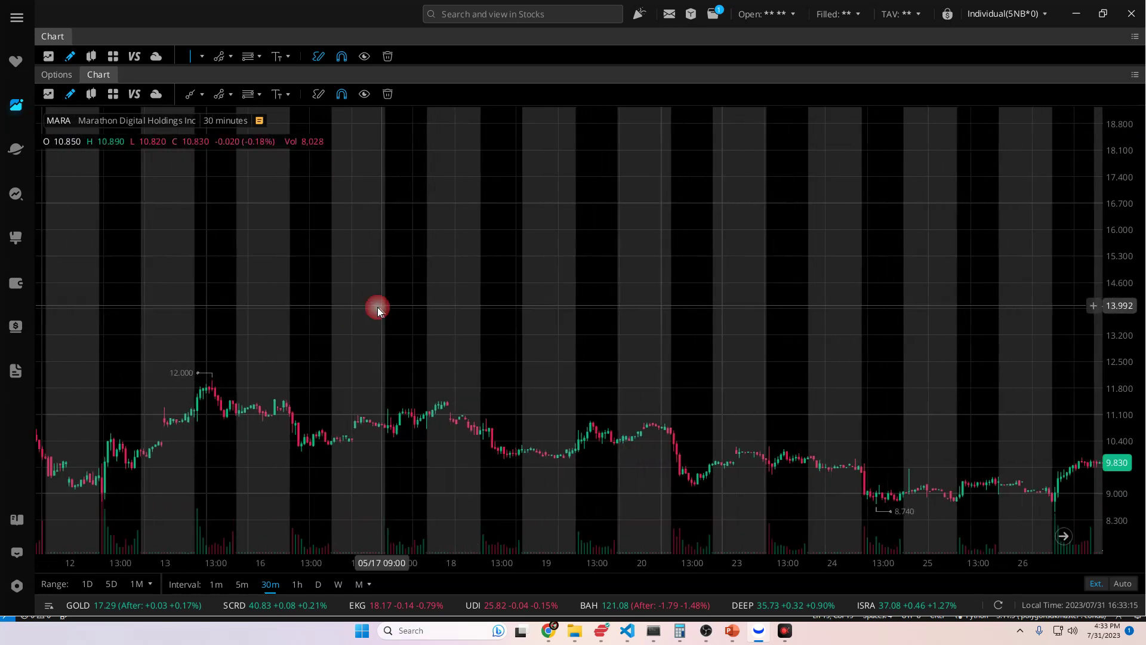
pyautogui.moveTo(377, 308); pyautogui.dragTo(458, 320)
# Search for SPY and load the SPDR S&P 500 ETF Trust chart.
pyautogui.click(507, 15)
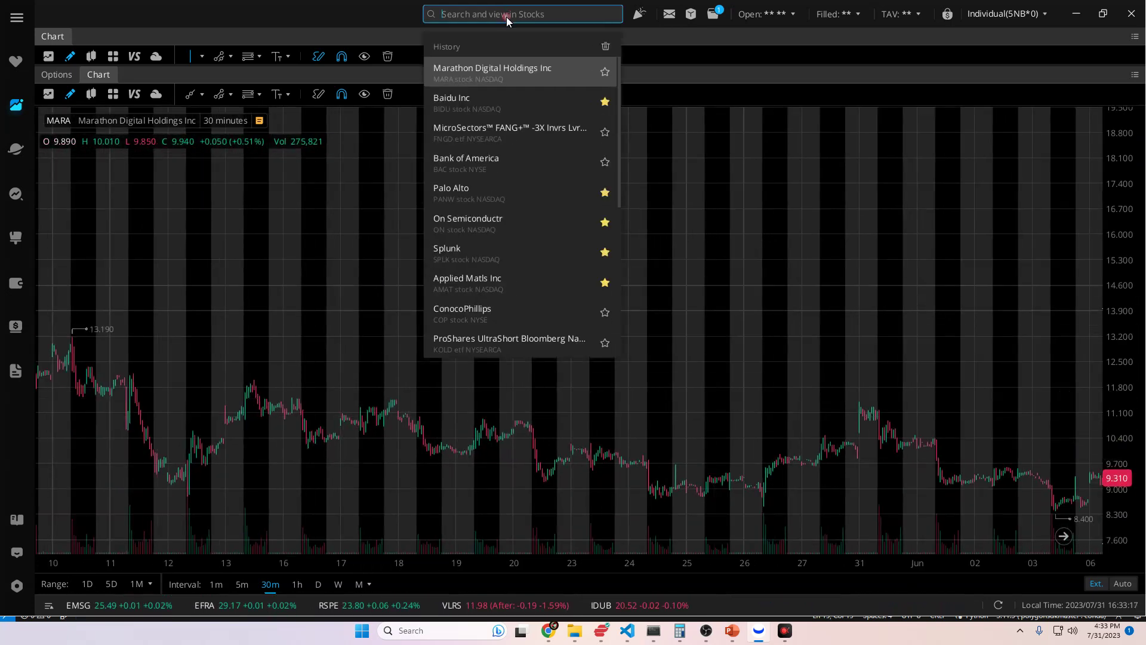
pyautogui.write('SPY')
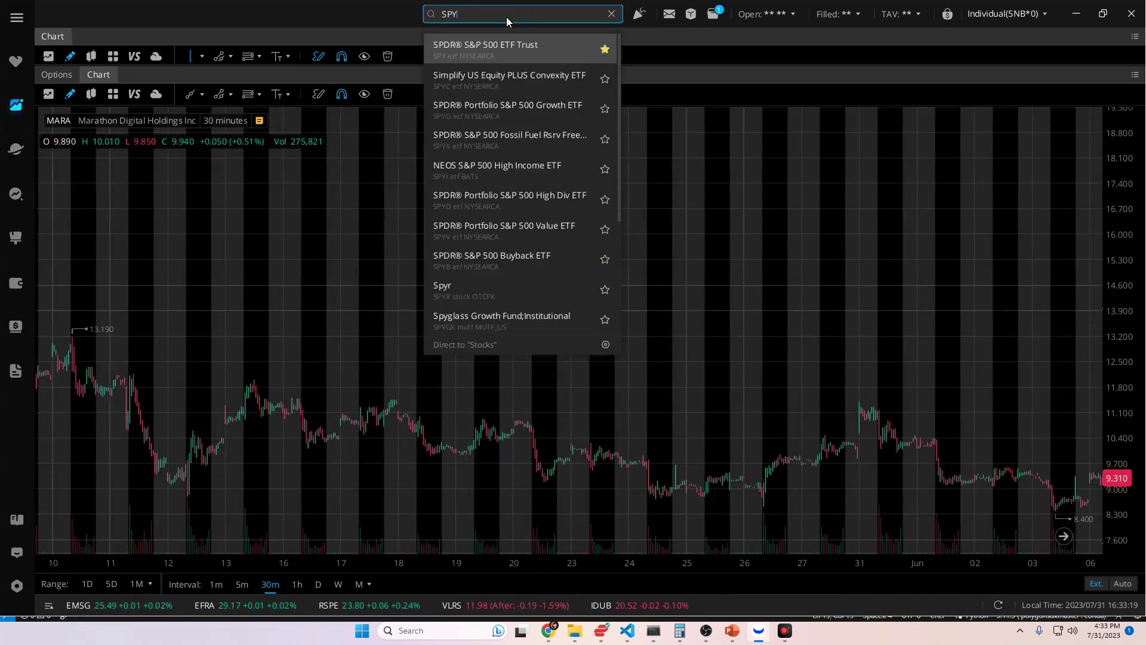
pyautogui.press('Return')
# Draw a horizontal ray along SPY's 446.52-447.08 gap, starting at the July 12 evening candles, and color it light green.
pyautogui.moveTo(645, 382); pyautogui.dragTo(362, 308)
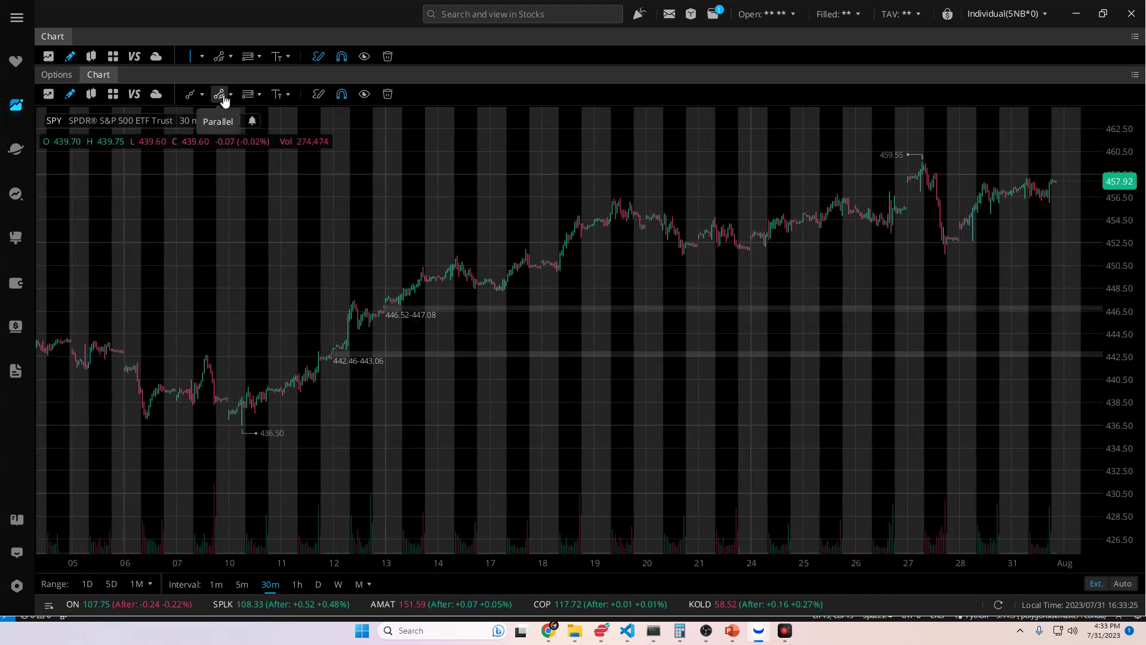
pyautogui.click(190, 94)
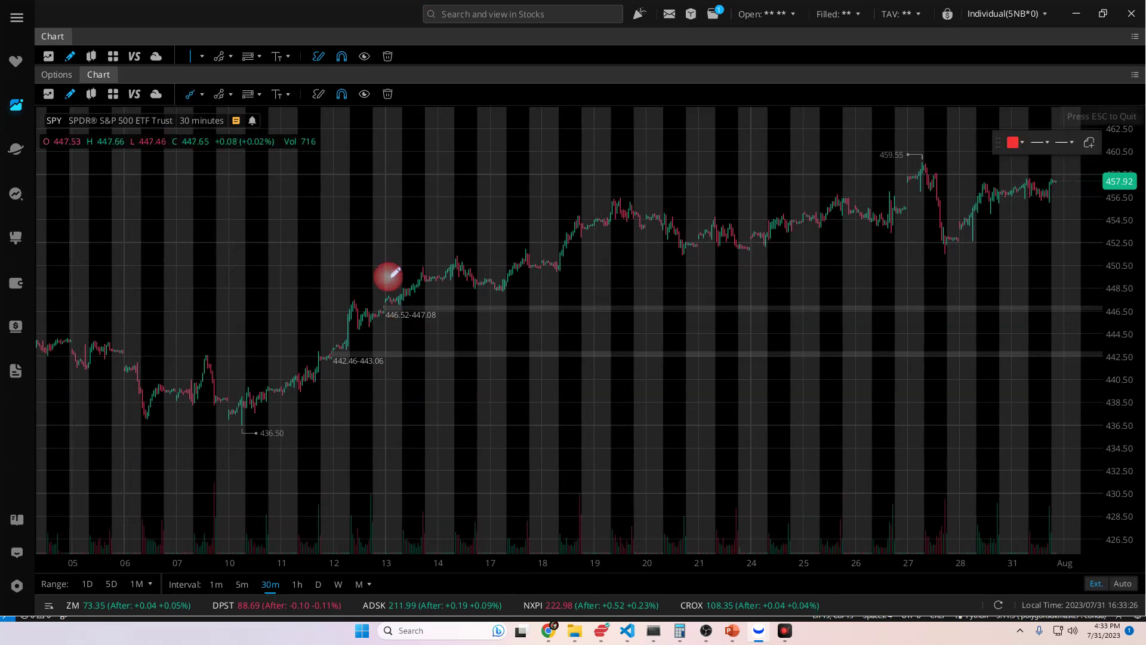
pyautogui.click(381, 305)
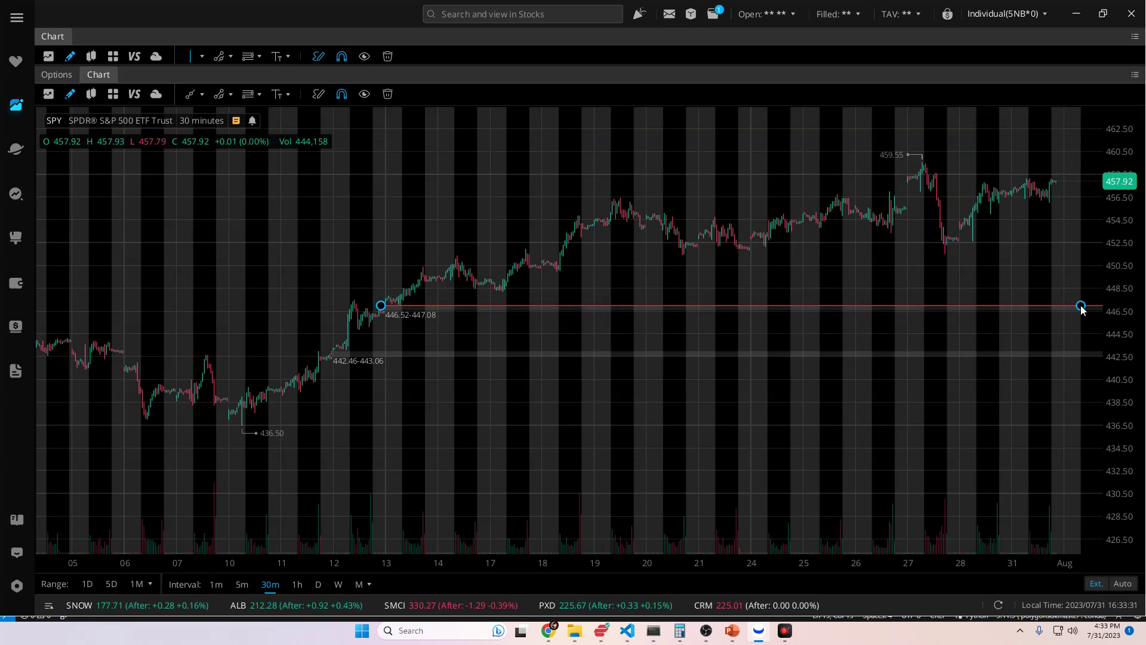
pyautogui.click(943, 143)
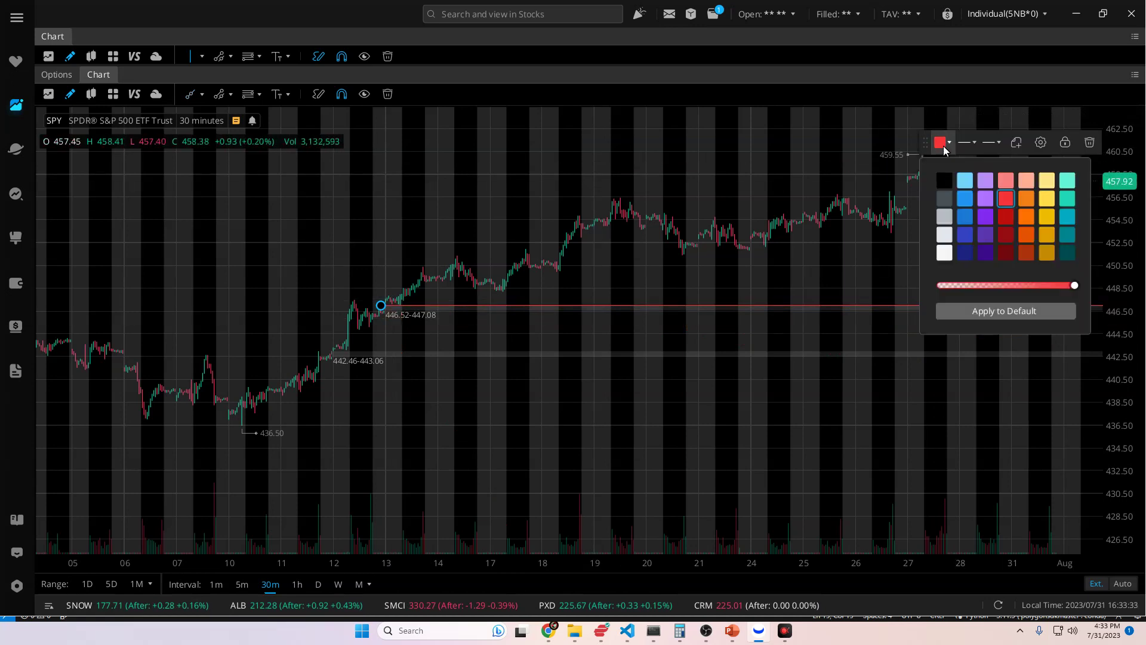
# Draw a second light green horizontal ray along SPY's 442.46-443.06 gap, starting just before July 12.
pyautogui.click(194, 94)
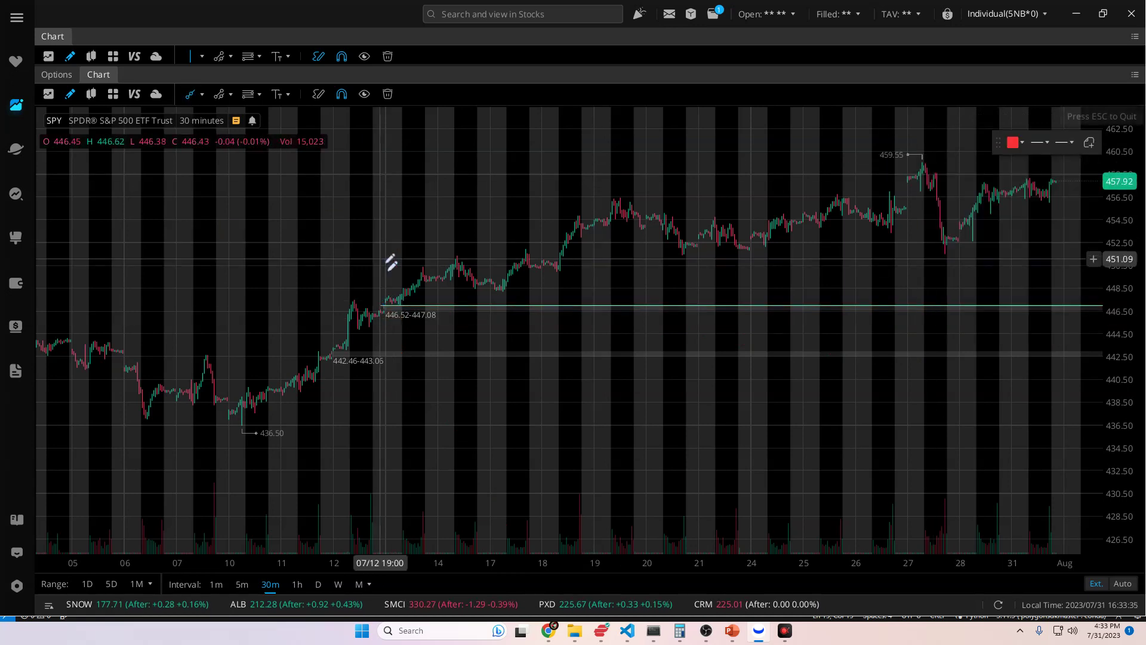
pyautogui.click(331, 348)
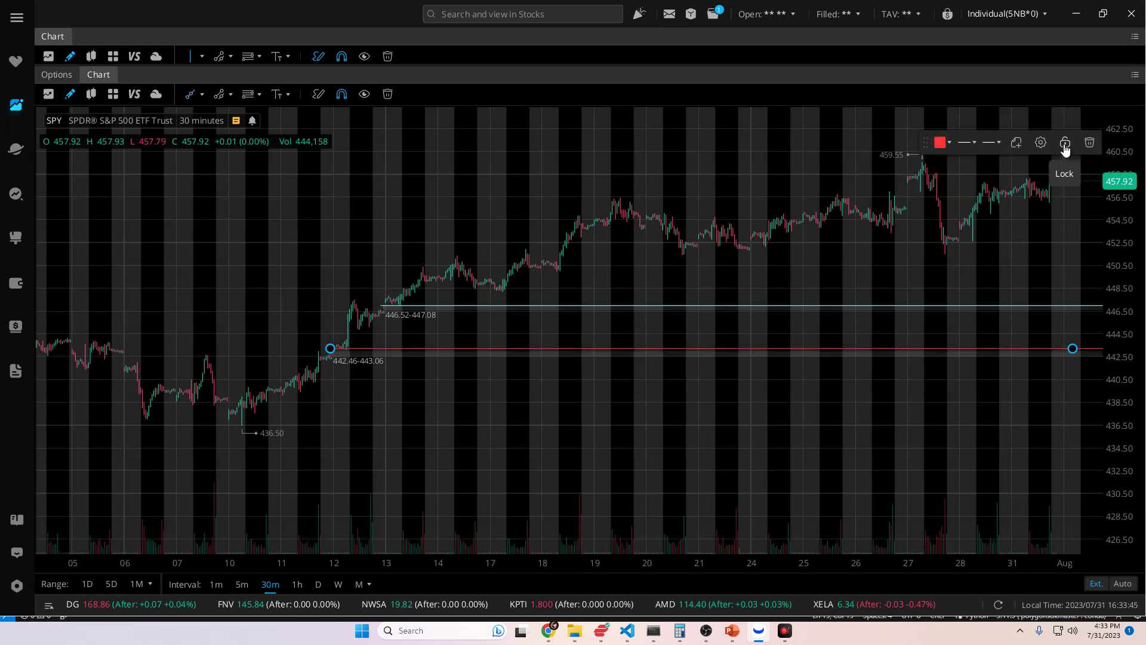
pyautogui.click(941, 143)
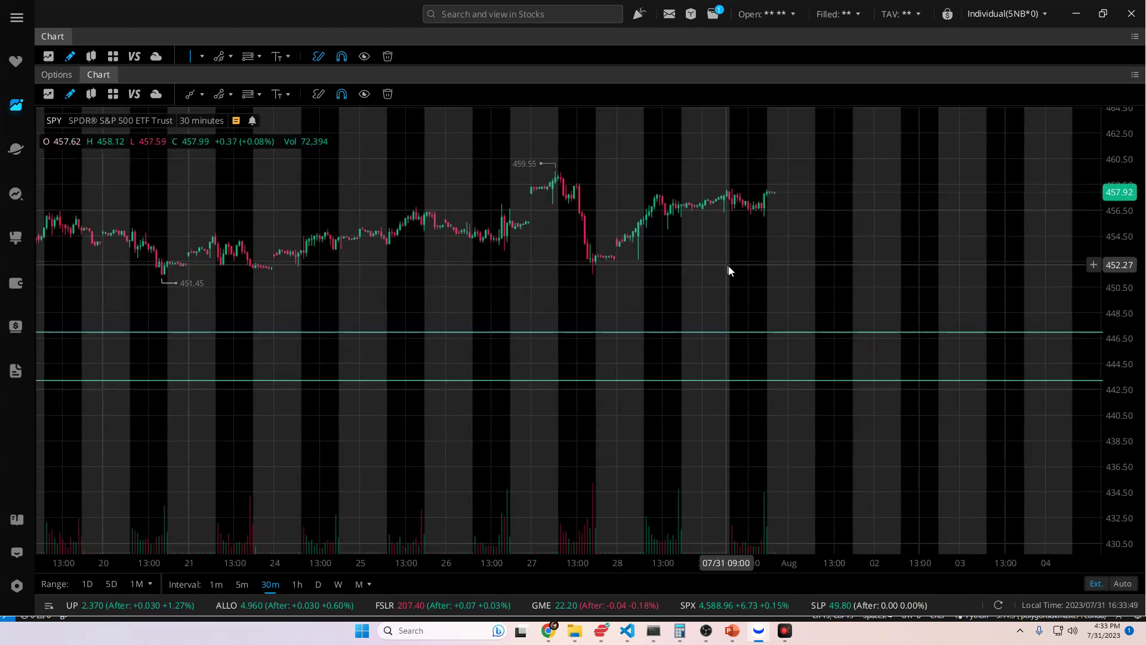
# Examine SPY's 30-minute price history from January through July 2023 for open gaps, ending at the two green gap lines.
pyautogui.moveTo(728, 270); pyautogui.dragTo(817, 331)
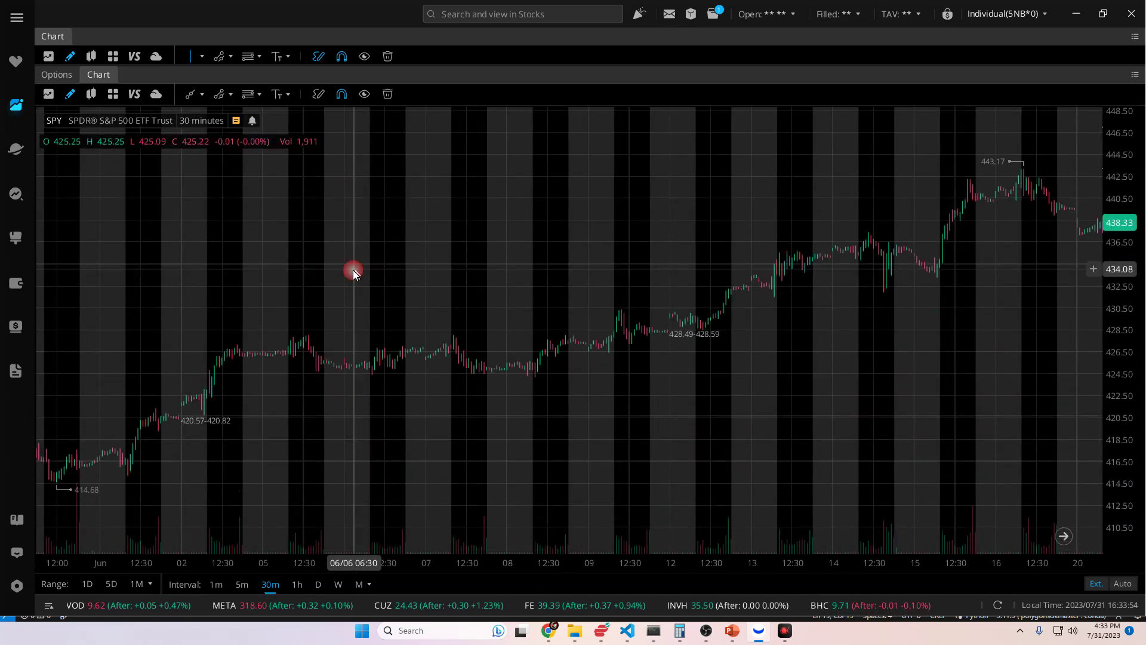
pyautogui.moveTo(353, 272); pyautogui.dragTo(727, 415)
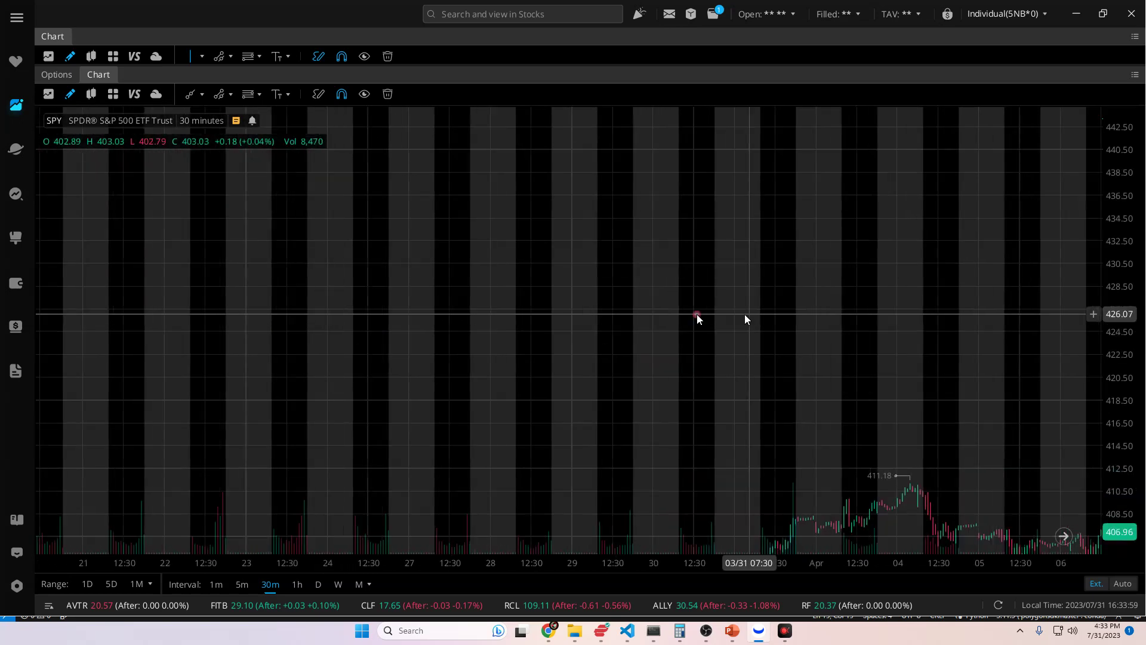
pyautogui.moveTo(698, 318); pyautogui.dragTo(518, 283)
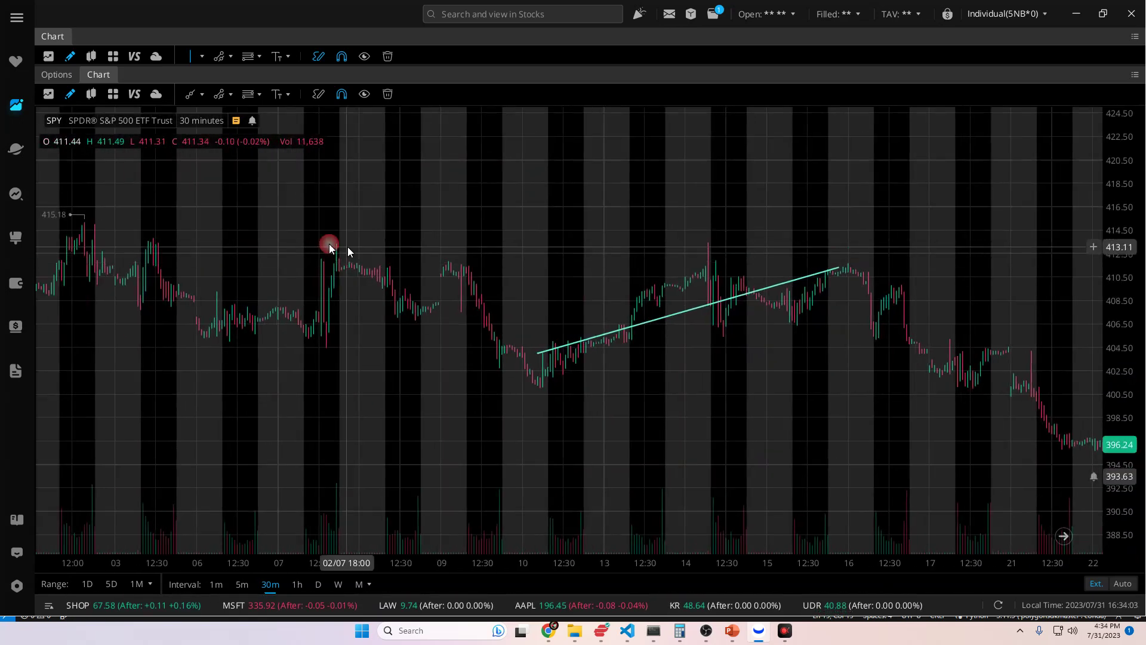
pyautogui.scroll(-5, 377, 271)
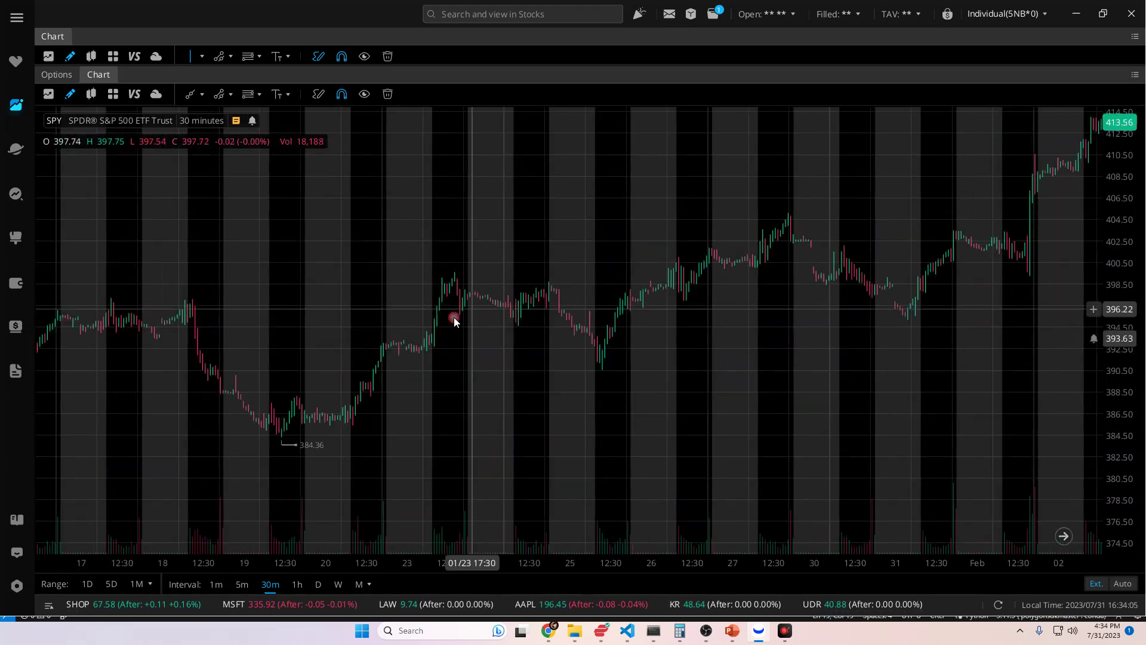
pyautogui.hscroll(15, 403, 382)
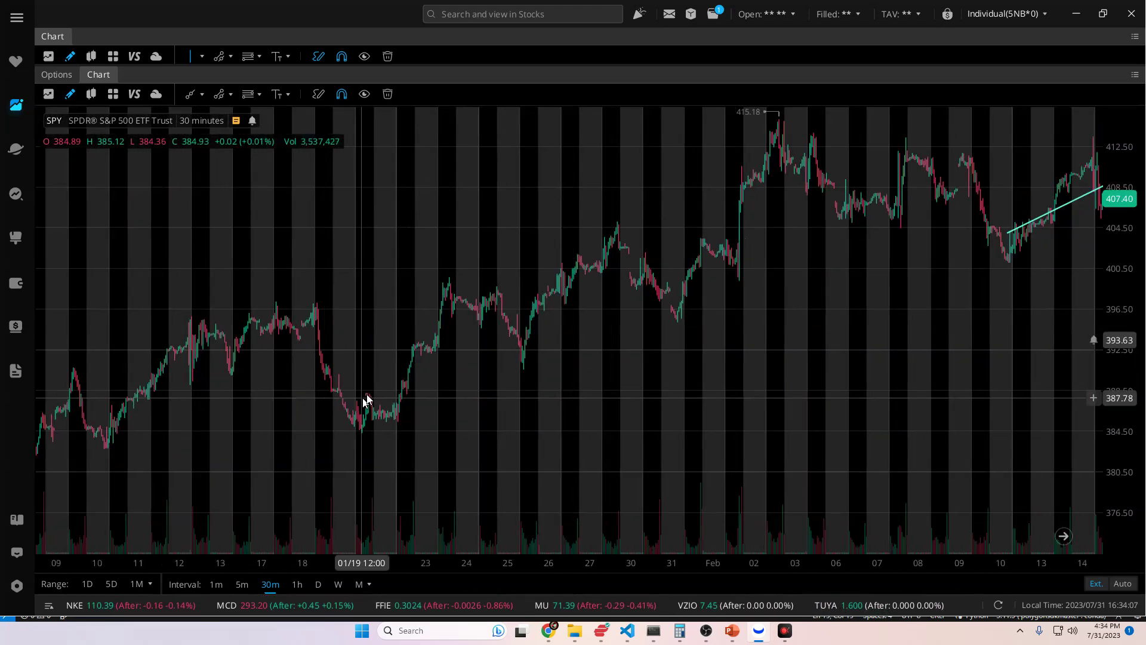
pyautogui.hscroll(15, 487, 400)
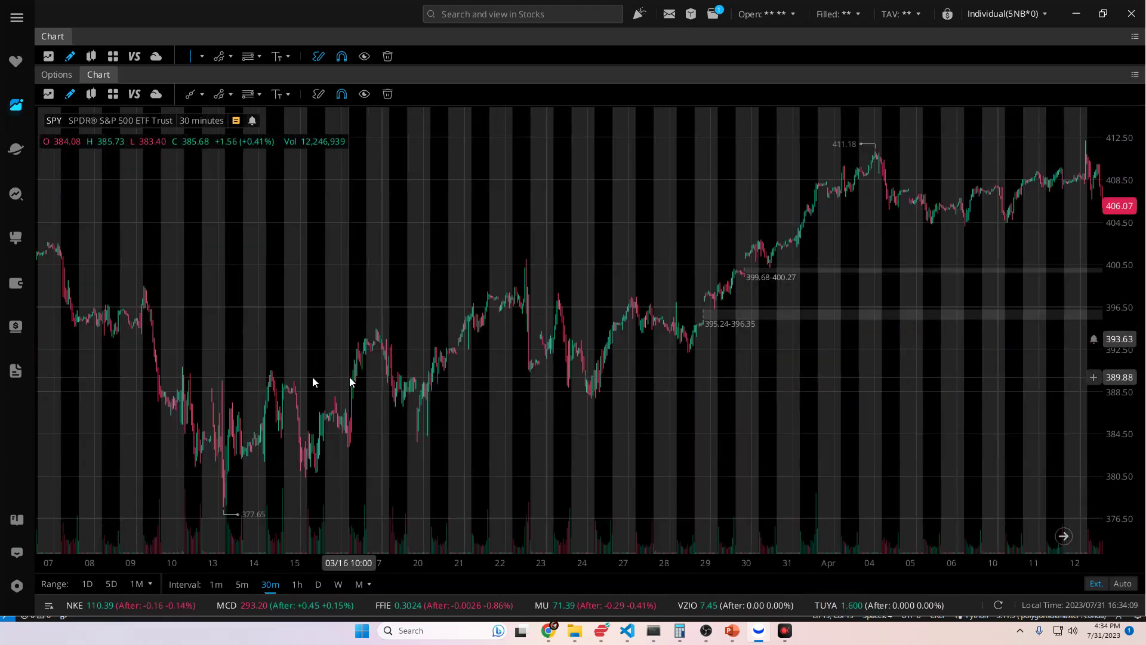
pyautogui.hscroll(5, 509, 372)
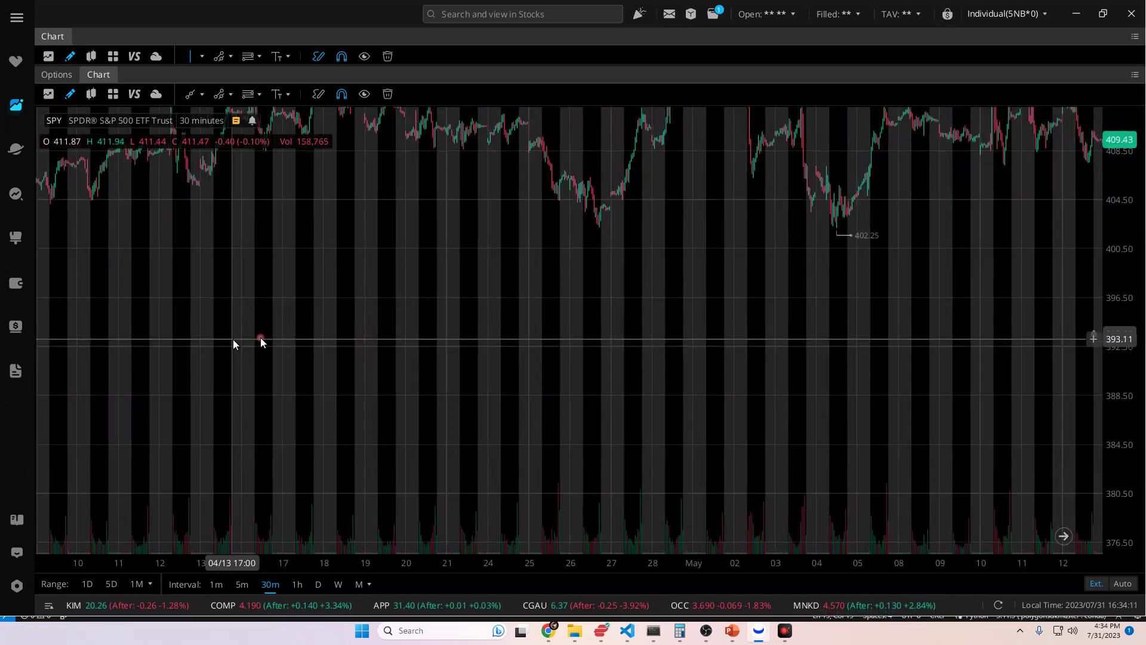
pyautogui.hscroll(15, 600, 306)
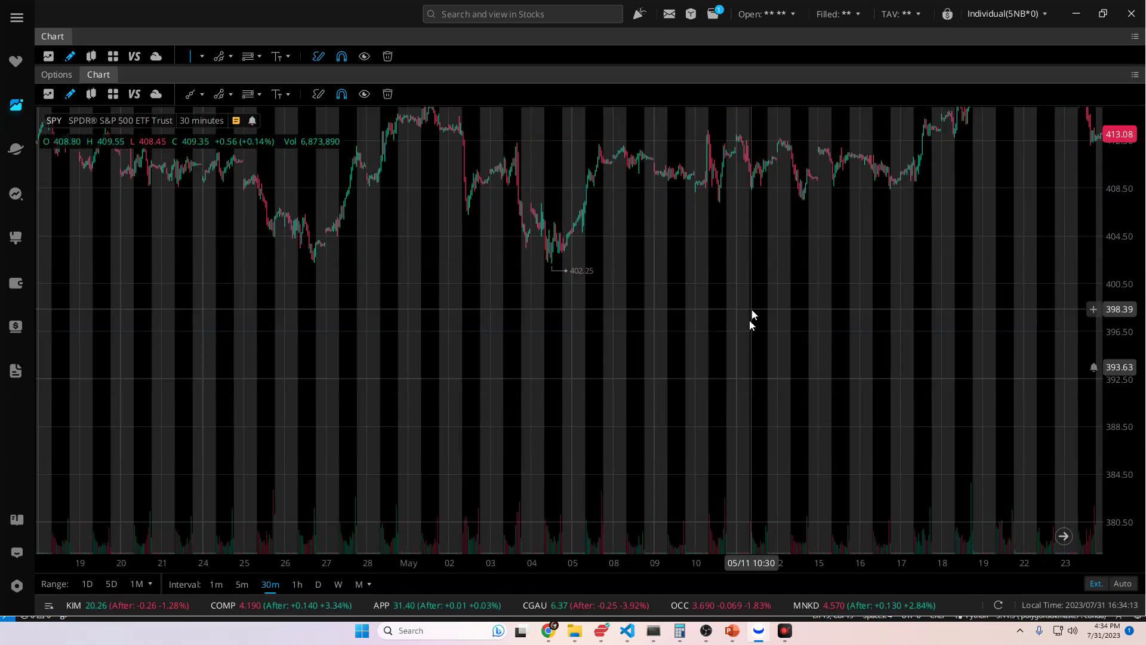
pyautogui.hscroll(12, 844, 270)
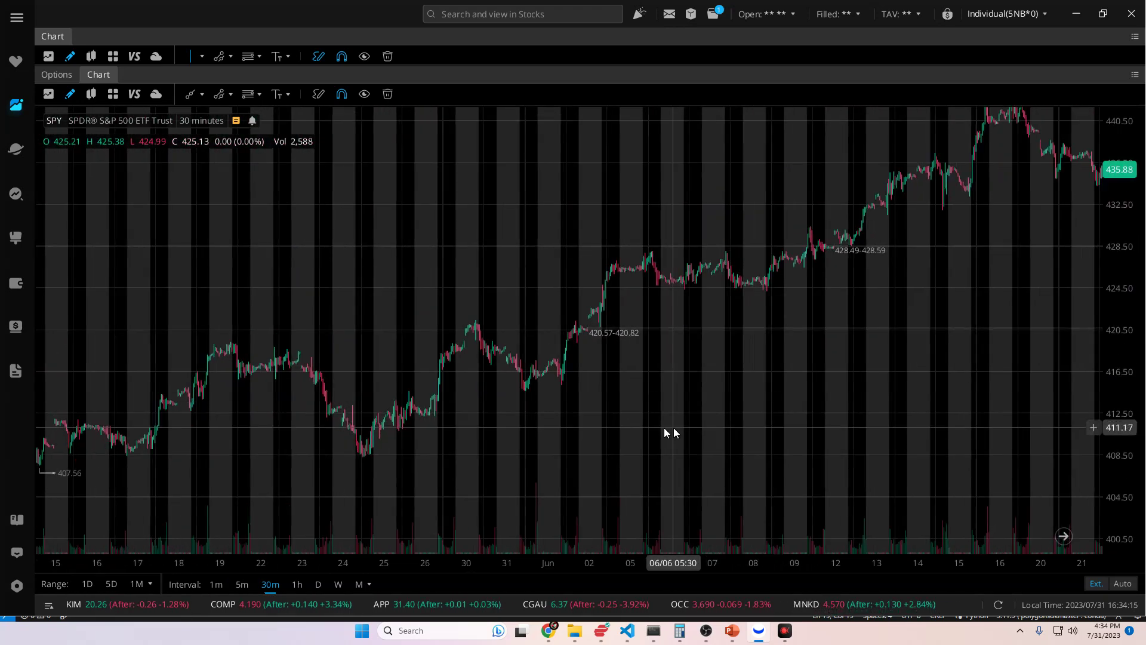
pyautogui.hscroll(15, 789, 353)
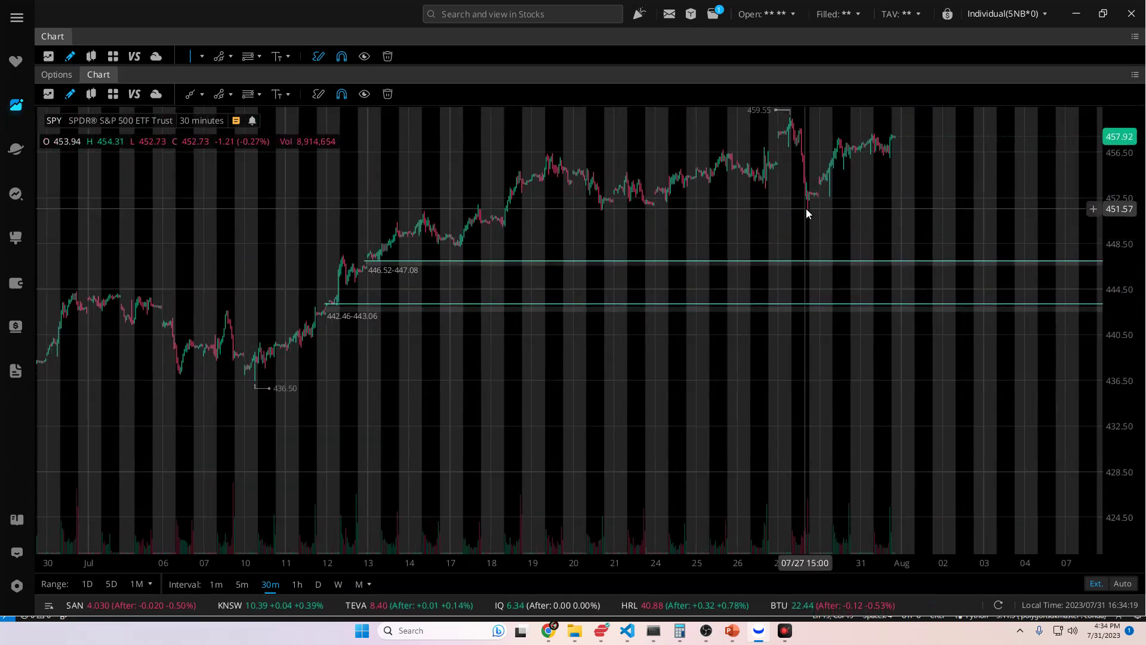
pyautogui.moveTo(806, 210); pyautogui.dragTo(550, 335)
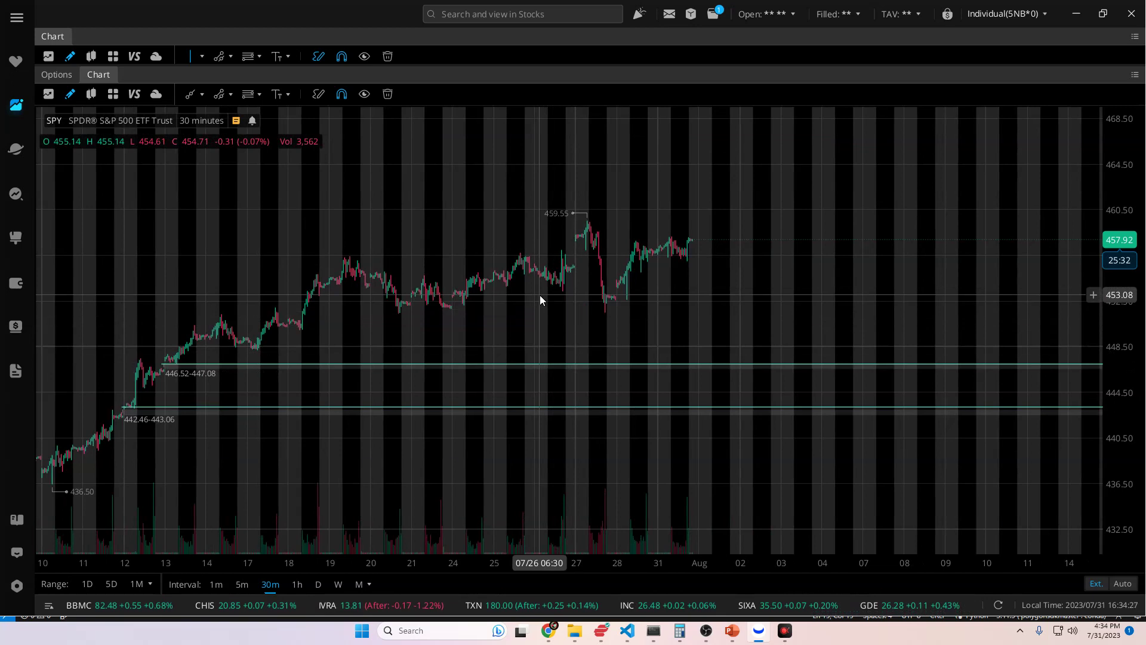
# Switch to Discord in Chrome, close the enlarged candlestick image, and review the DDOG cost distribution post in the cost_98 channel.
pyautogui.click(552, 638)
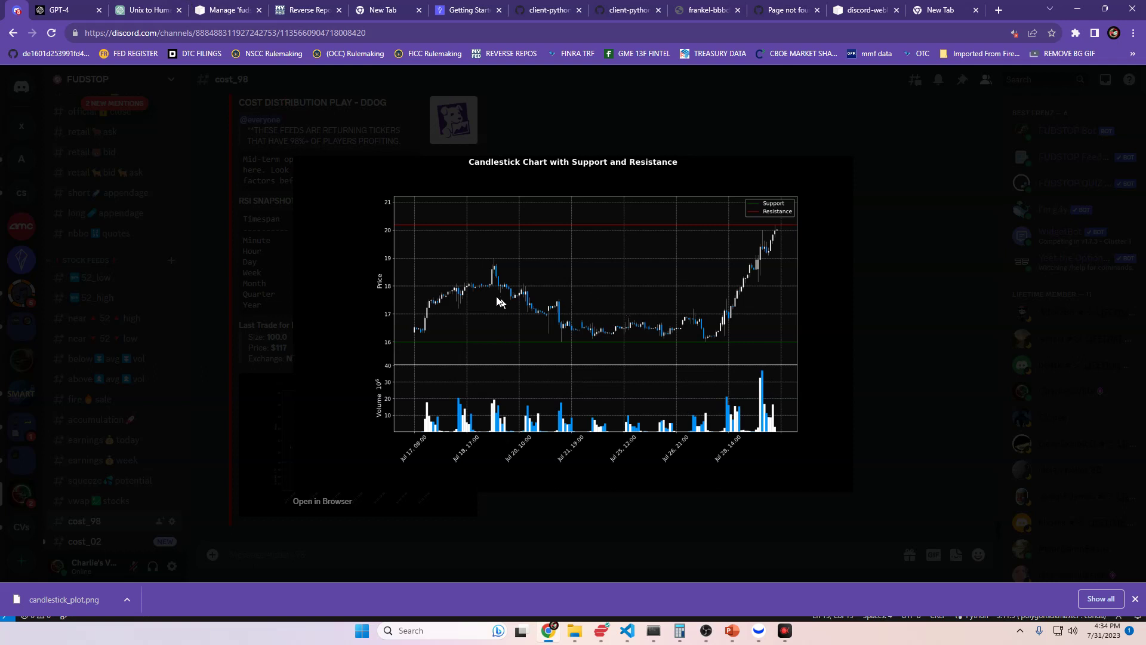
pyautogui.click(283, 298)
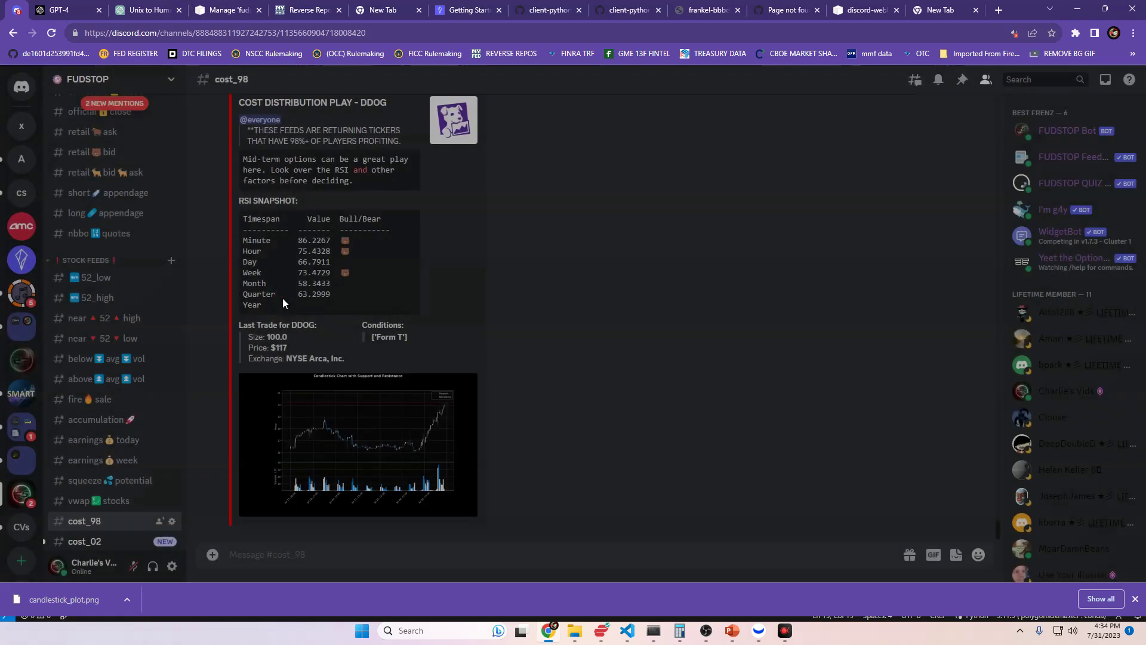
pyautogui.scroll(2, 515, 249)
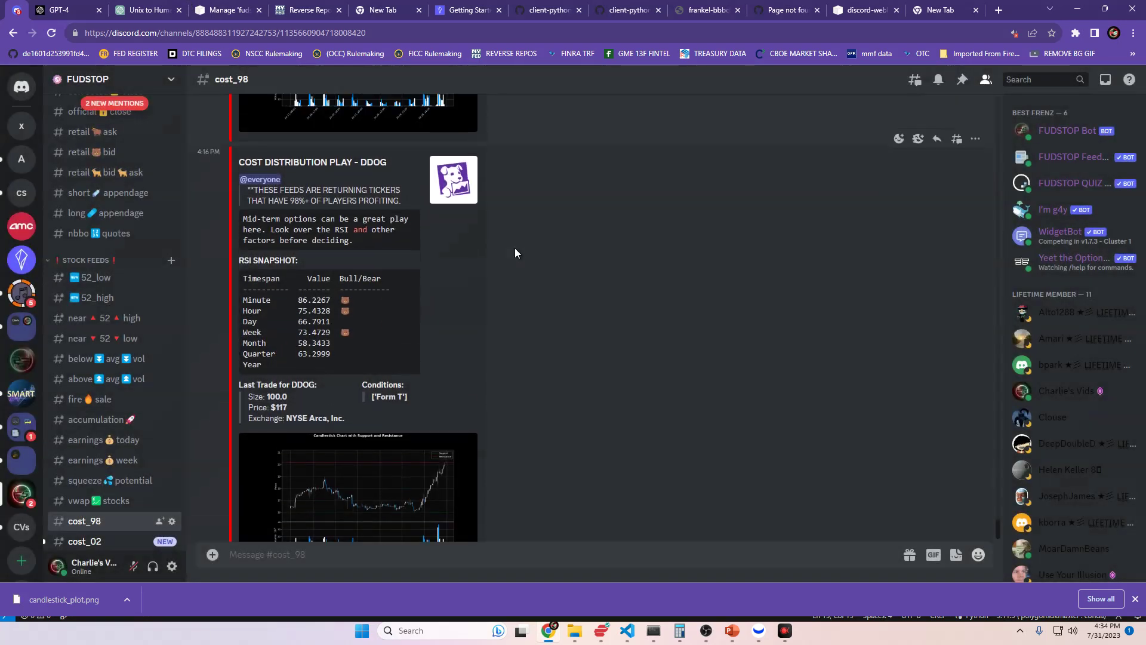
pyautogui.scroll(-2, 514, 248)
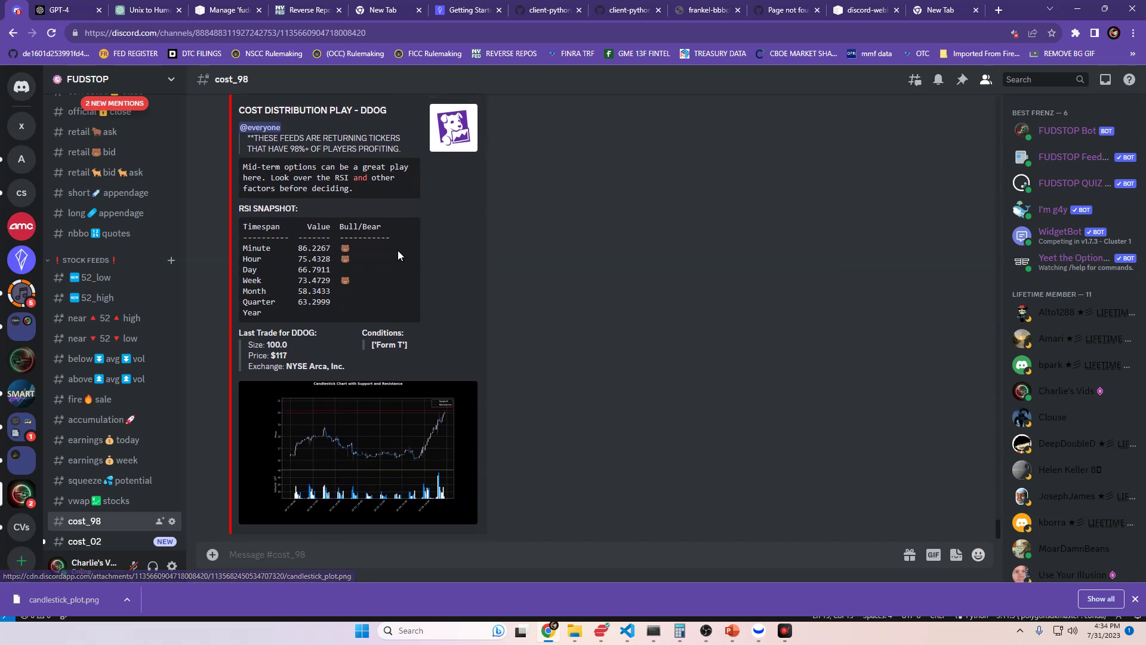
# Review the DDOG and NIO cost distribution posts in the cost_98 channel, including their RSI snapshots and candlestick images.
pyautogui.scroll(2, 392, 309)
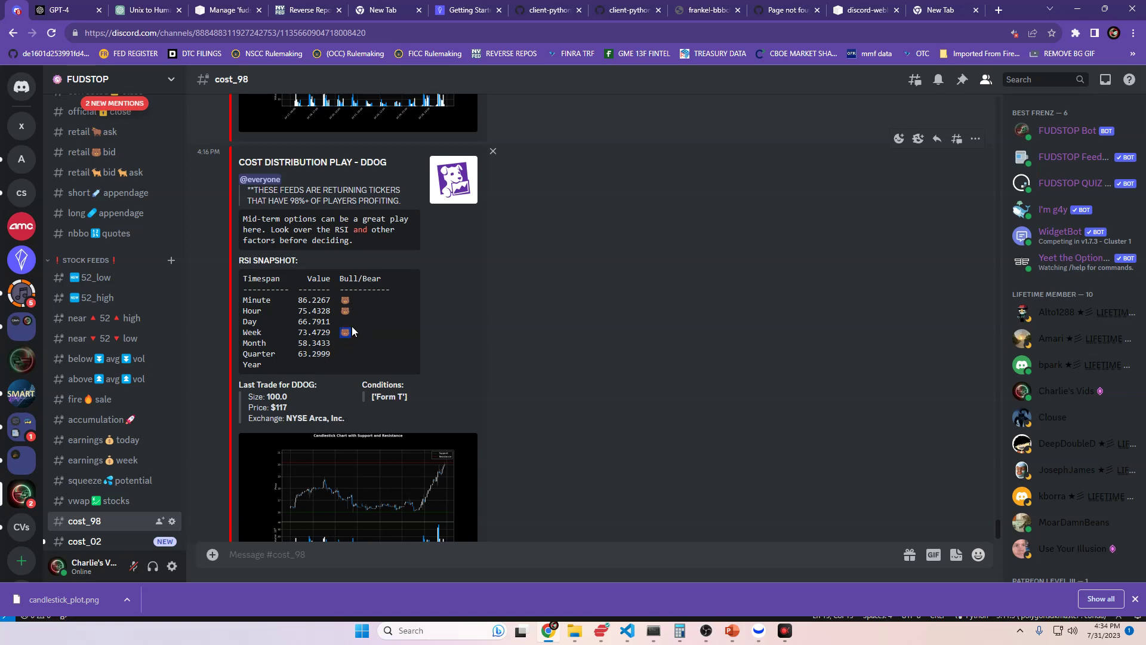
pyautogui.scroll(-3, 403, 310)
pyautogui.scroll(6, 404, 312)
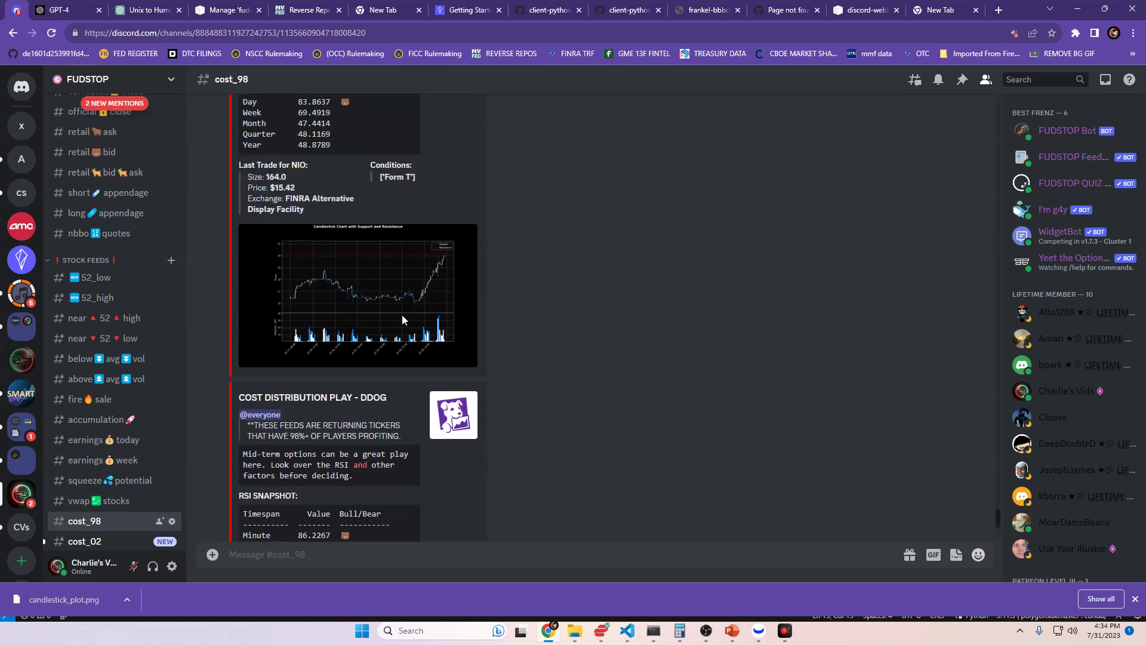
pyautogui.scroll(-5, 401, 321)
# Open the cost_02 channel and review the first MULN cost distribution post from its header to its candlestick image.
pyautogui.click(85, 540)
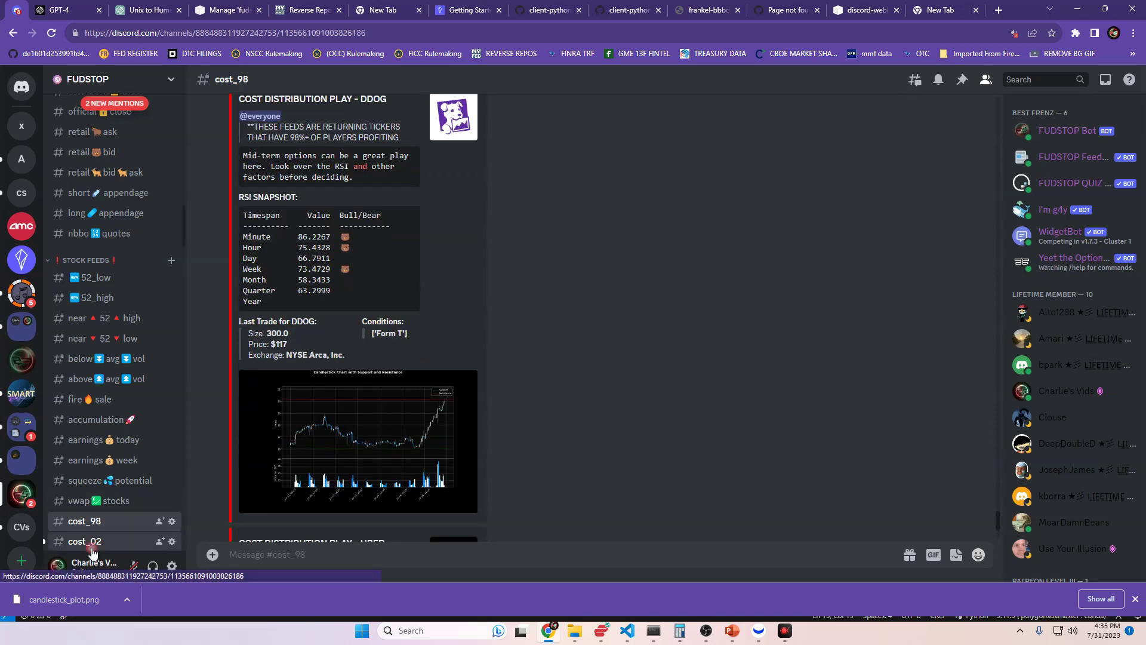
pyautogui.scroll(-1, 382, 406)
pyautogui.scroll(5, 472, 319)
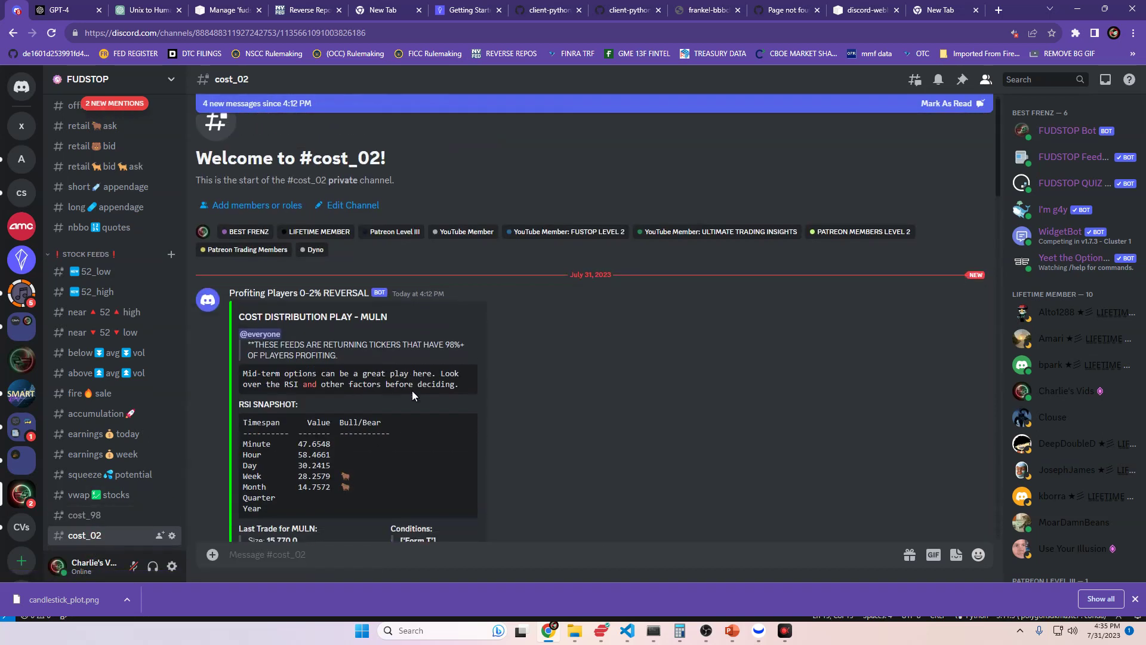
pyautogui.scroll(-6, 412, 391)
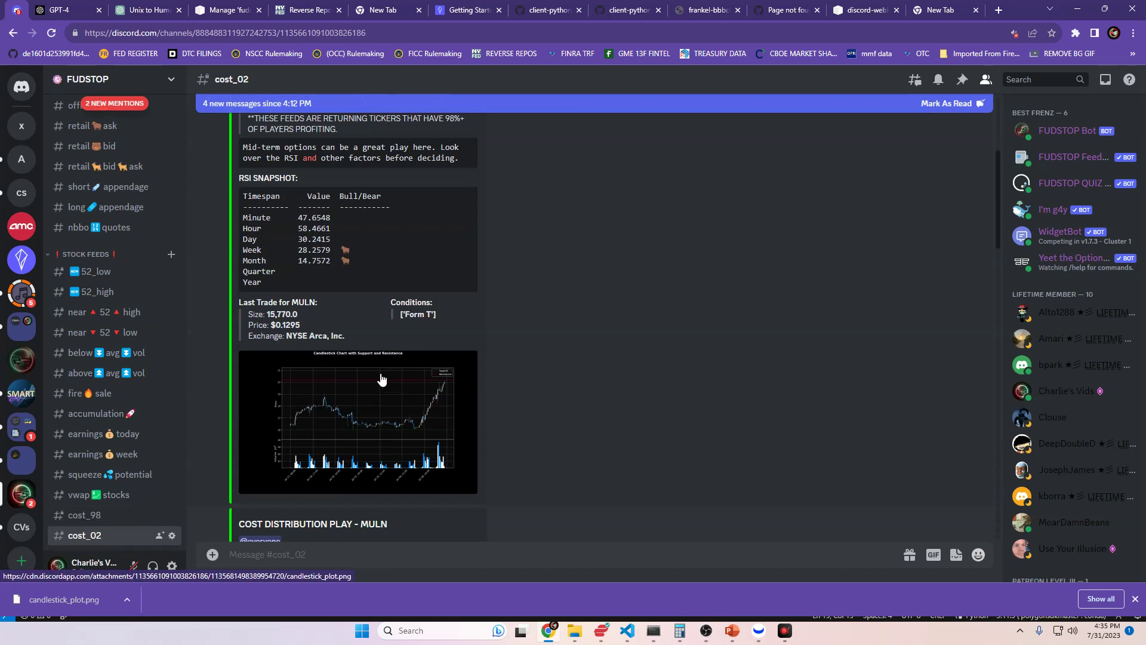
pyautogui.scroll(1, 394, 387)
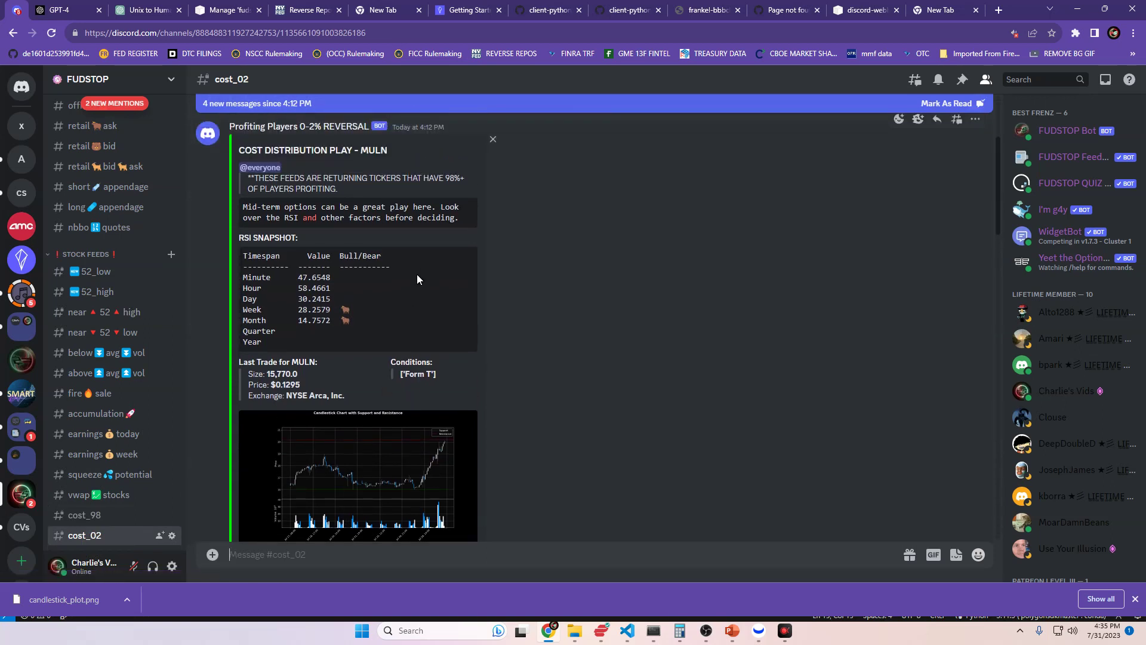
# Return to the cost_98 channel and examine the bear markers in DDOG's RSI snapshot.
pyautogui.click(84, 515)
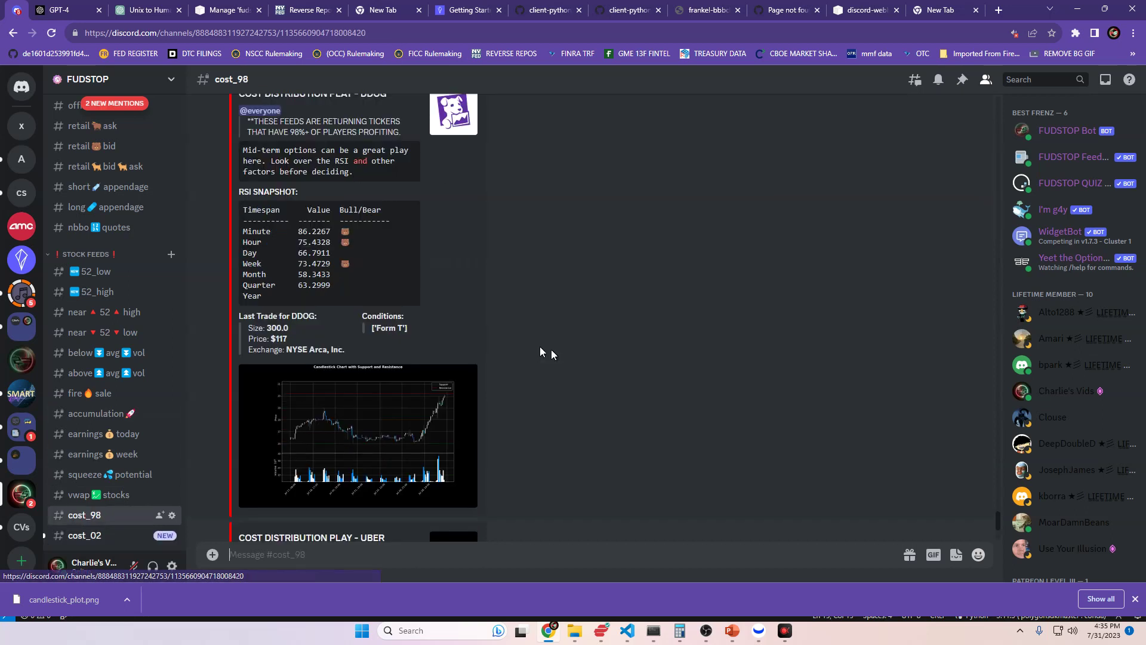
pyautogui.moveTo(350, 256); pyautogui.dragTo(340, 270)
pyautogui.click(361, 266)
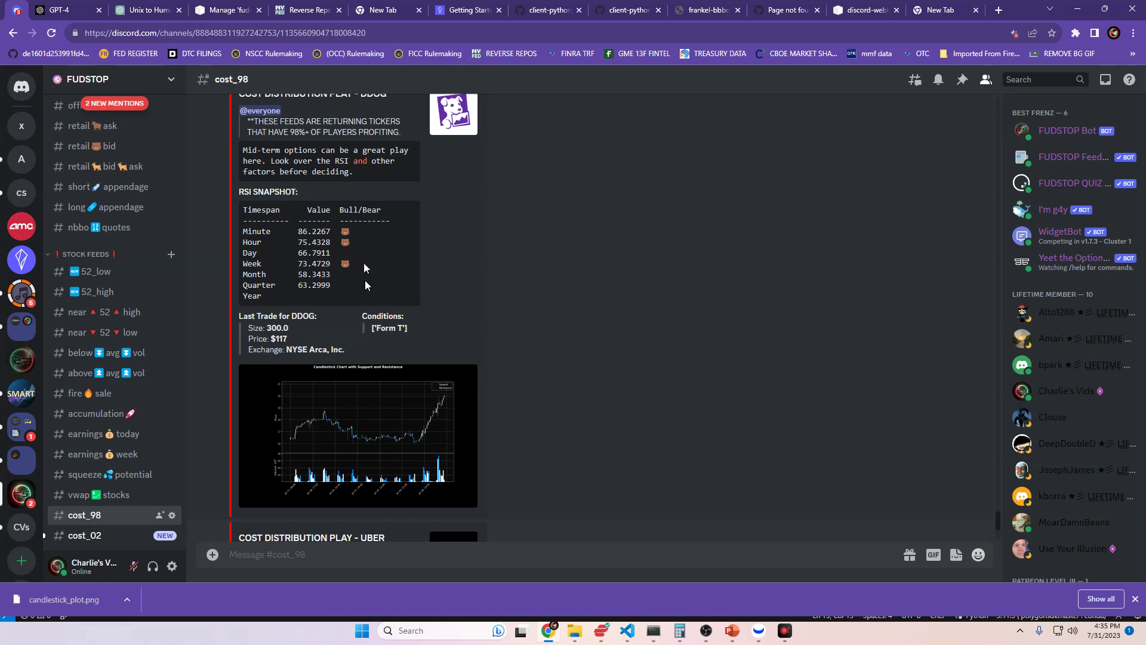
# Return to the cost_02 channel, highlight the "THAT HAVE 98%" wording in the first MULN post, and review the post.
pyautogui.click(84, 534)
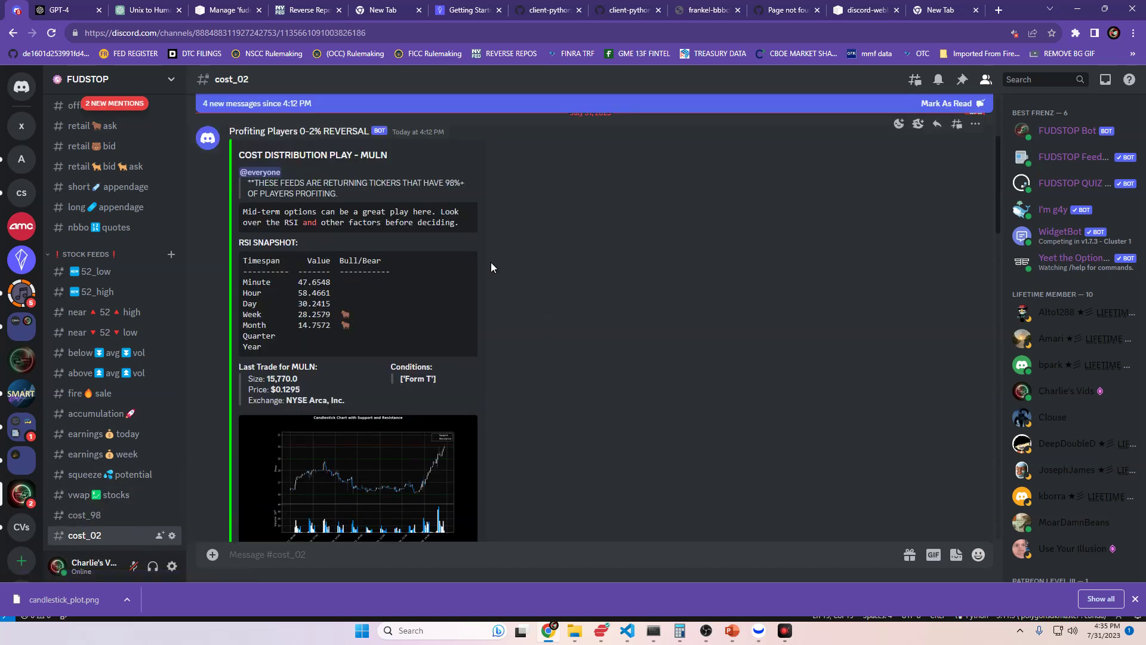
pyautogui.moveTo(462, 183); pyautogui.dragTo(423, 182)
pyautogui.moveTo(396, 182); pyautogui.dragTo(462, 185)
pyautogui.scroll(-5, 441, 252)
pyautogui.scroll(3, 442, 253)
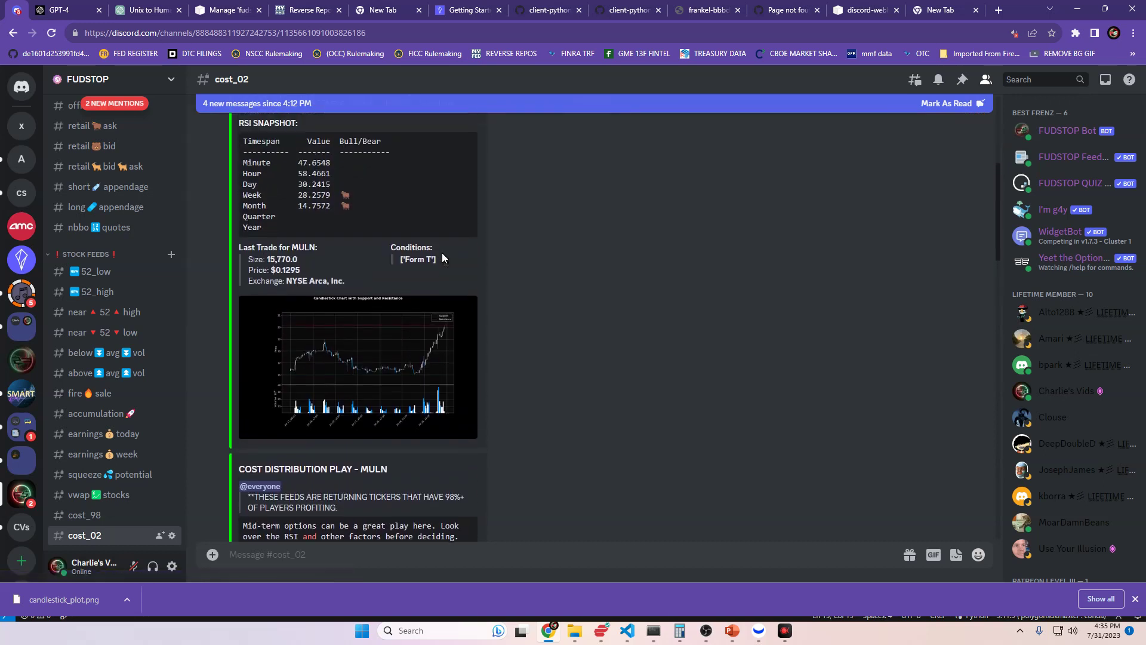
pyautogui.scroll(1, 442, 254)
pyautogui.scroll(2, 412, 328)
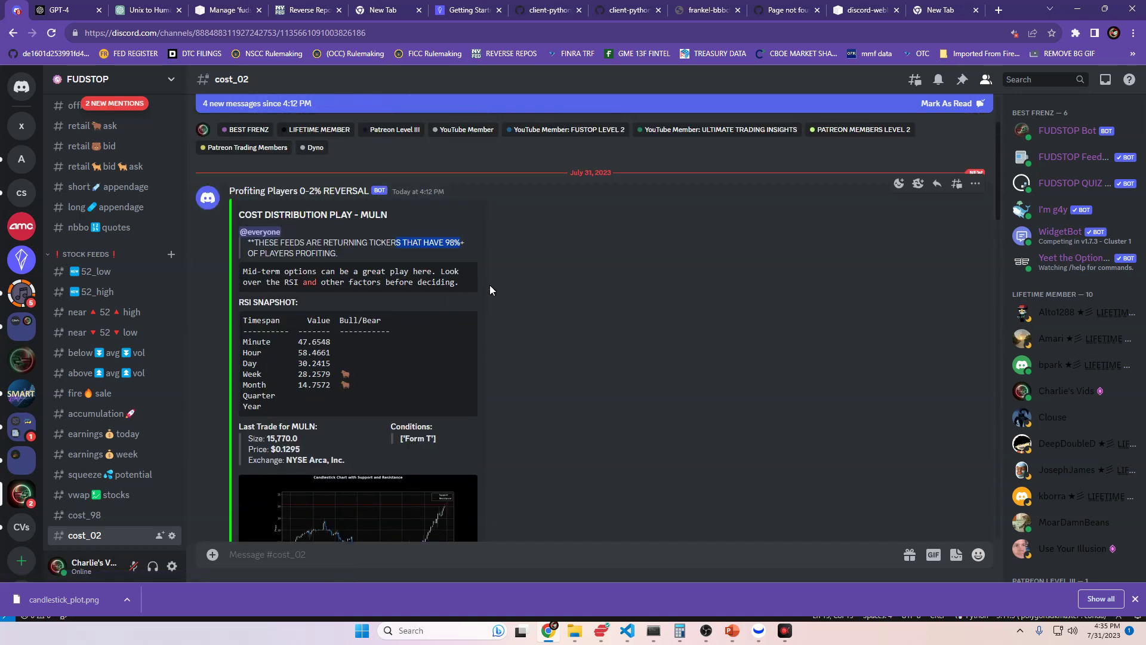
# View the MULN post's enlarged candlestick image, close it, and highlight the Week and Month rows of the RSI snapshot.
pyautogui.scroll(-2, 445, 401)
pyautogui.click(397, 440)
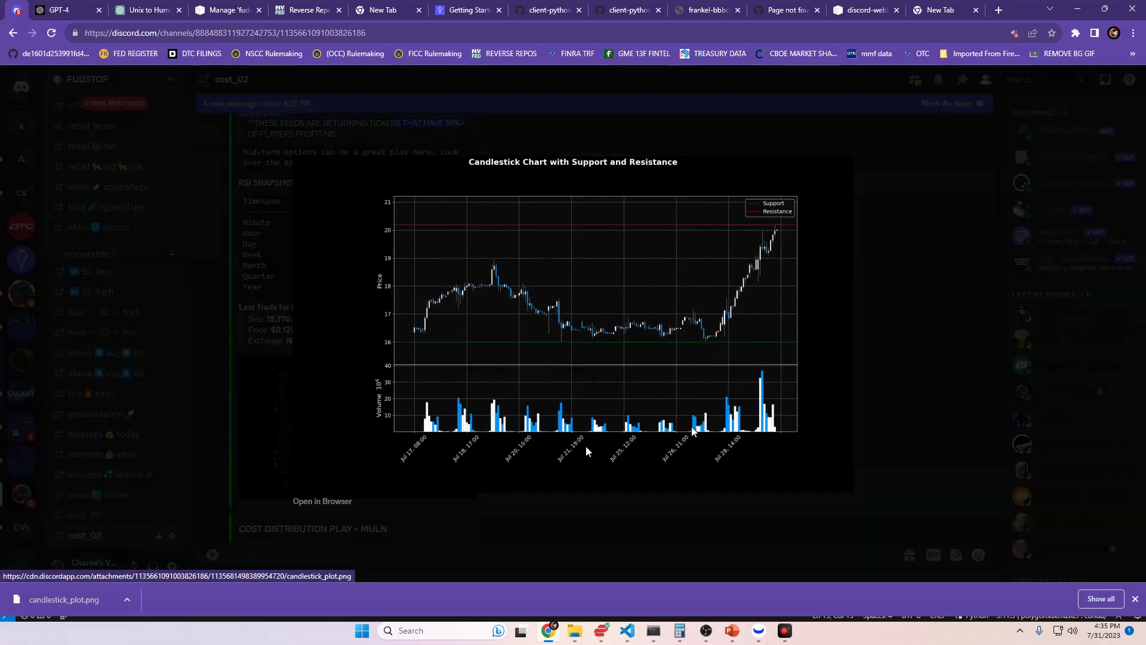
pyautogui.click(203, 332)
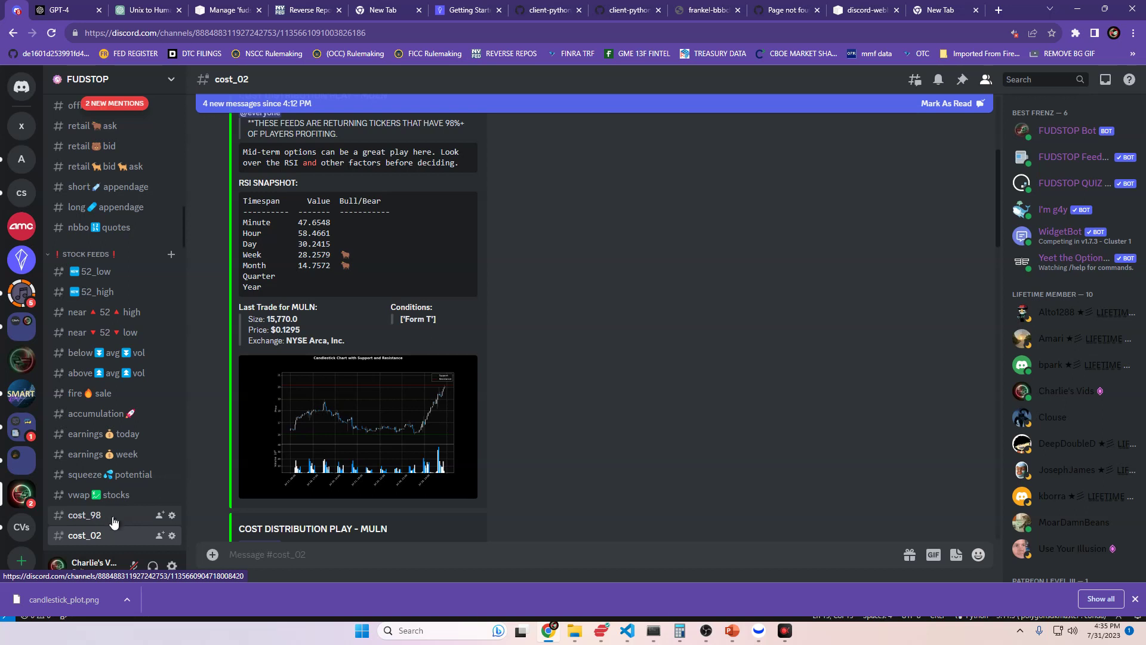
pyautogui.click(310, 391)
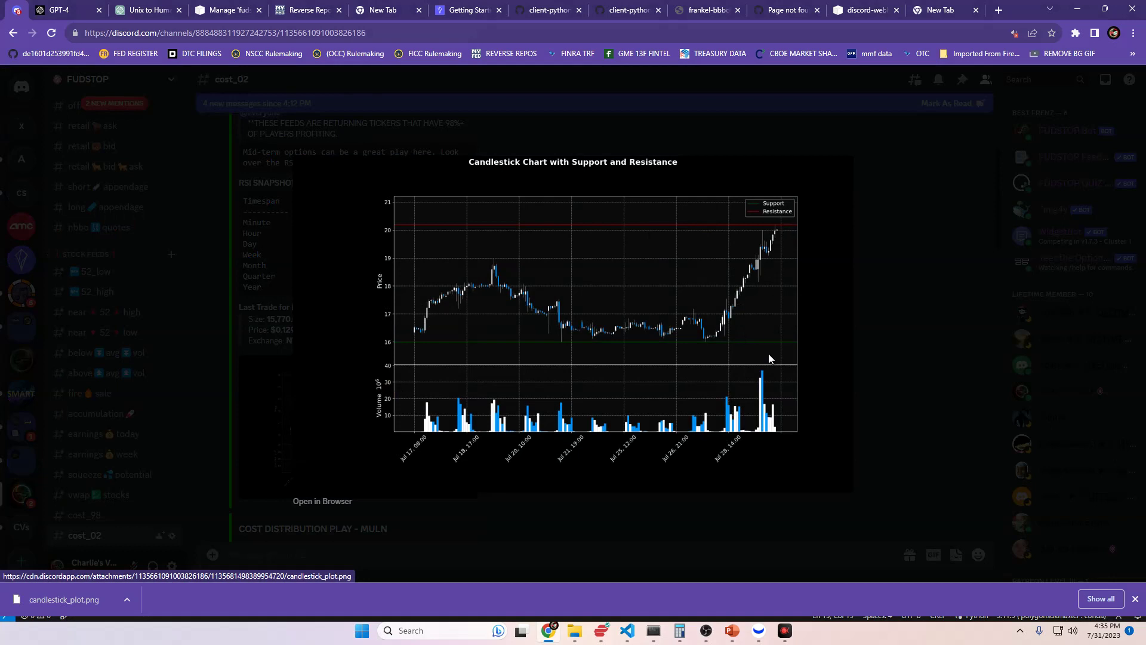
pyautogui.click(282, 375)
pyautogui.moveTo(381, 267); pyautogui.dragTo(216, 249)
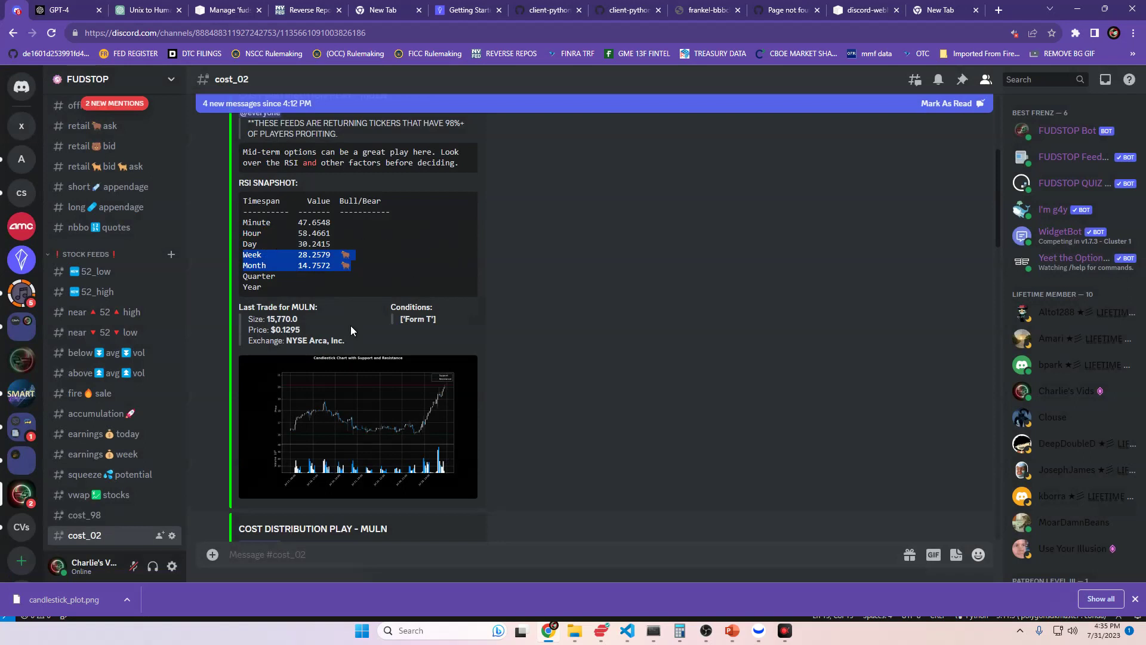
# Revisit the cost_98 channel and open the fire sale channel to review the WDC alert.
pyautogui.click(84, 514)
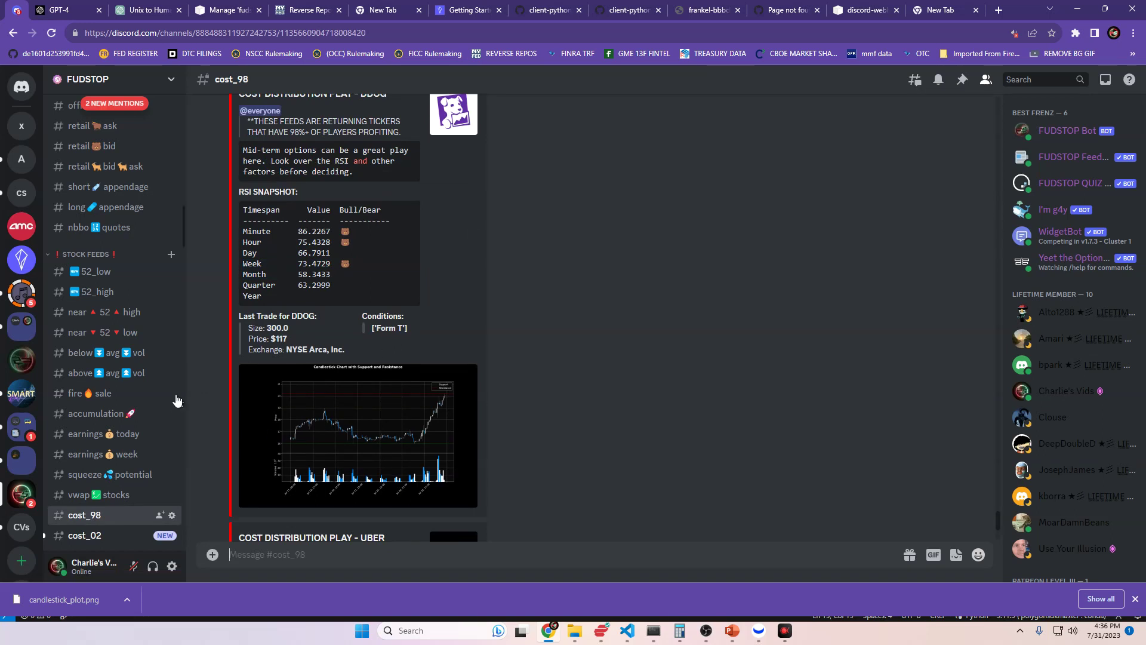
pyautogui.click(148, 393)
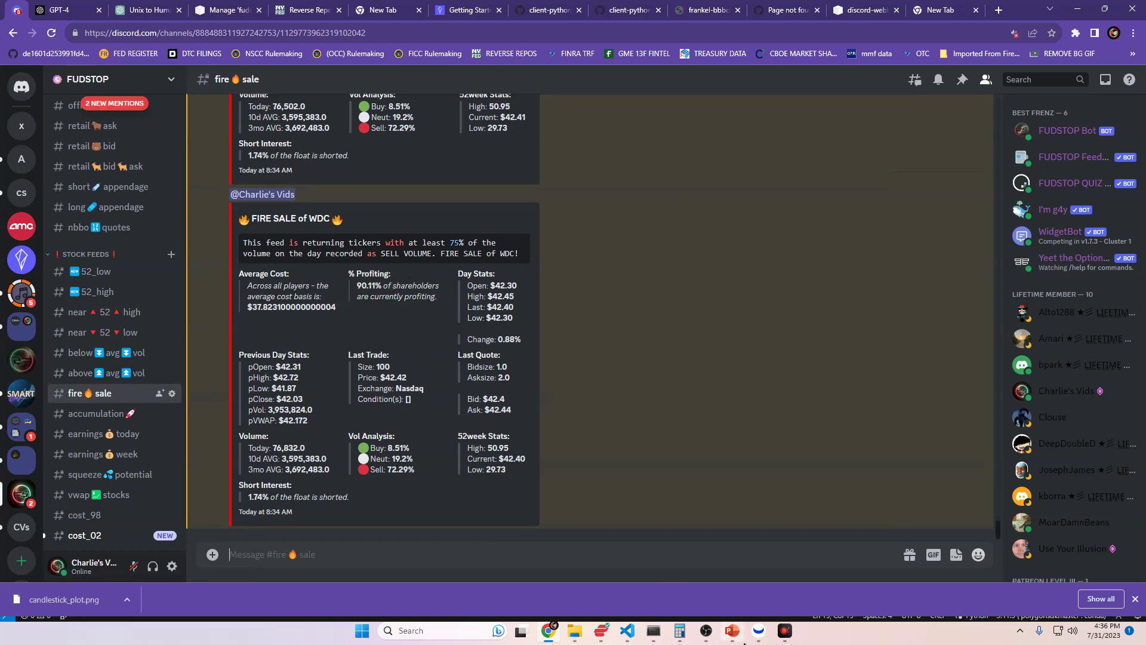
# Switch to Webull and load the chart for WDC (Western Digital).
pyautogui.click(758, 632)
pyautogui.click(478, 16)
pyautogui.write('W')
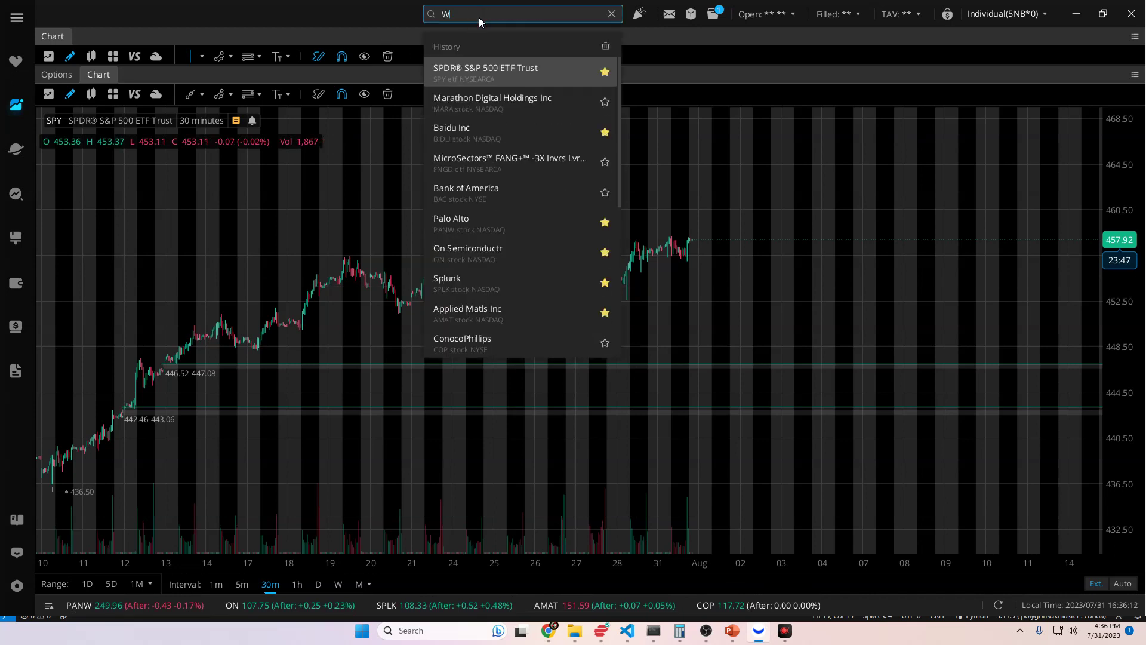
pyautogui.write('DC')
pyautogui.click(491, 102)
pyautogui.click(624, 232)
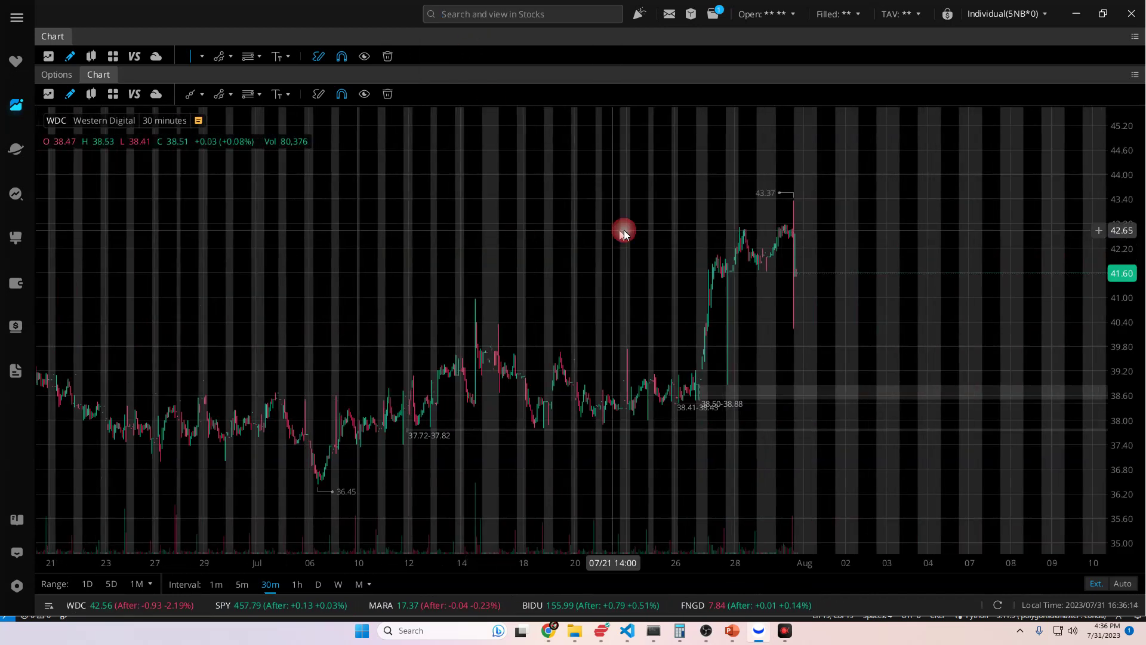
# Examine WDC's 30-minute candles from late June through July 31, including the after-hours move and the marked price gaps.
pyautogui.scroll(5, 512, 247)
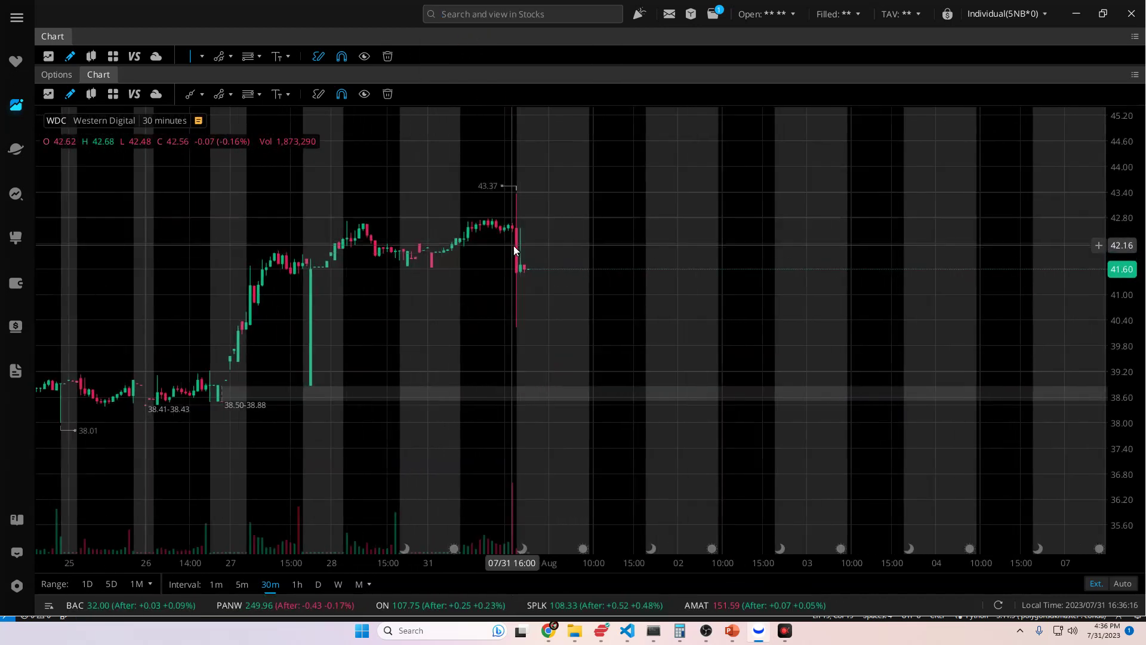
pyautogui.scroll(-3, 516, 251)
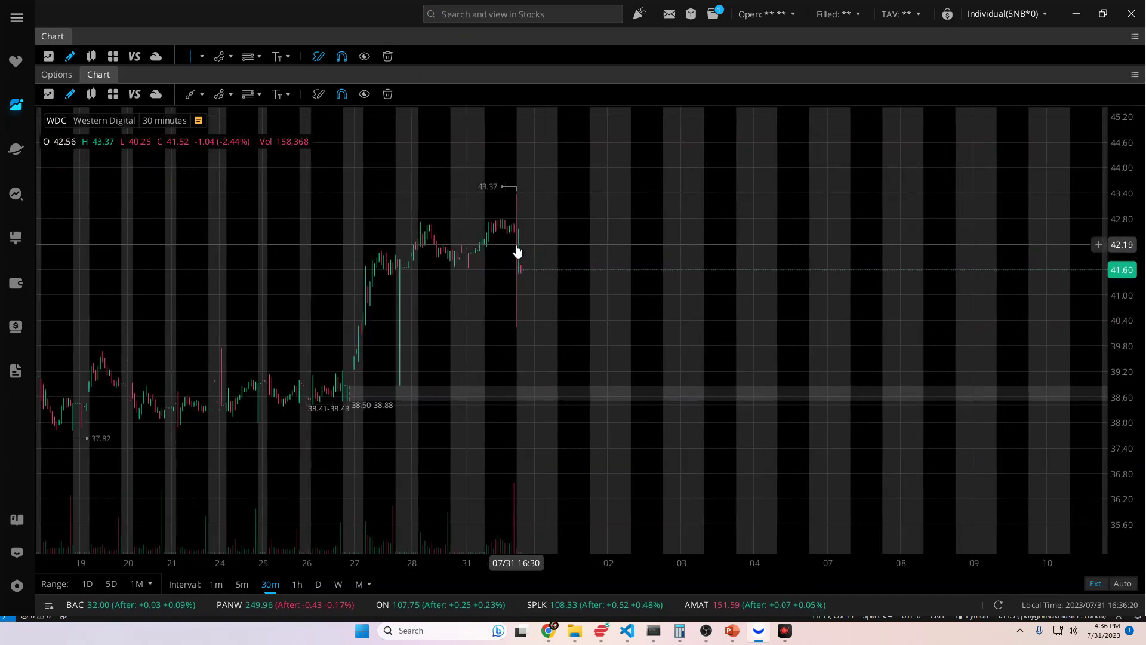
pyautogui.scroll(-3, 517, 250)
pyautogui.moveTo(503, 274); pyautogui.dragTo(729, 241)
pyautogui.hscroll(-10, 639, 323)
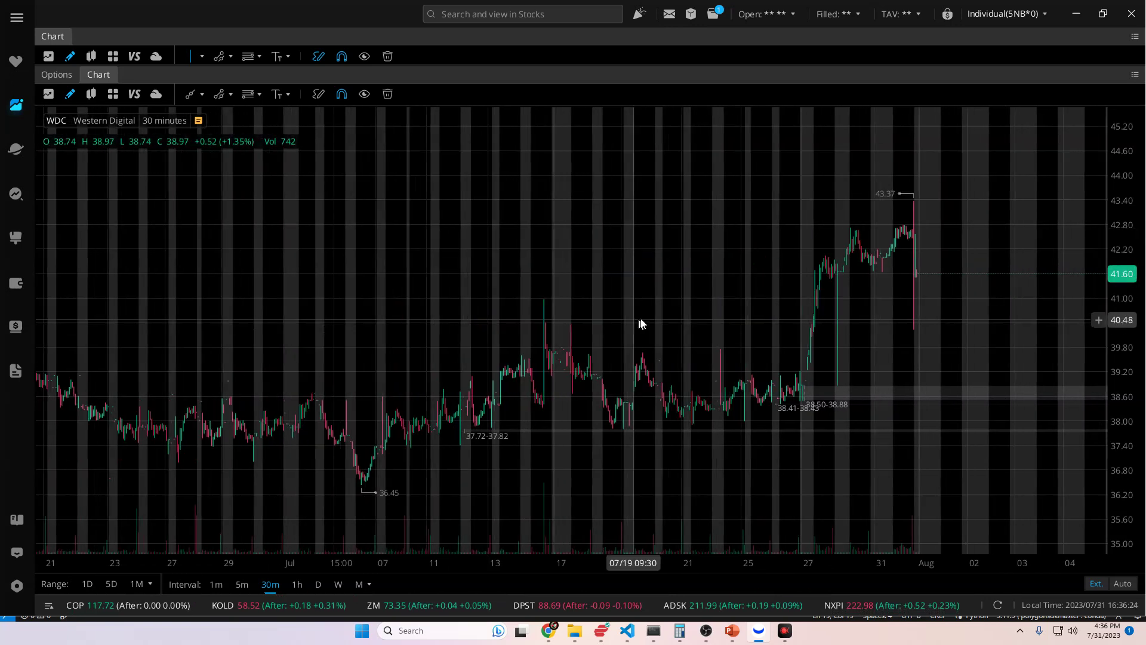
pyautogui.hscroll(10, 536, 383)
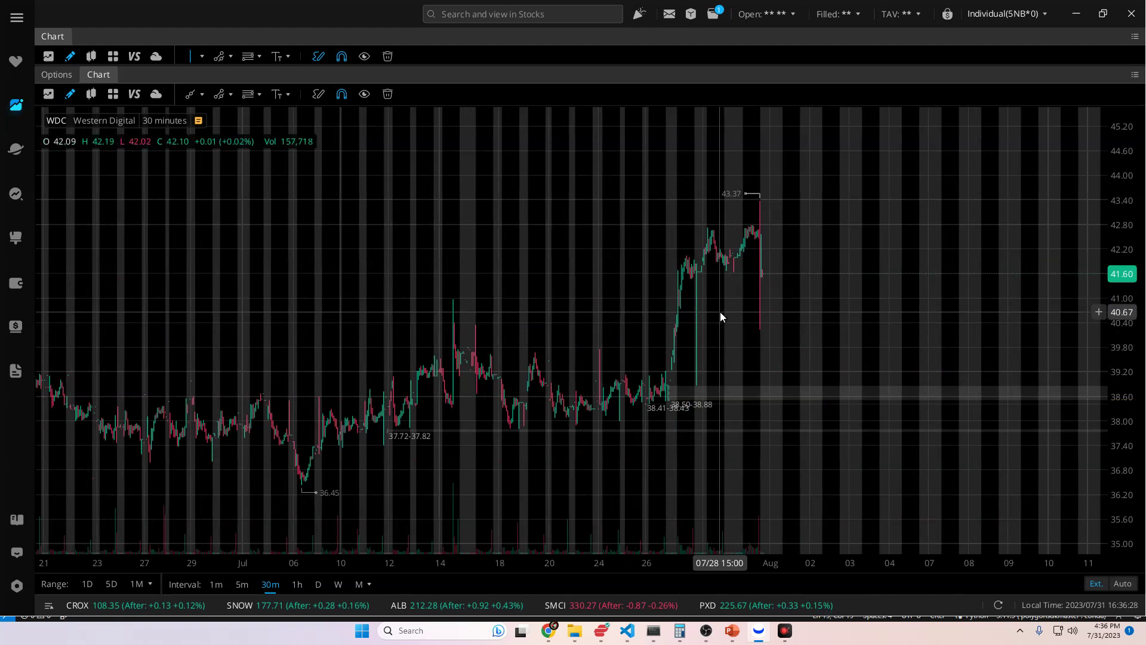
pyautogui.hscroll(2, 674, 370)
pyautogui.scroll(3, 511, 387)
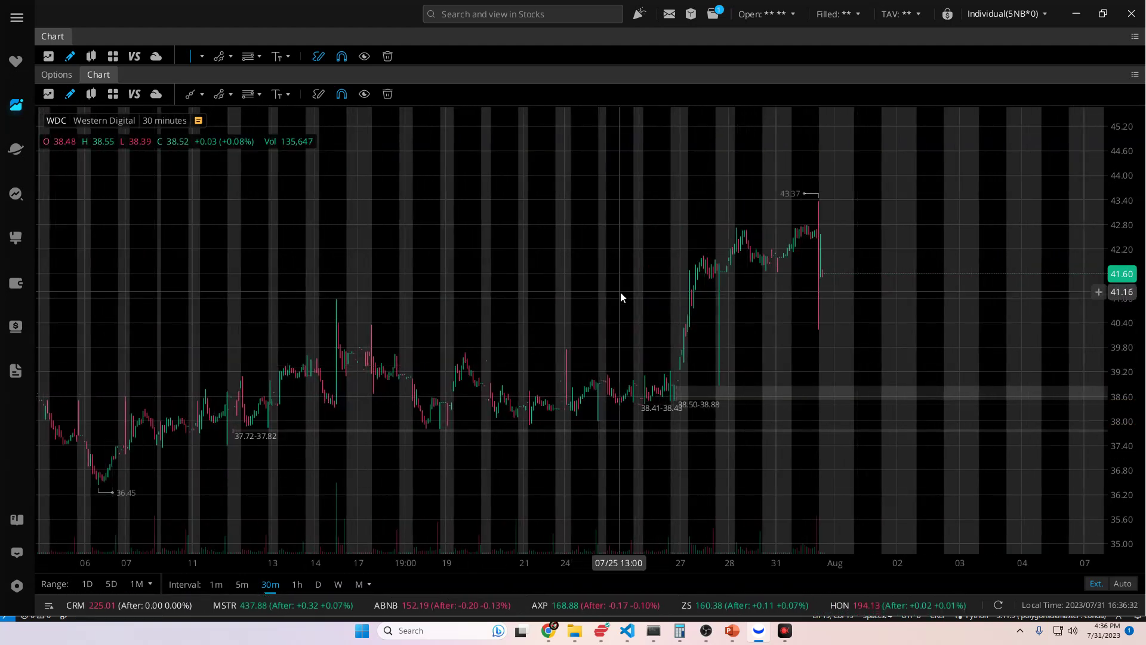
# Load the BIDU (Baidu) chart, set it to the daily interval, and examine its gaps, support and technical signals.
pyautogui.click(603, 12)
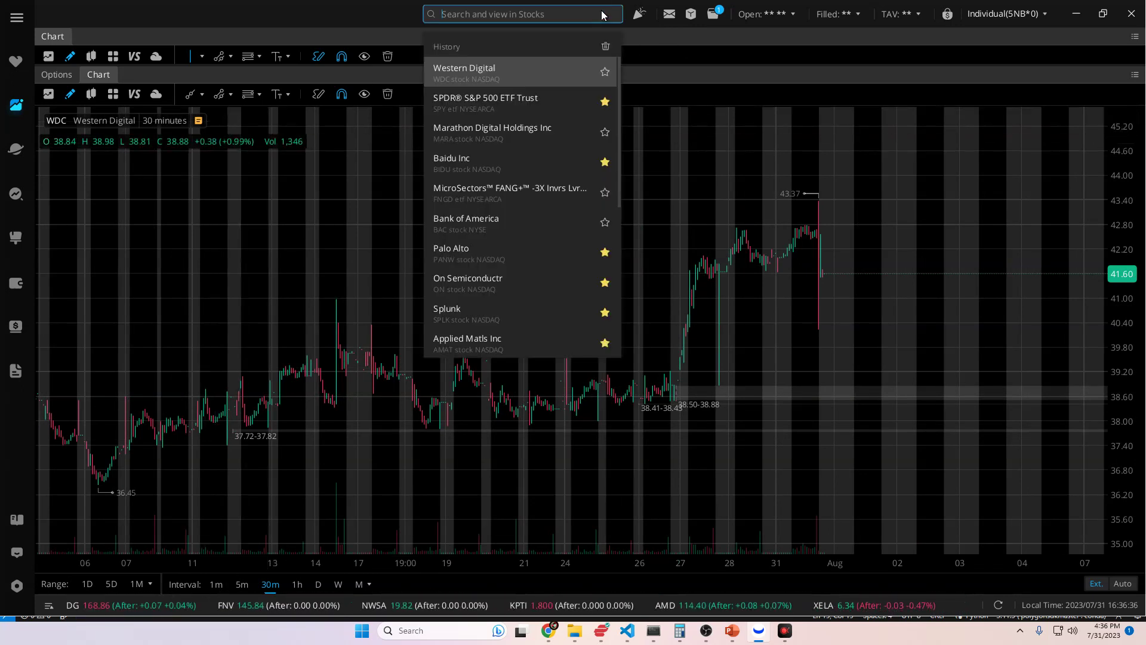
pyautogui.write('bidu')
pyautogui.press('Return')
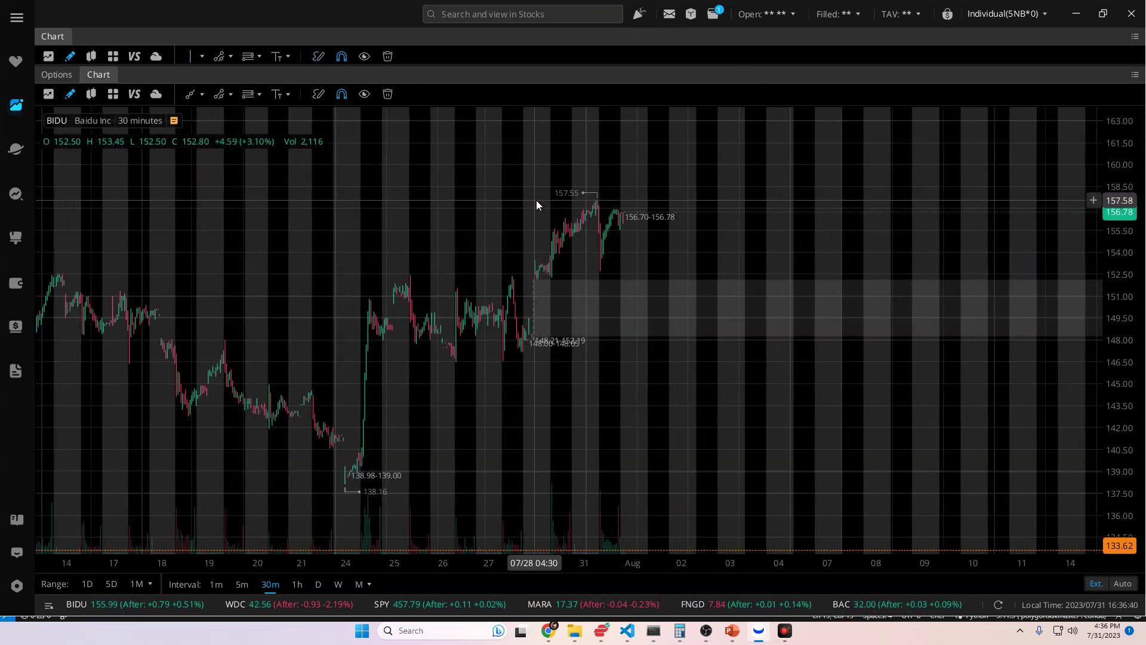
pyautogui.click(317, 584)
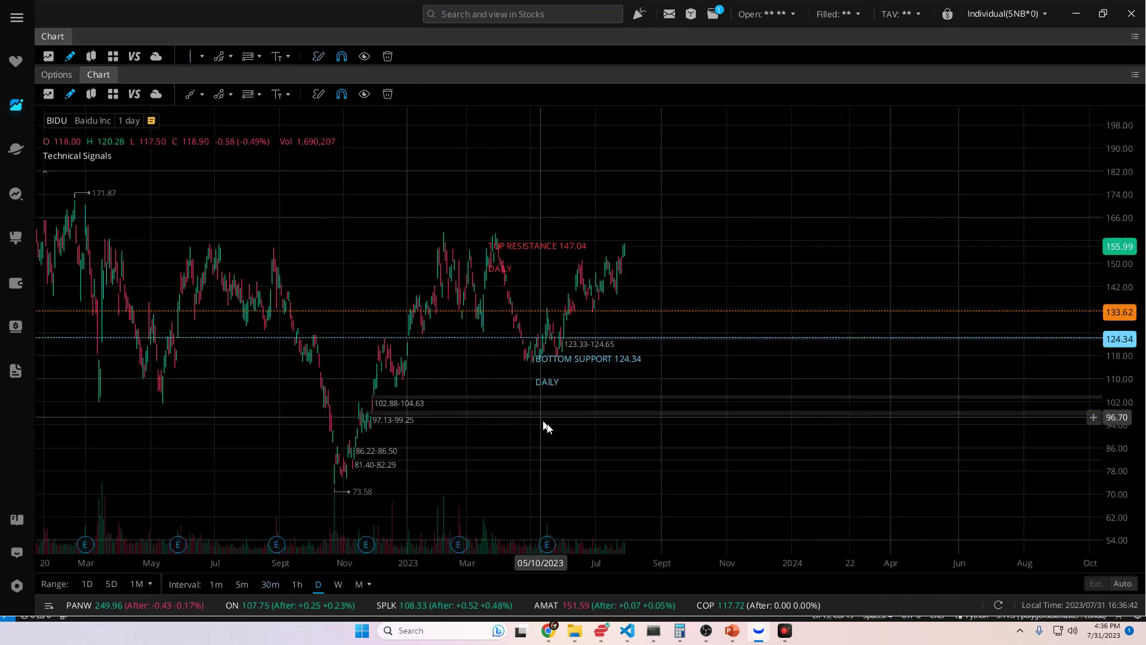
pyautogui.scroll(5, 603, 442)
pyautogui.scroll(-3, 315, 388)
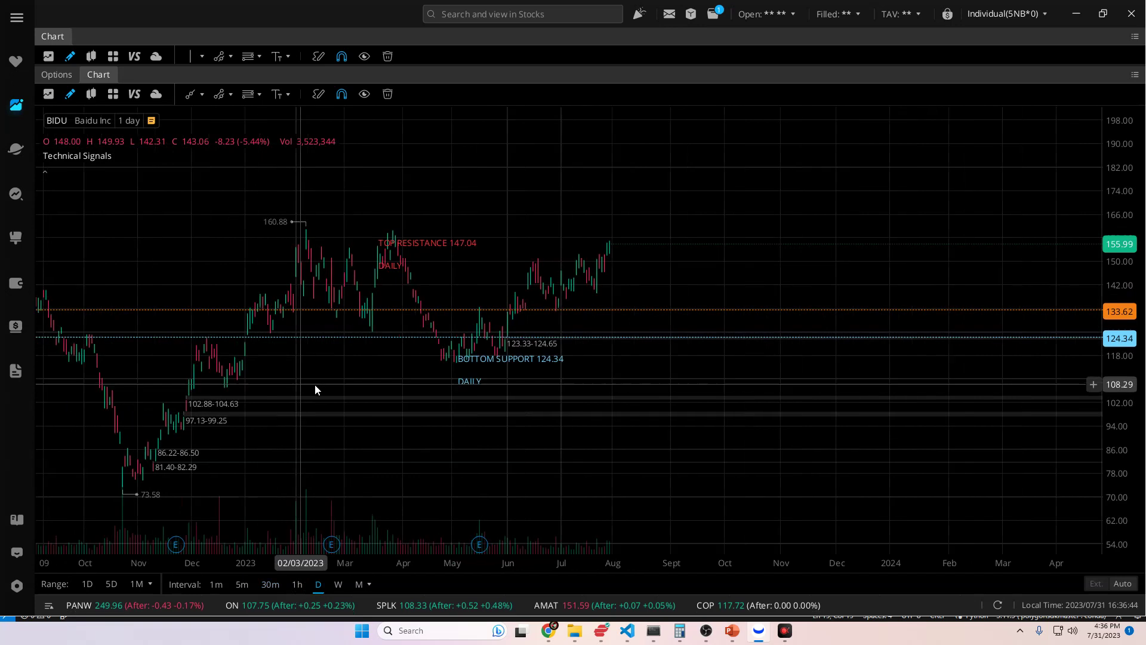
pyautogui.moveTo(298, 394); pyautogui.dragTo(208, 426)
pyautogui.scroll(5, 559, 410)
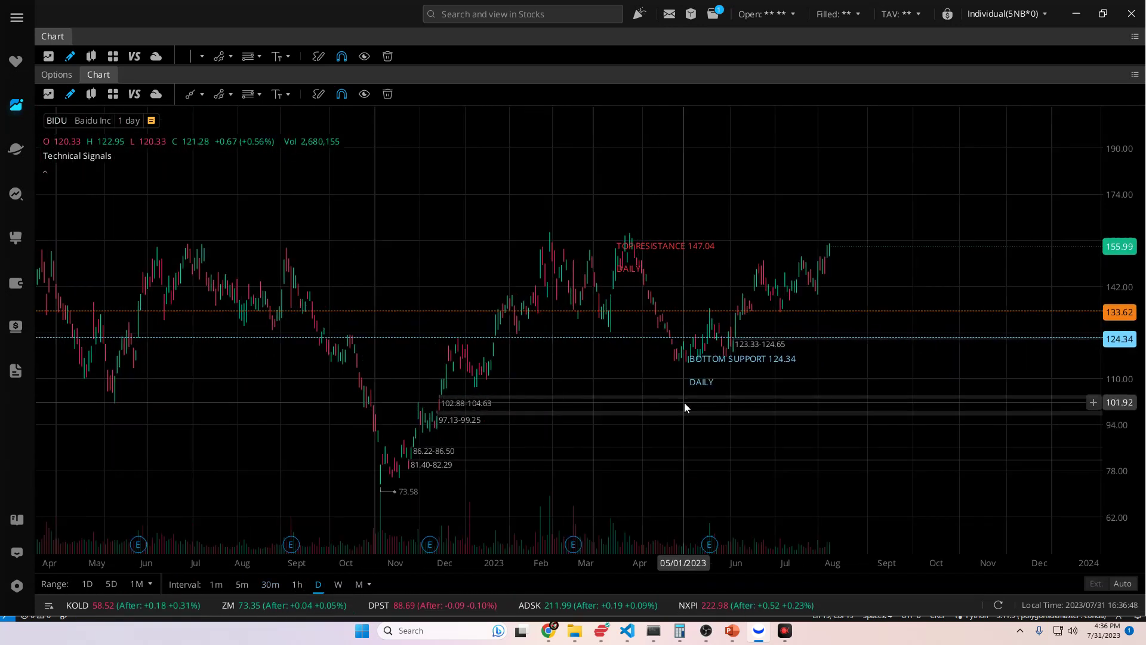
pyautogui.scroll(5, 553, 385)
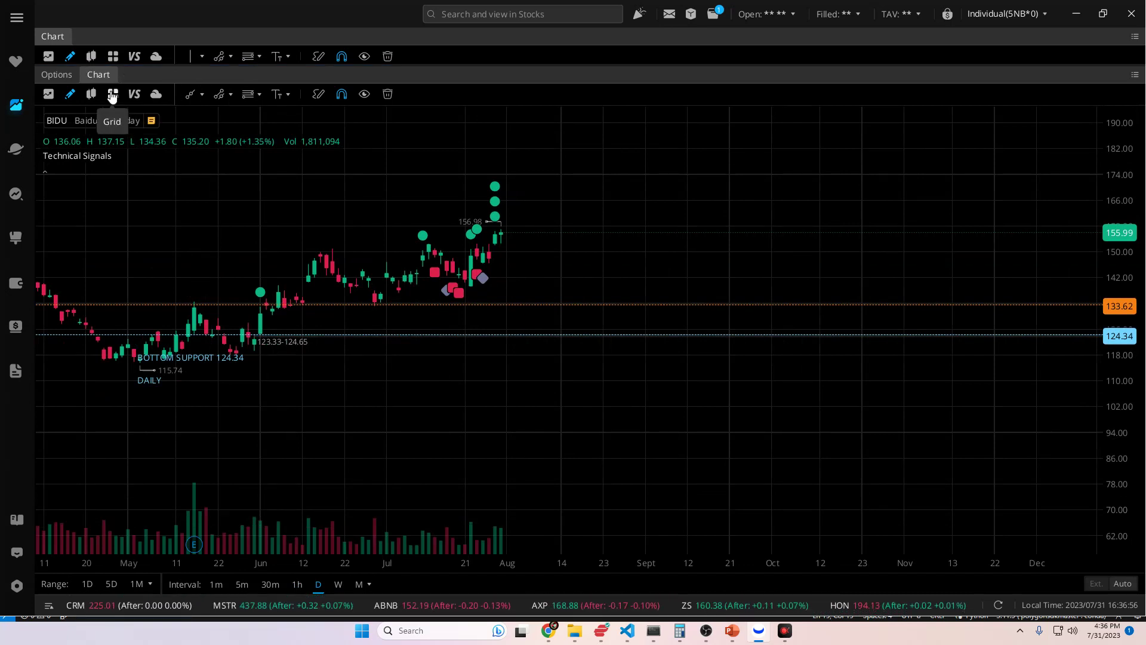
# Add the MACD and RSI indicators to BIDU's daily chart.
pyautogui.click(49, 93)
pyautogui.click(253, 96)
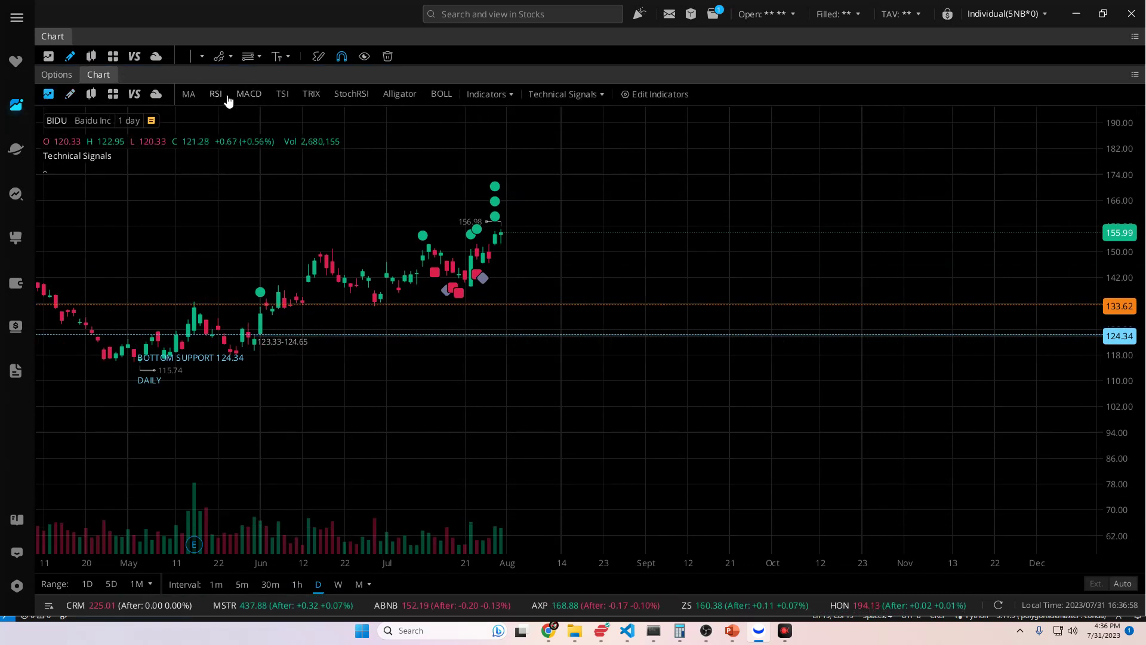
pyautogui.click(215, 95)
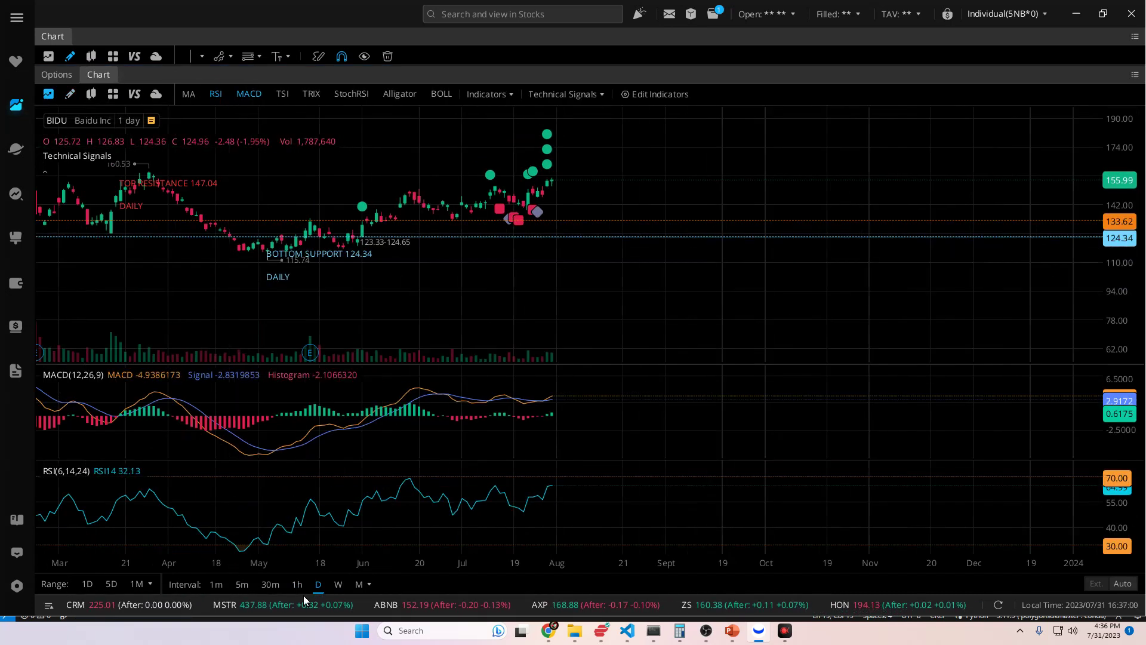
# Compare BIDU's MACD and RSI on the daily and 1-hour intervals, leaving the chart on 1 hour.
pyautogui.click(296, 585)
pyautogui.click(318, 590)
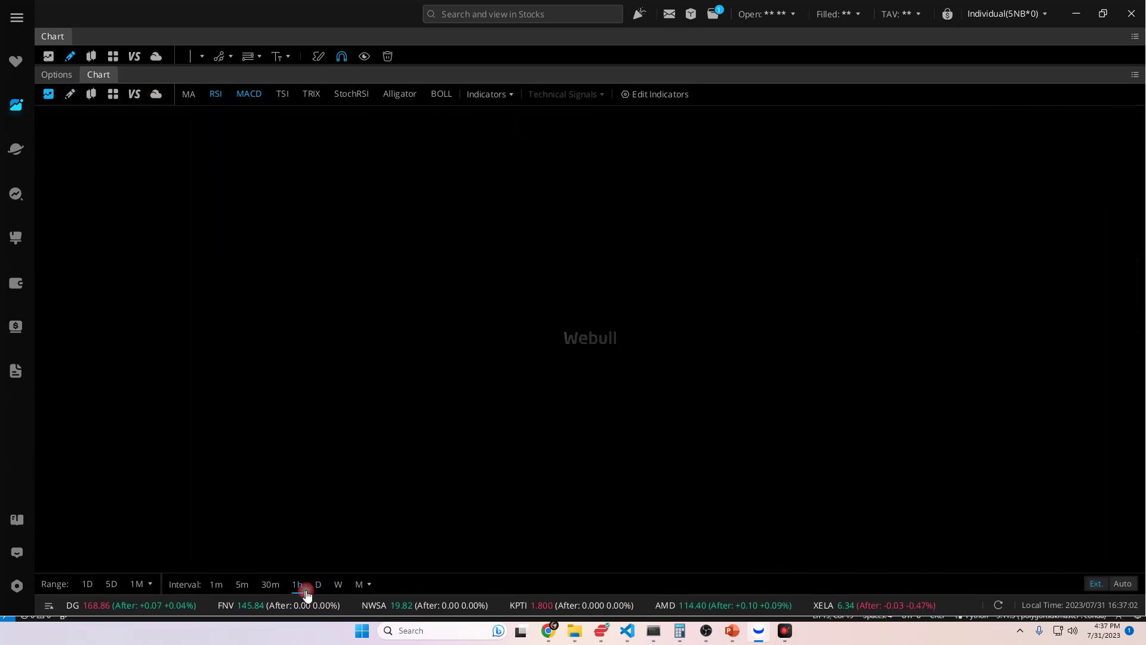
pyautogui.click(296, 585)
pyautogui.click(313, 588)
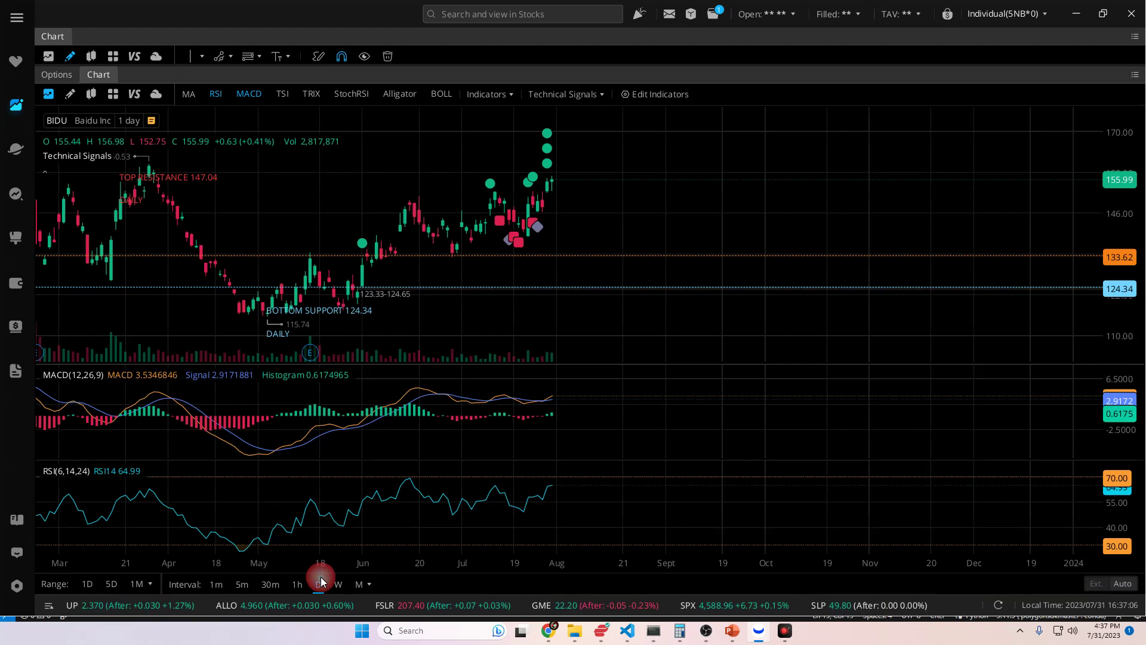
pyautogui.click(297, 585)
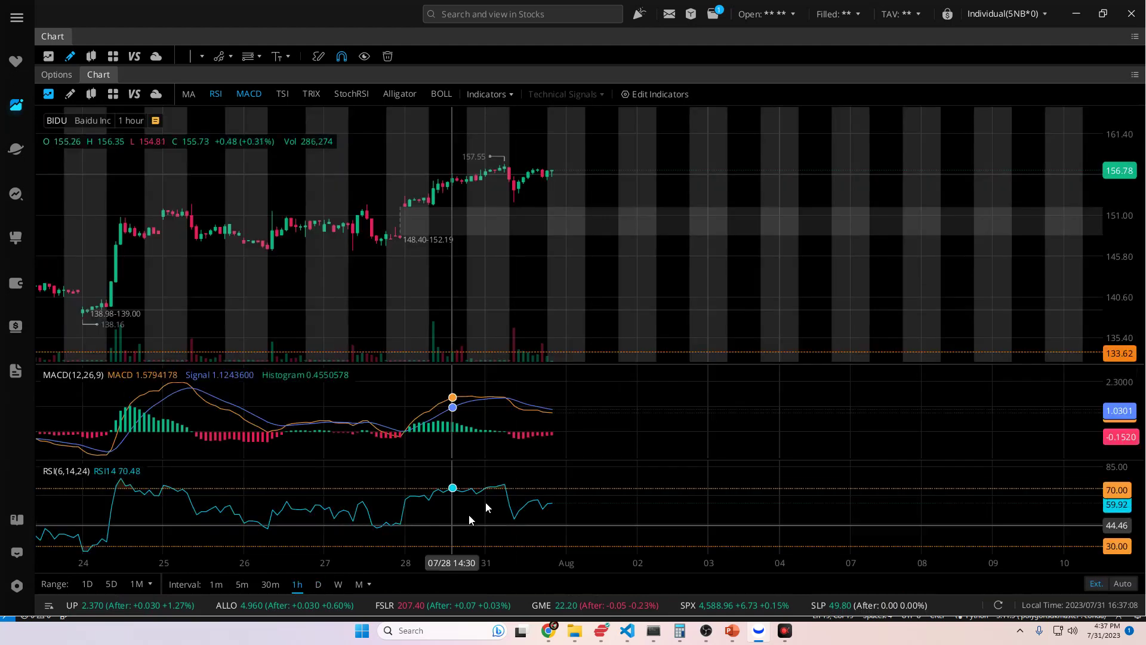
pyautogui.scroll(-2, 572, 325)
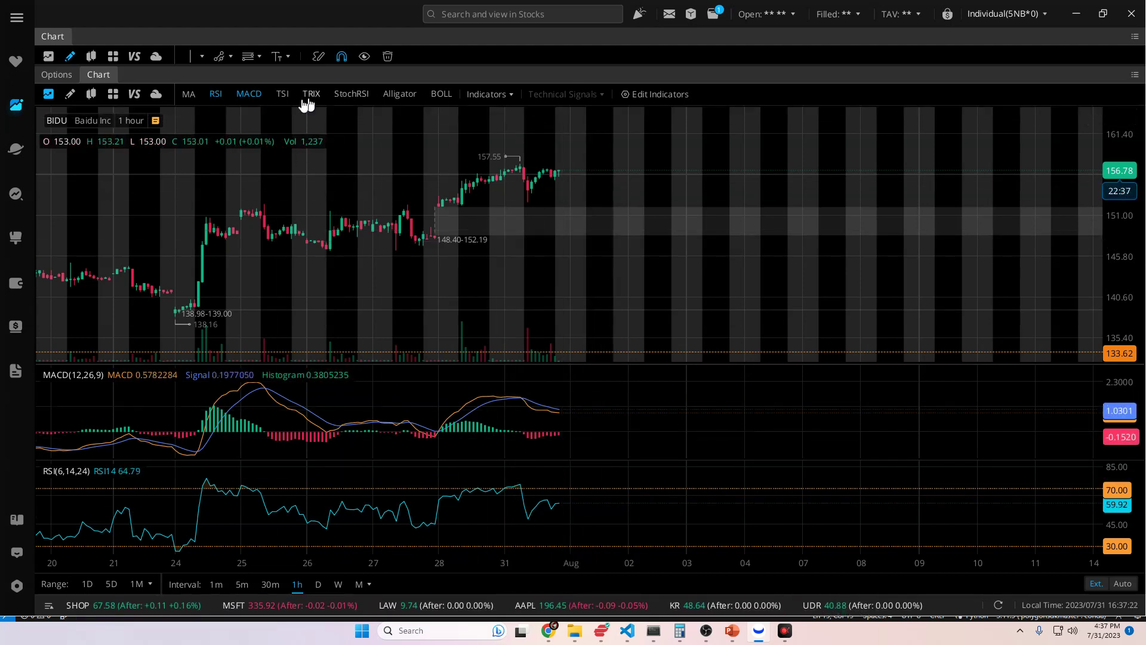
# Review BIDU's August 4 option chain around the strikes nearest the current price, and return to the 1-hour chart.
pyautogui.click(56, 74)
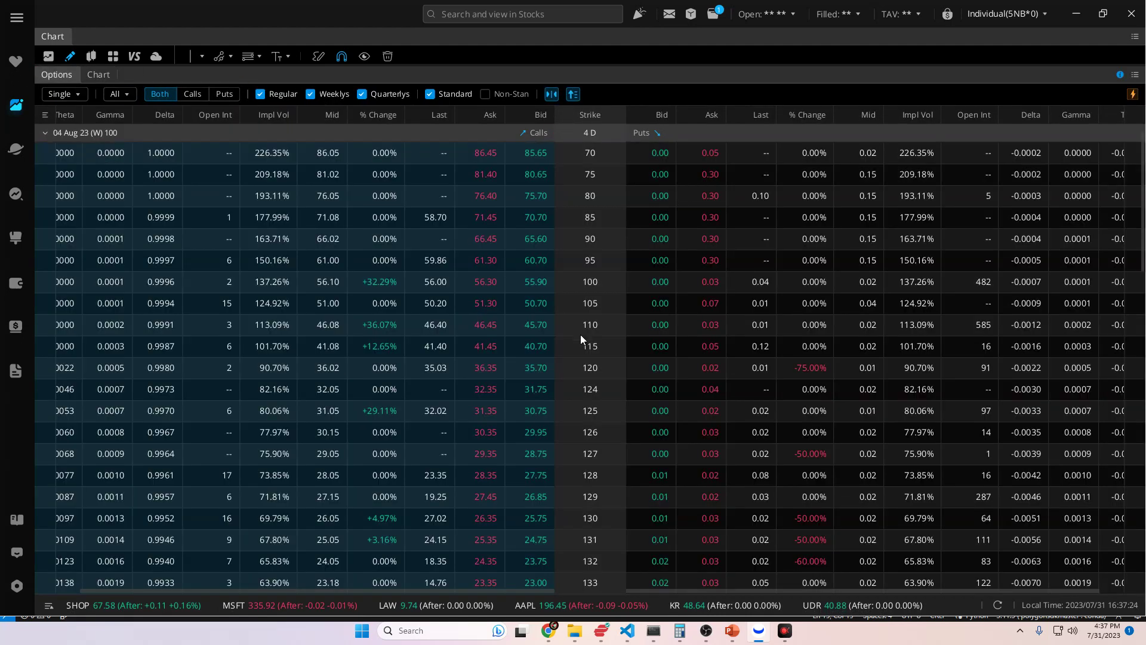
pyautogui.scroll(-8, 648, 373)
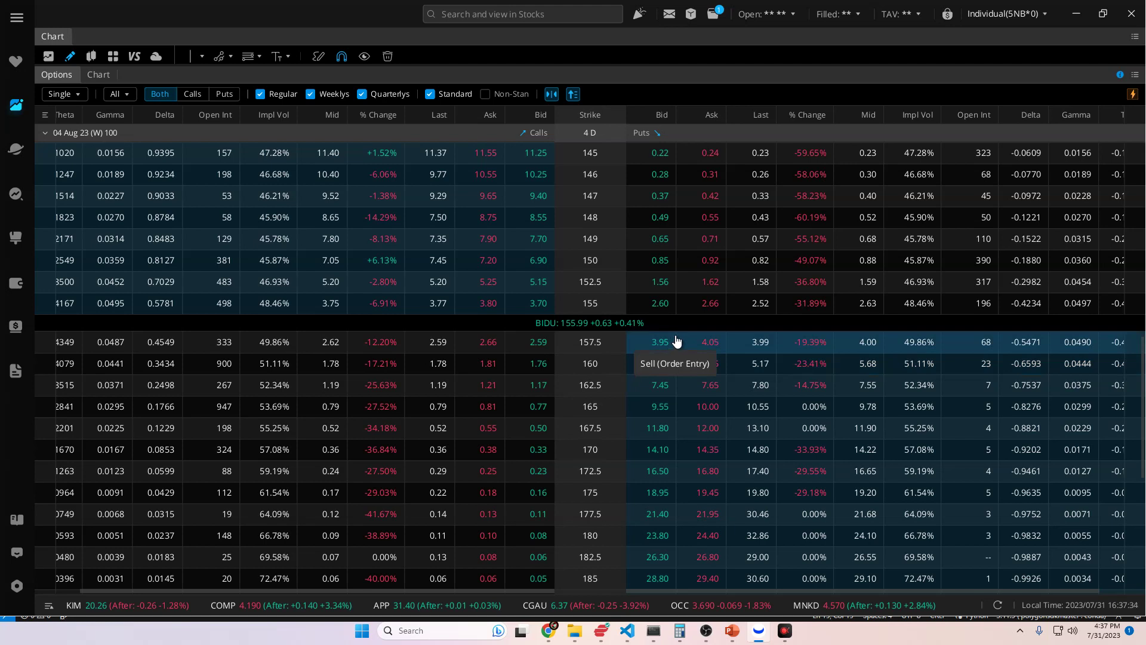
pyautogui.scroll(3, 676, 340)
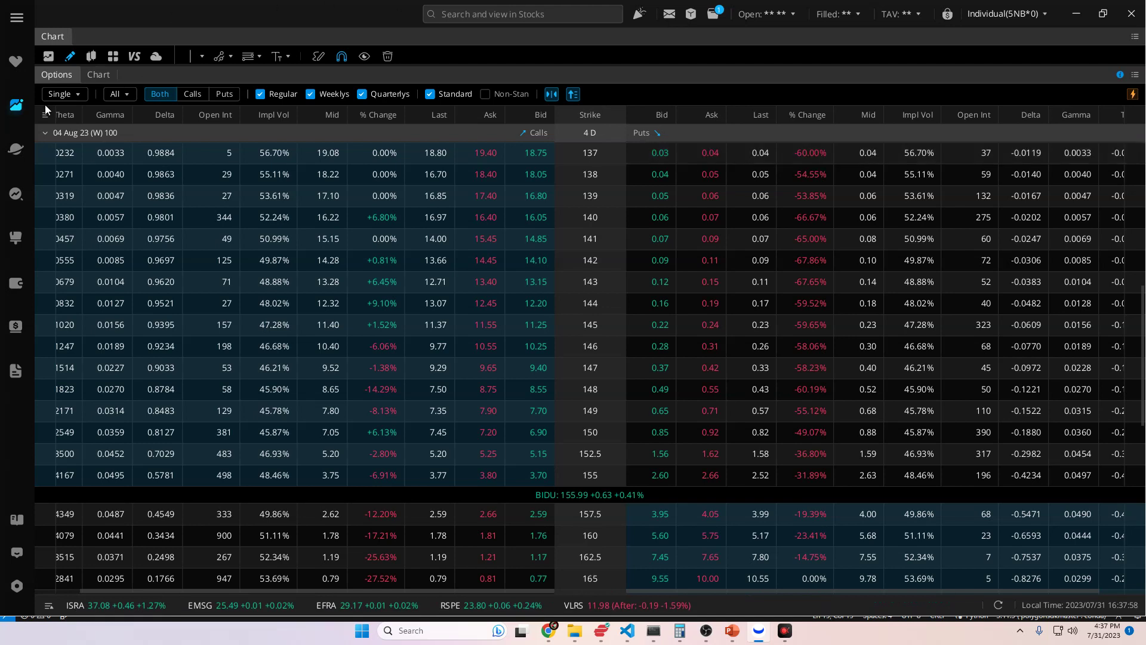
pyautogui.click(101, 75)
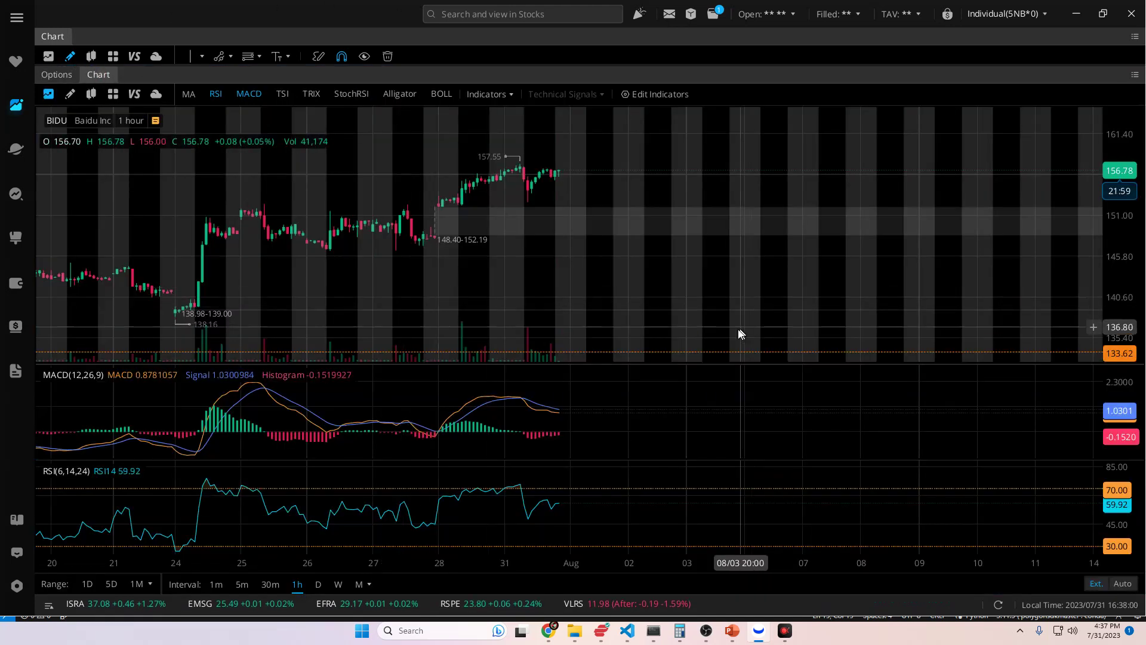